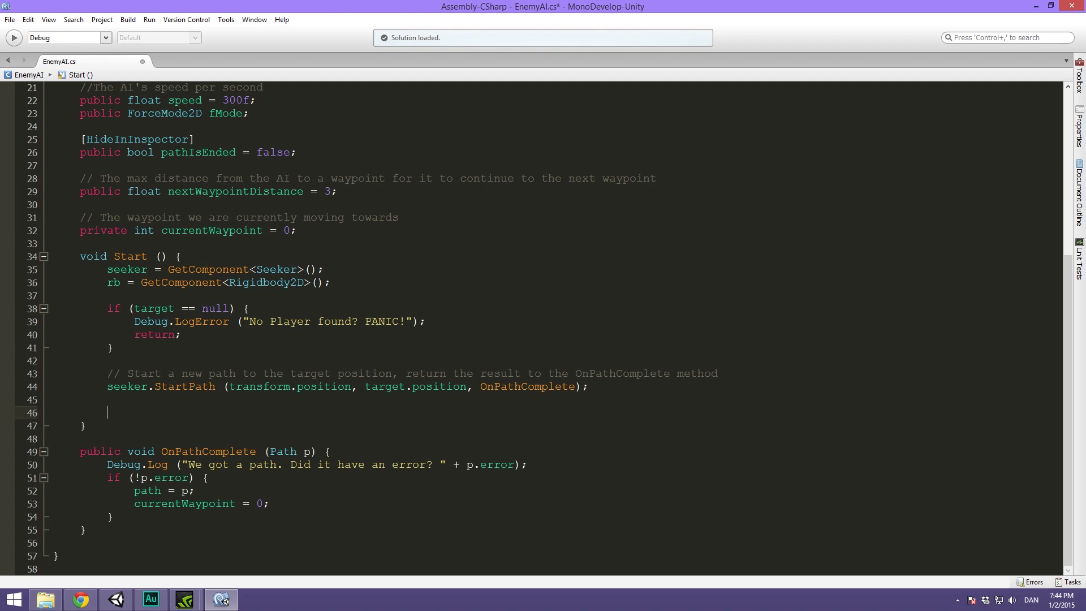
type("Start")
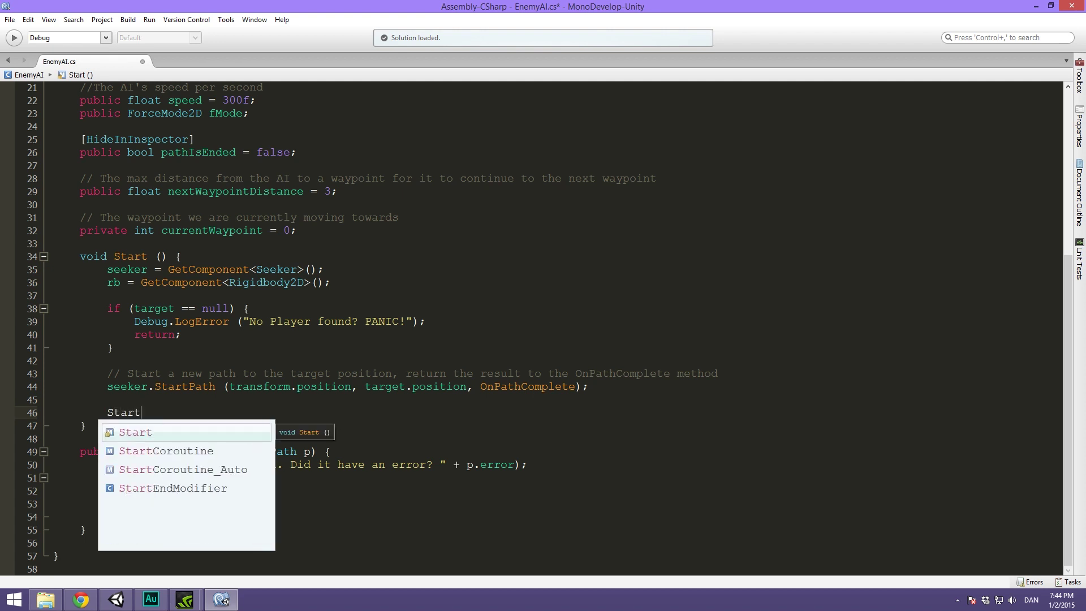
type("Co")
Complete StartCoroutine (UpdatePath ()); on line 46 and select that statement
key("Tab")
type("();")
key("Left")
key("Left")
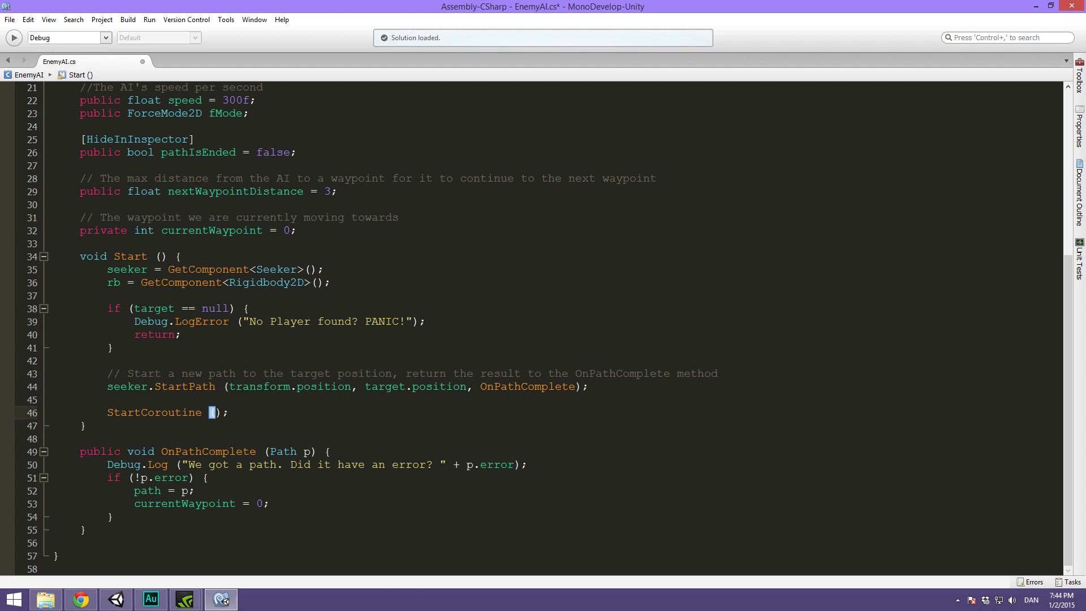
type("UpdatePath ()")
key("Escape")
key("shift+Home")
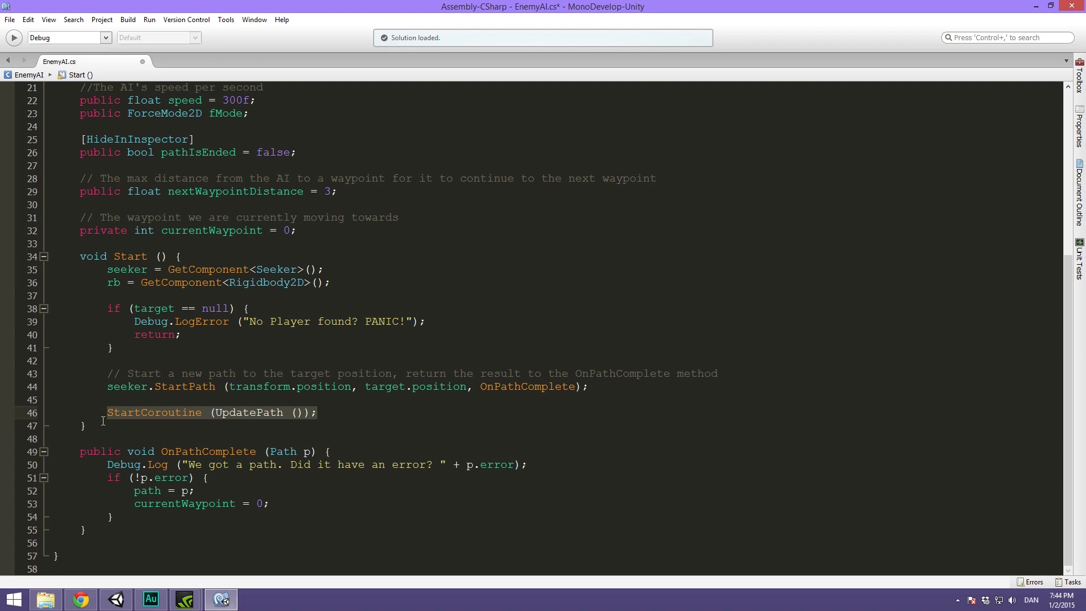
scroll(109, 422, "up", 5)
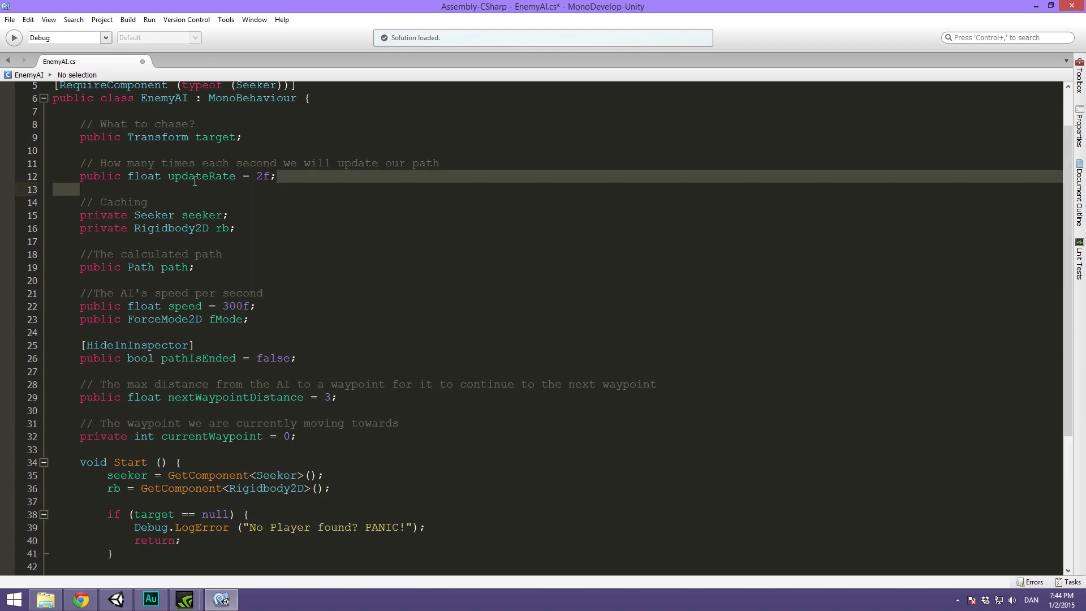
Review the updateRate field, then add a blank line after the Start method
left_click_drag(279, 175, 169, 176)
scroll(300, 271, "down", 5)
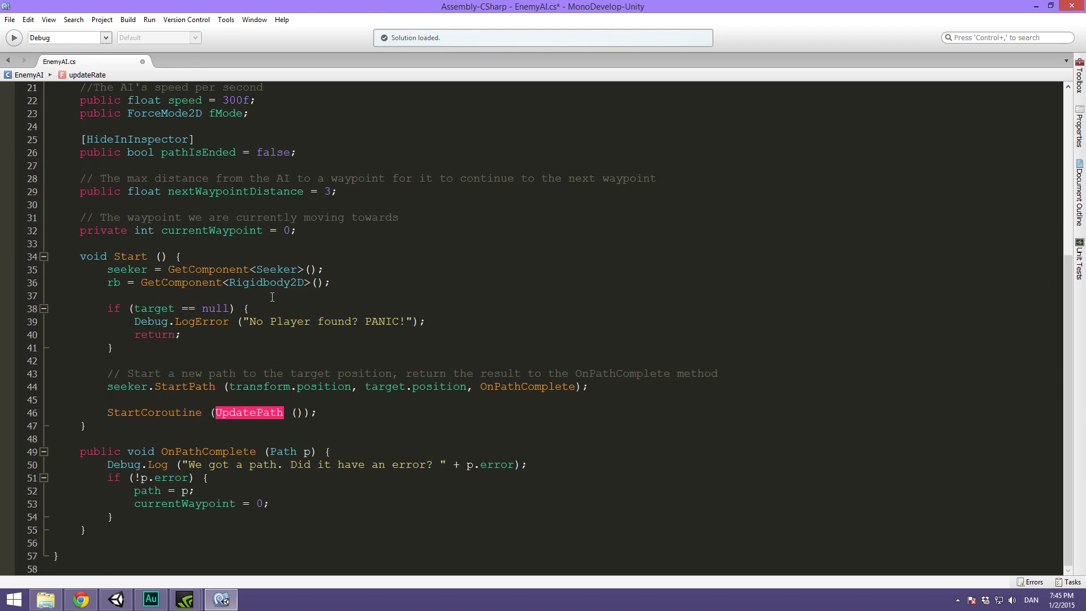
left_click(95, 421)
scroll(256, 240, "up", 5)
scroll(277, 218, "down", 5)
key("Return")
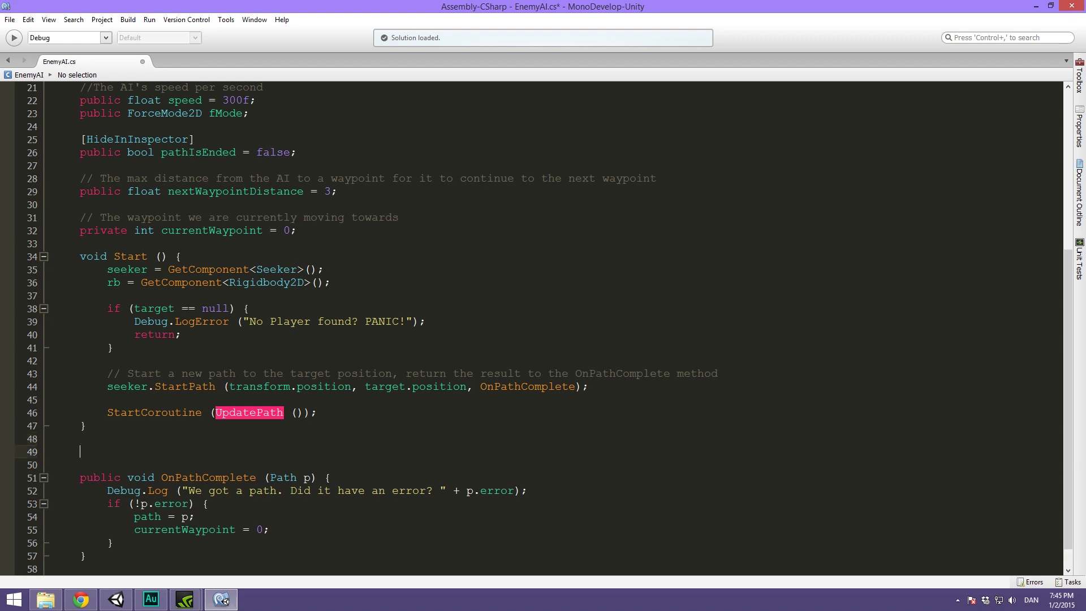
mouse_move(178, 416)
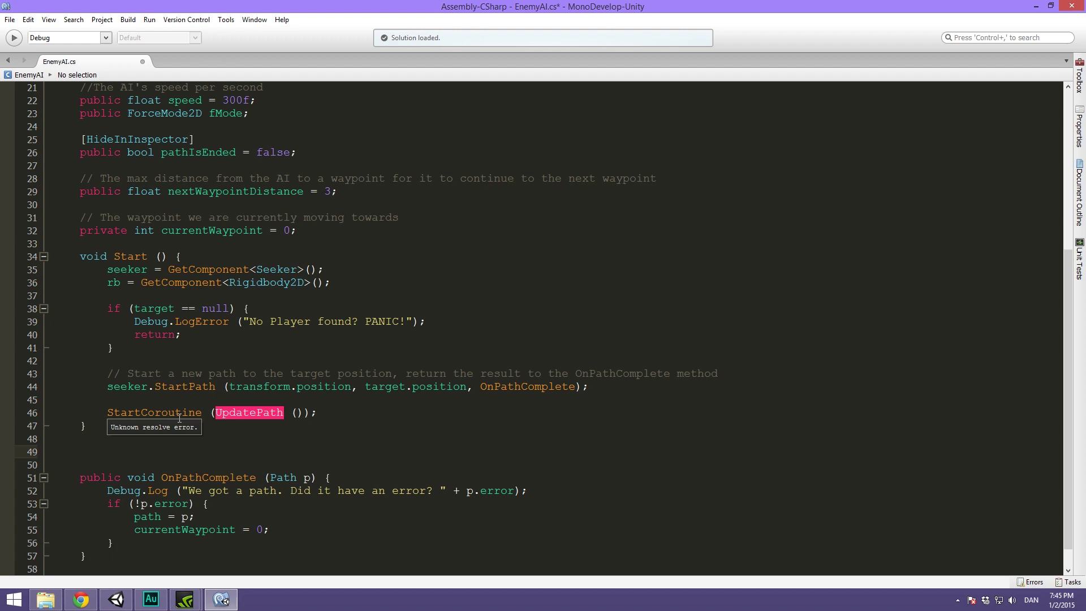
scroll(60, 408, "down", 1)
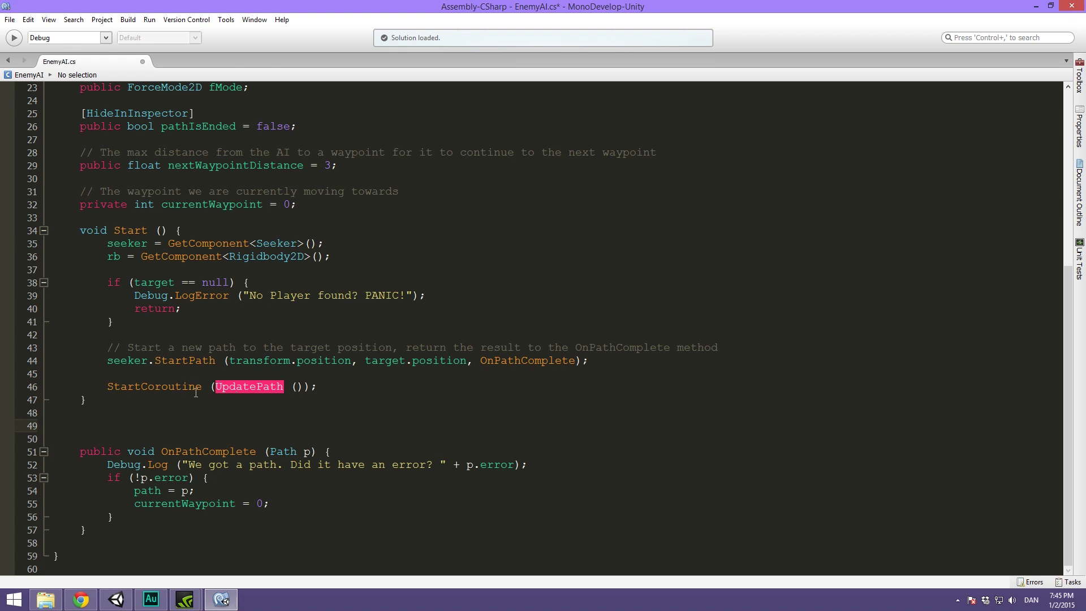
mouse_move(249, 412)
type("I")
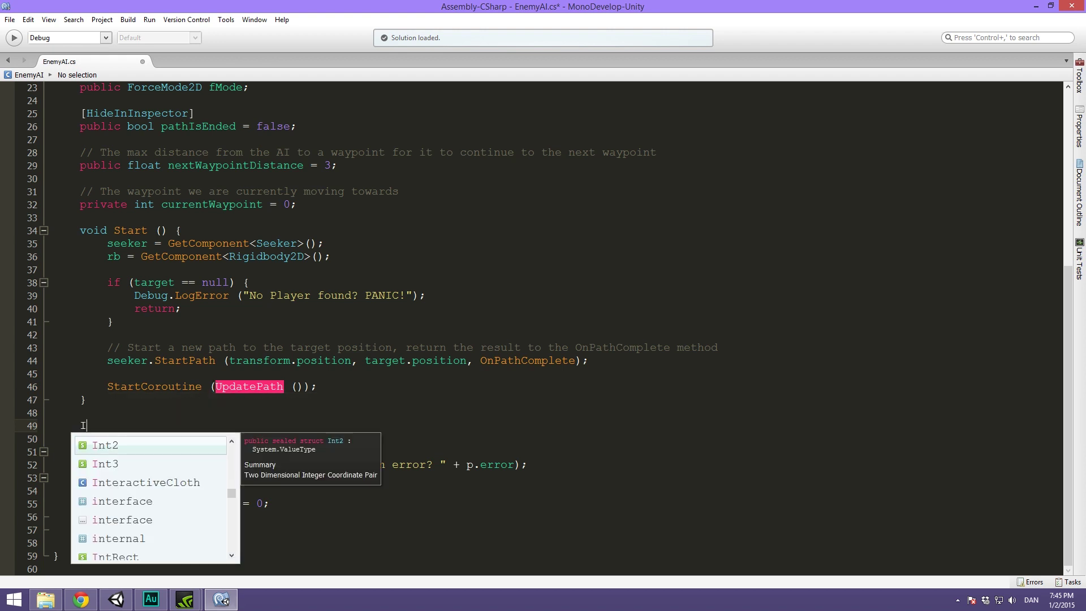
type("E")
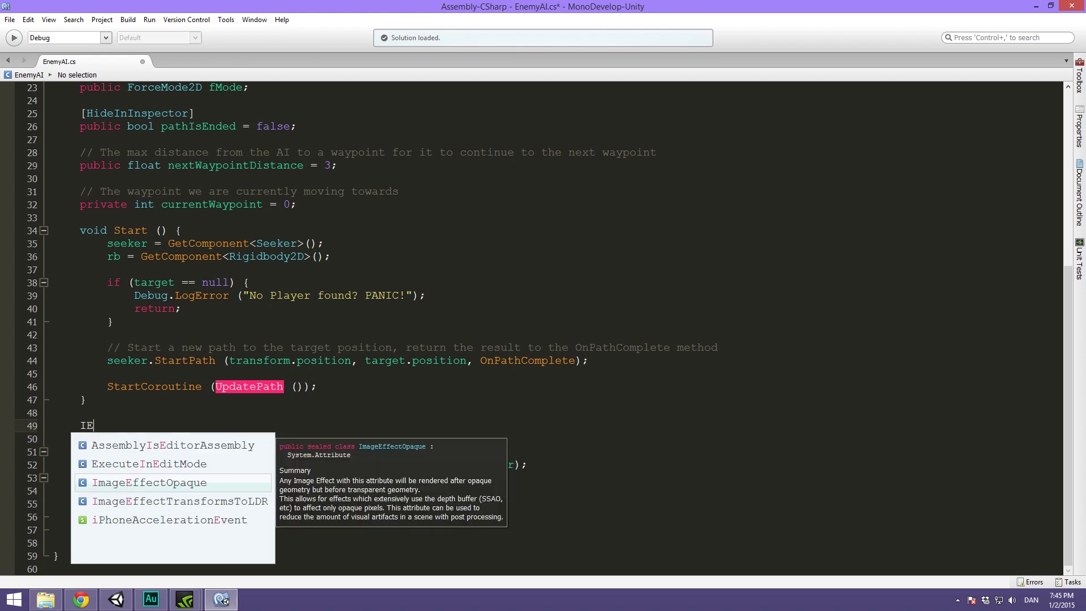
type("num")
Type the IEnumerator UpdatePath () { declaration on line 49, fixing typos, and open its body
key("BackSpace")
key("BackSpace")
type("u")
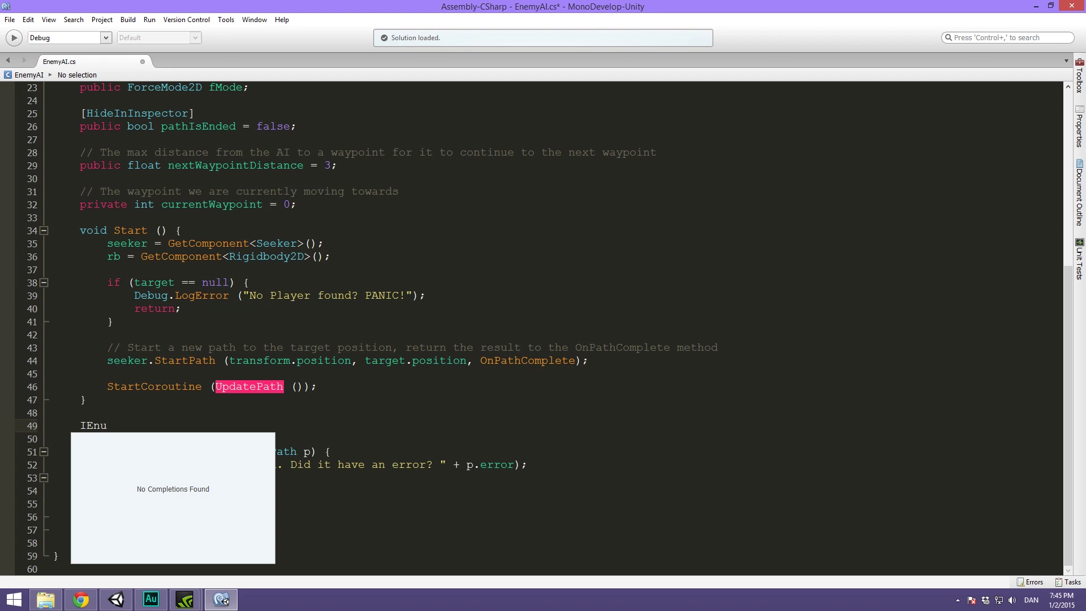
type("merator ")
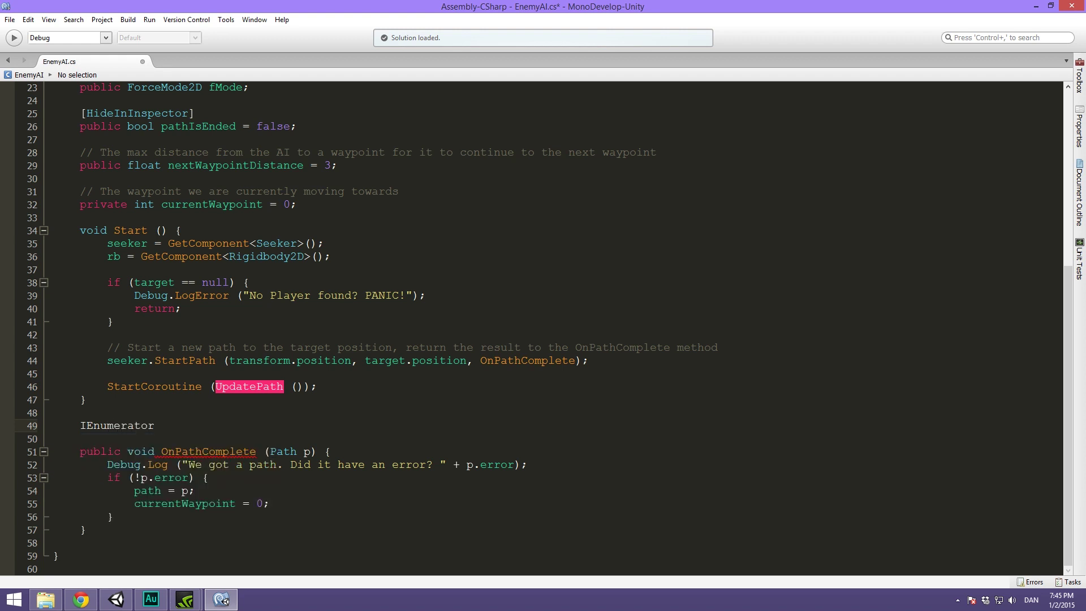
type("UpdatePath () {")
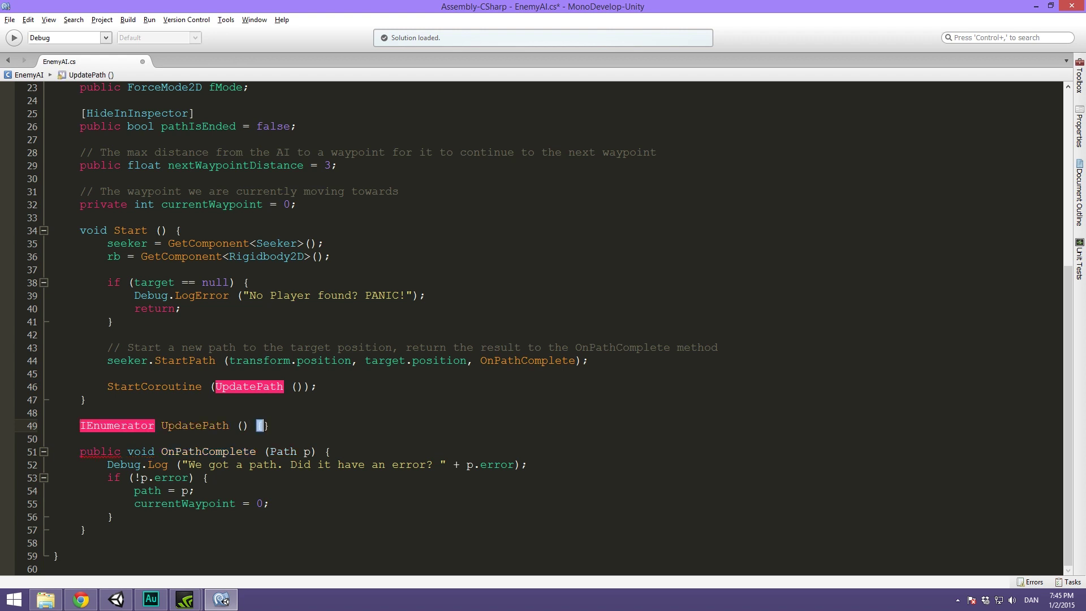
type("}")
key("Return")
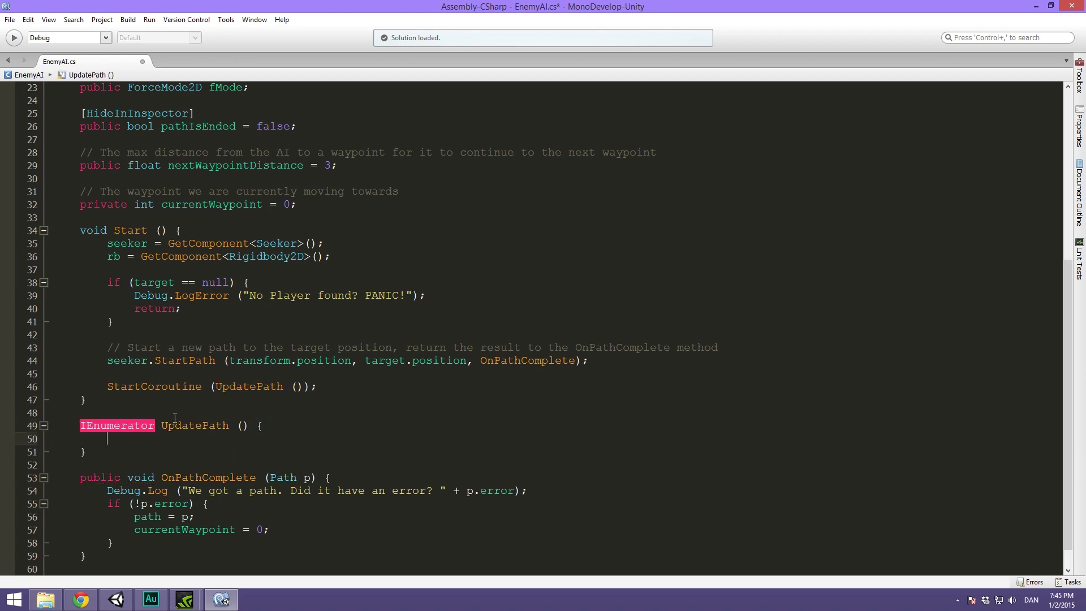
scroll(127, 489, "up", 3)
scroll(127, 490, "down", 2)
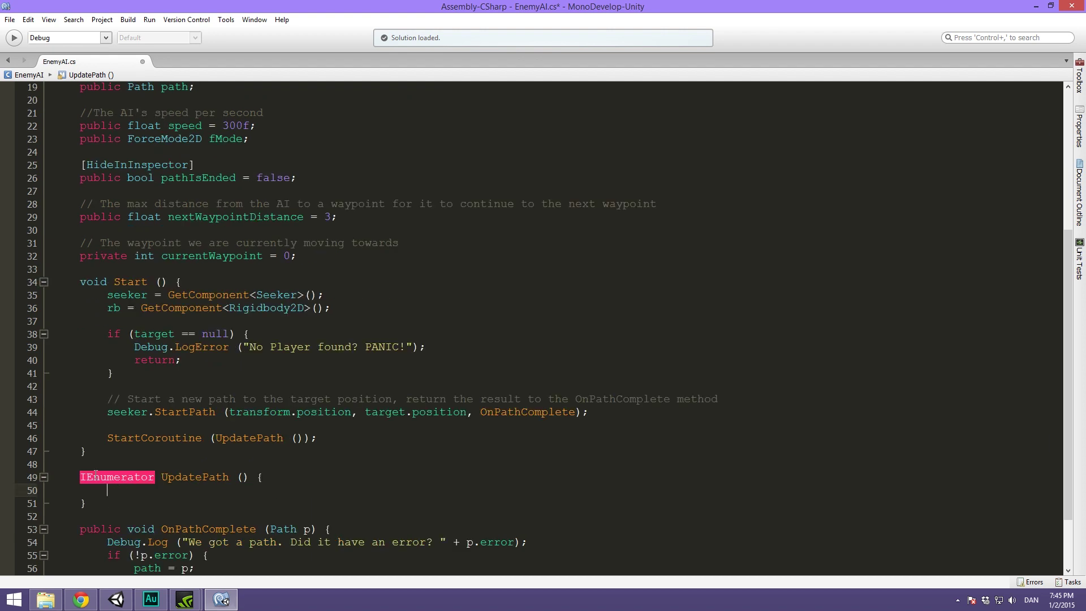
scroll(111, 461, "up", 6)
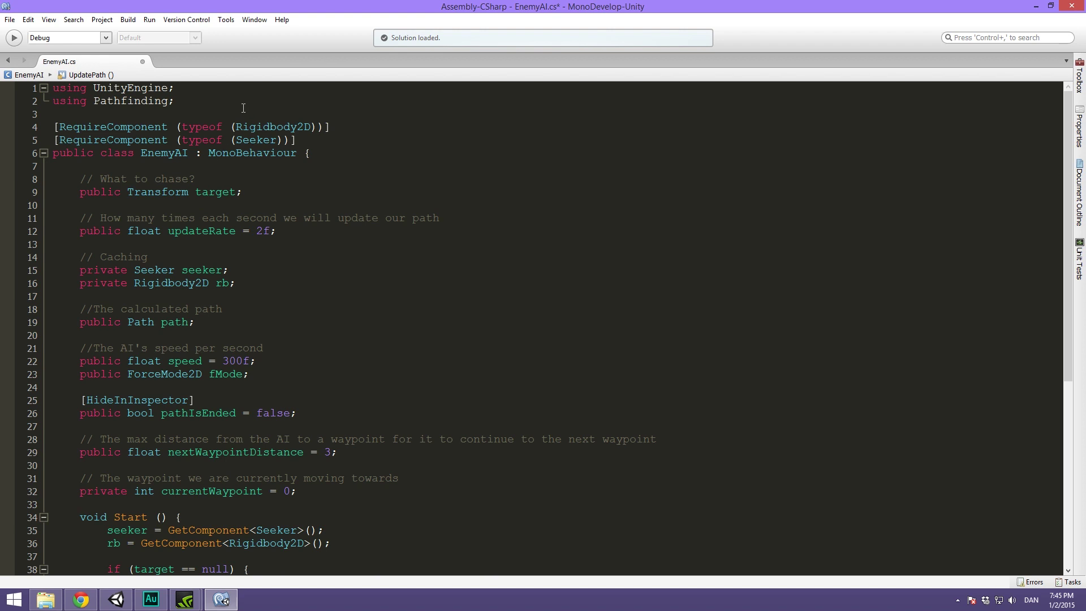
Add using System.Collections; below the first using line, then return to UpdatePath's body
left_click(218, 86)
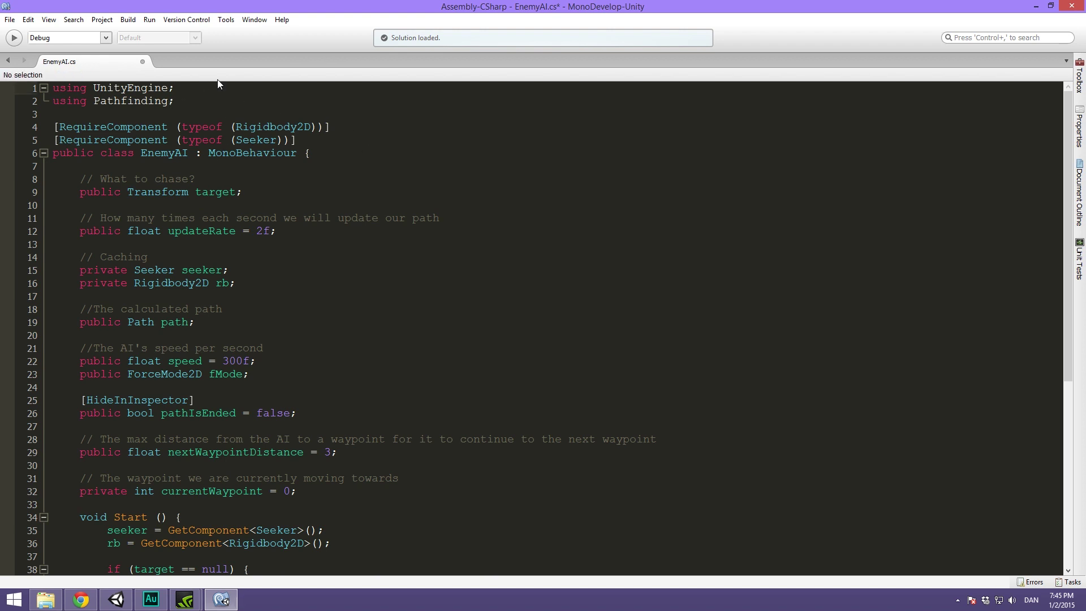
key("Return")
type("using Sys")
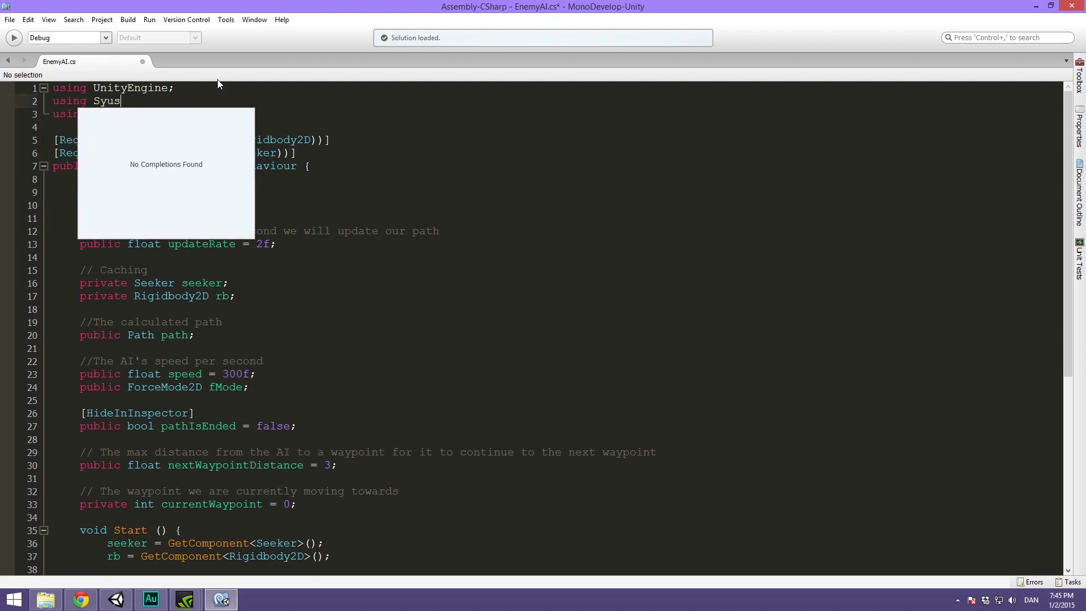
type("tem")
key("Return")
type(".Col")
key("Return")
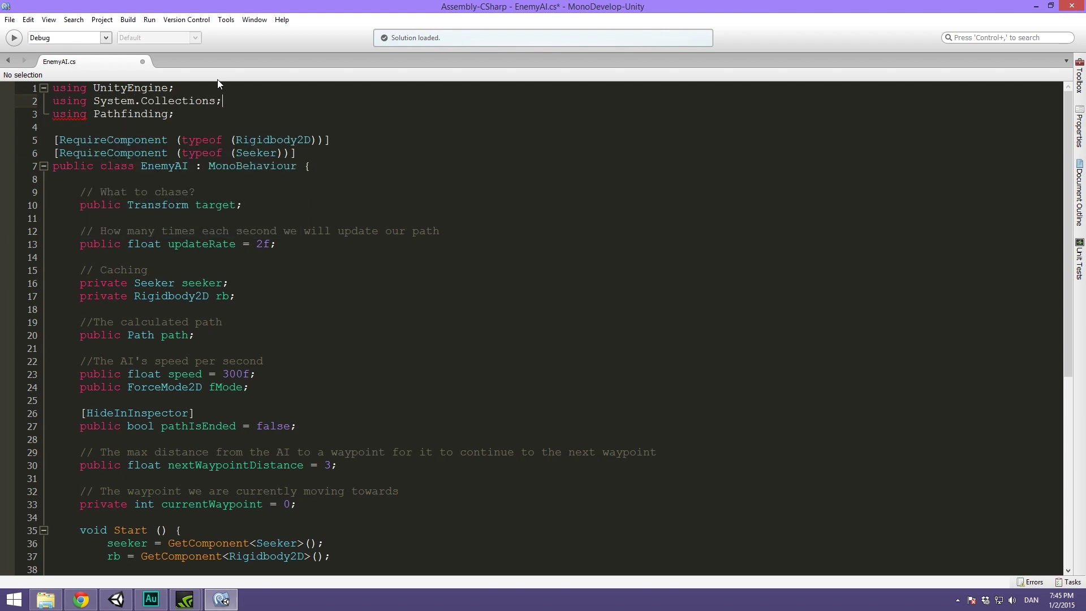
type(";")
scroll(157, 355, "down", 8)
left_click(134, 411)
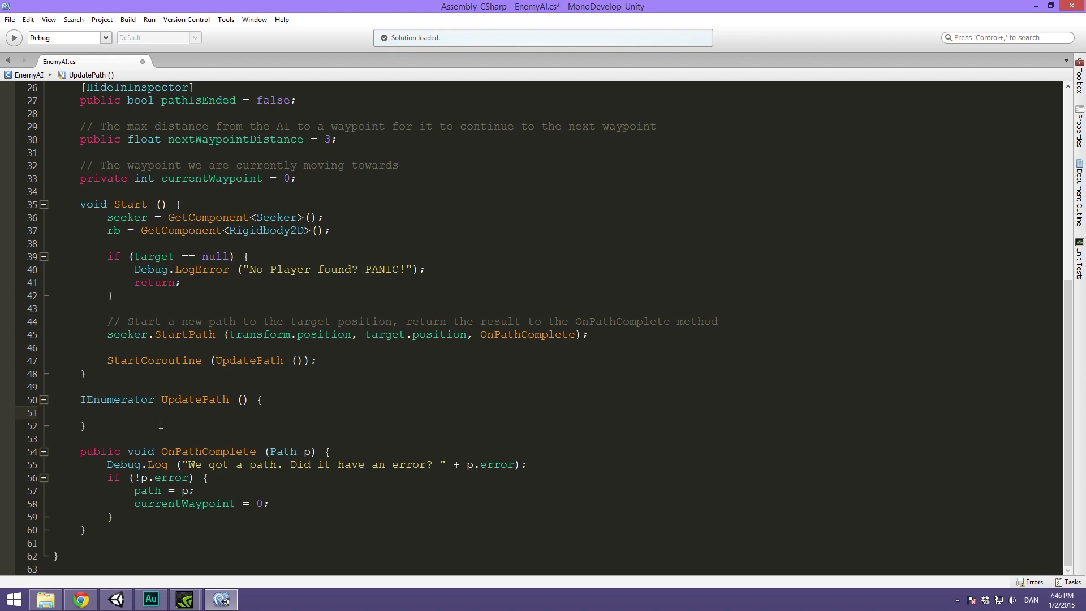
type("if (target ")
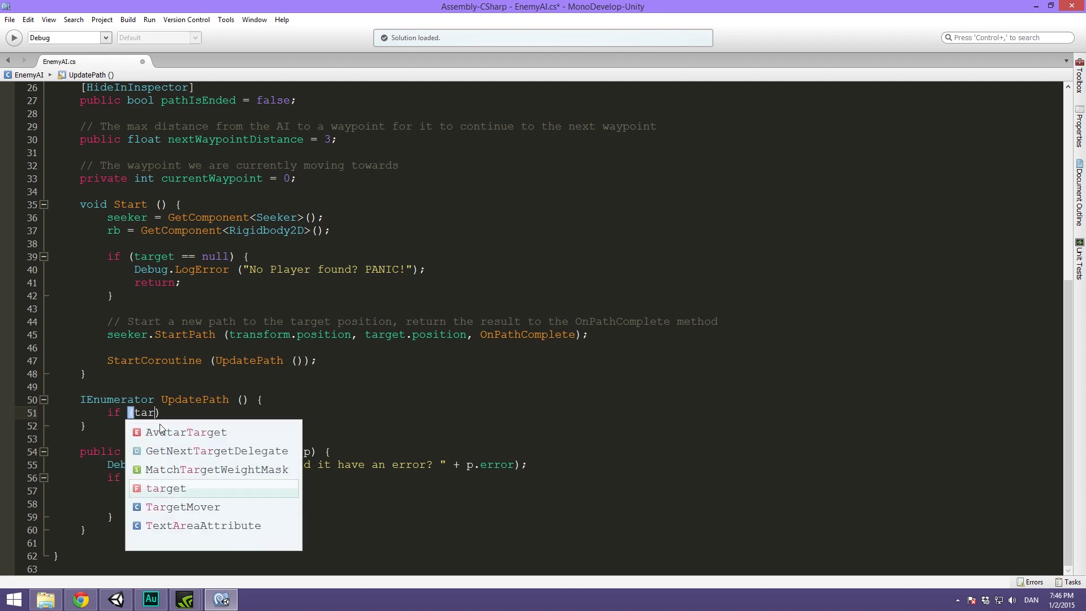
type("== null)")
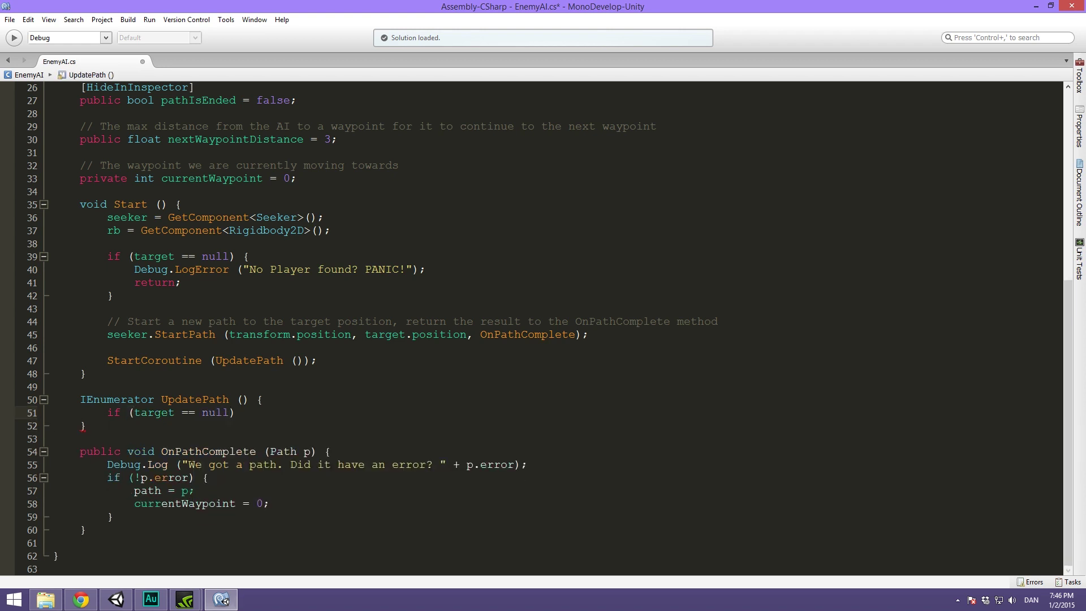
Write an if (target == null) block holding //TODO: Insert a player search here
key("Left")
key("Return")
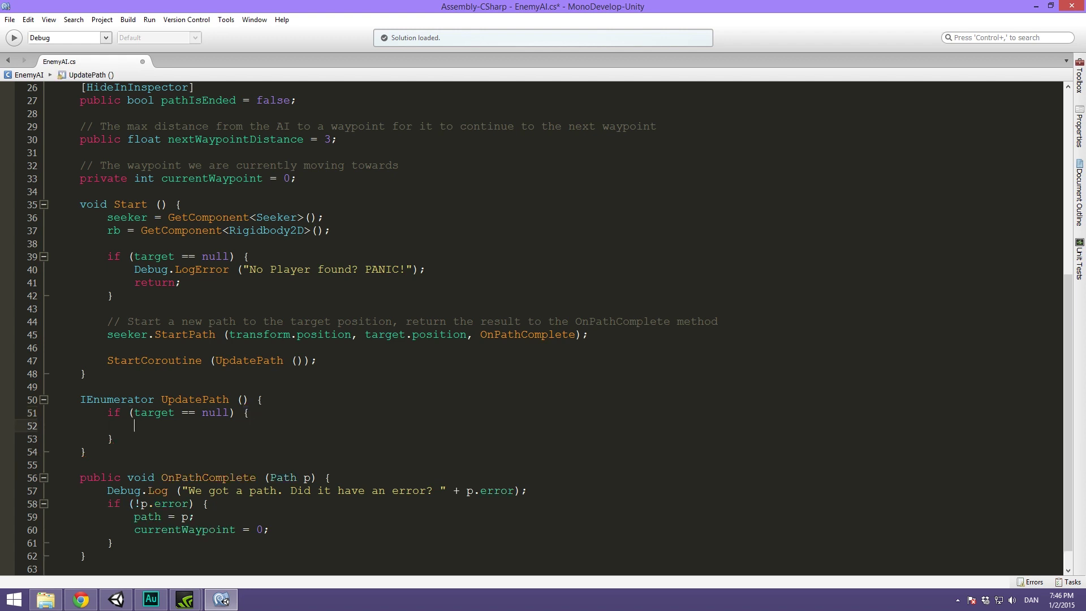
type("//TODO: I")
type("nsert a pla")
type("yer search here.")
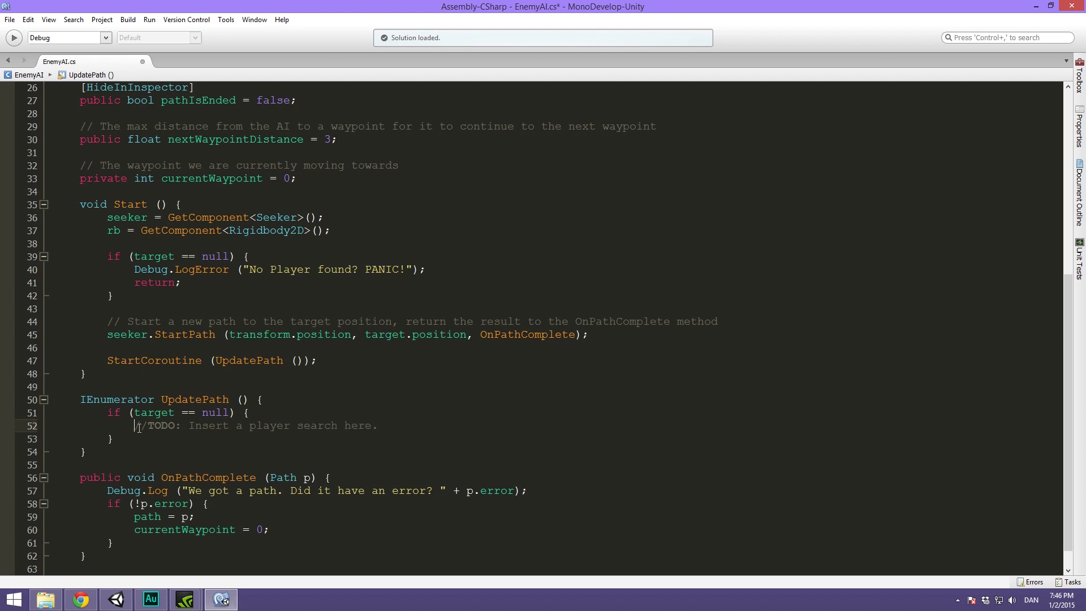
left_click_drag(135, 426, 175, 426)
key("Right")
key("Down")
left_click(73, 19)
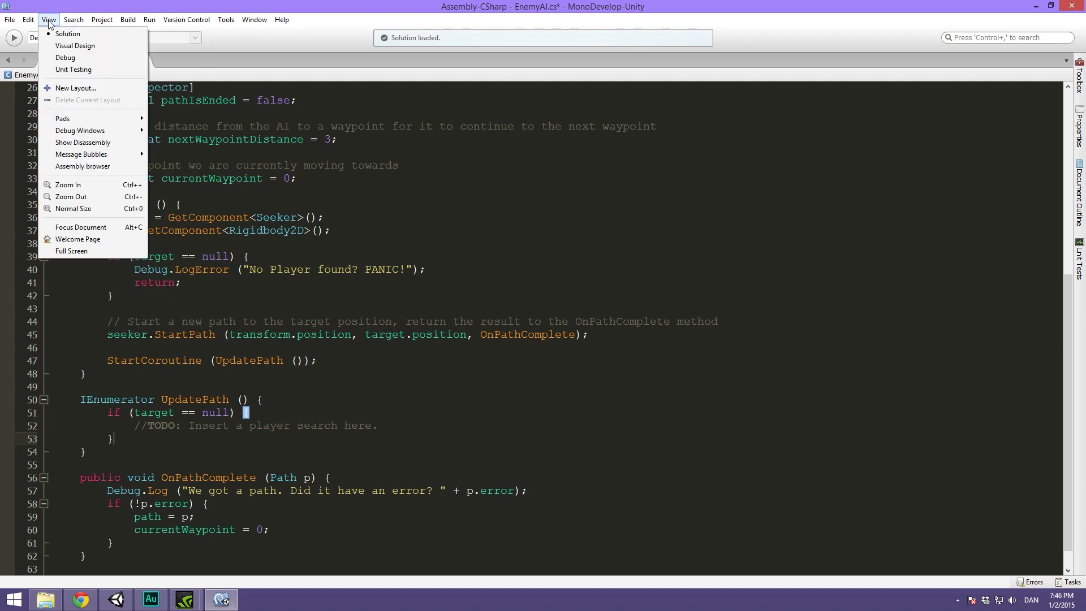
mouse_move(64, 119)
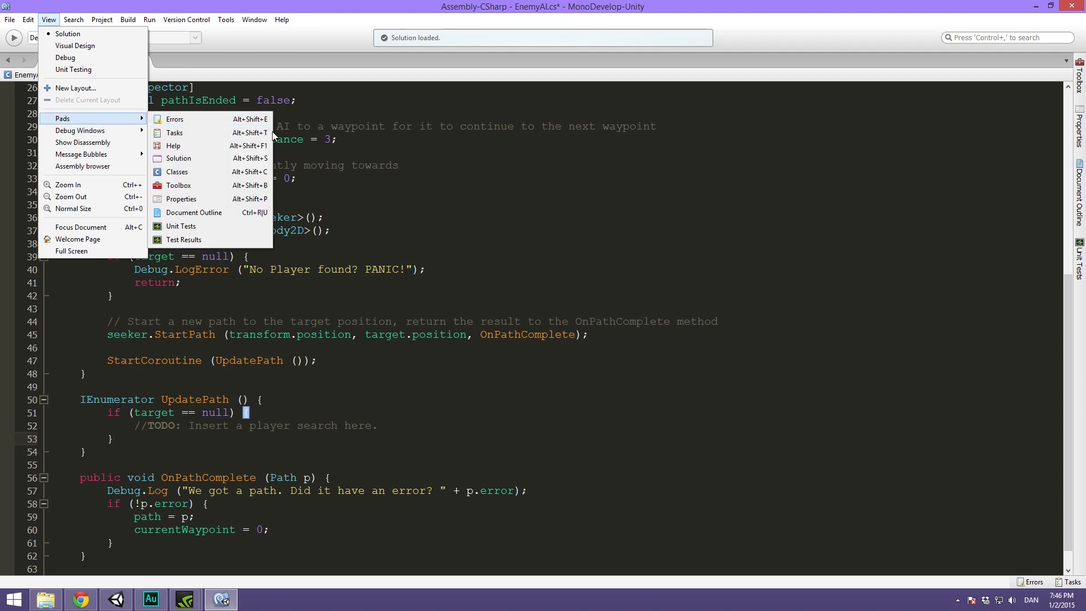
left_click(200, 133)
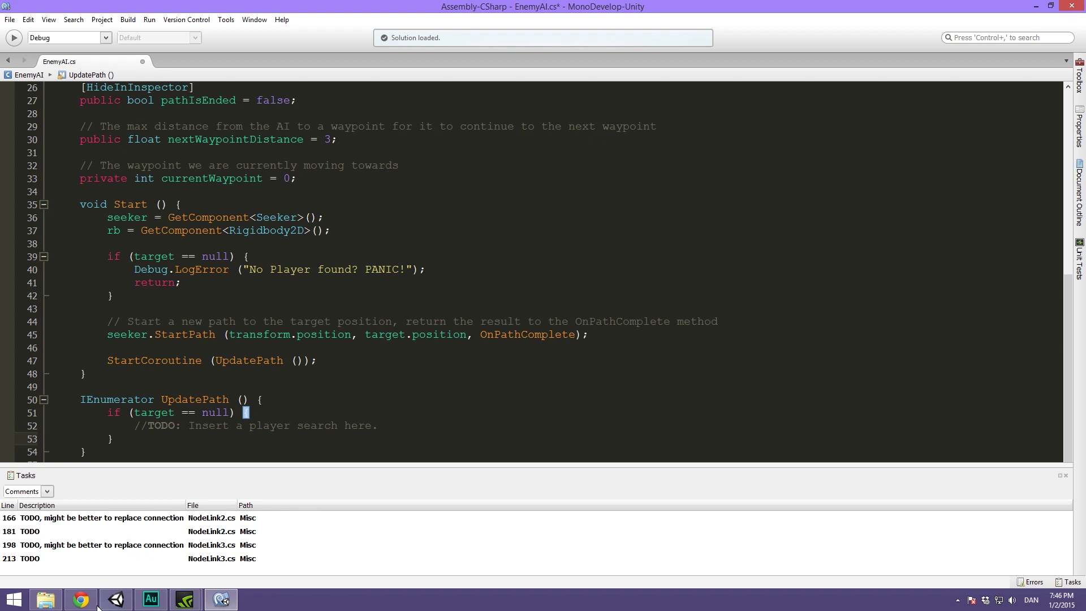
left_click(1063, 476)
left_click(80, 386)
left_click(255, 439)
left_click(402, 425)
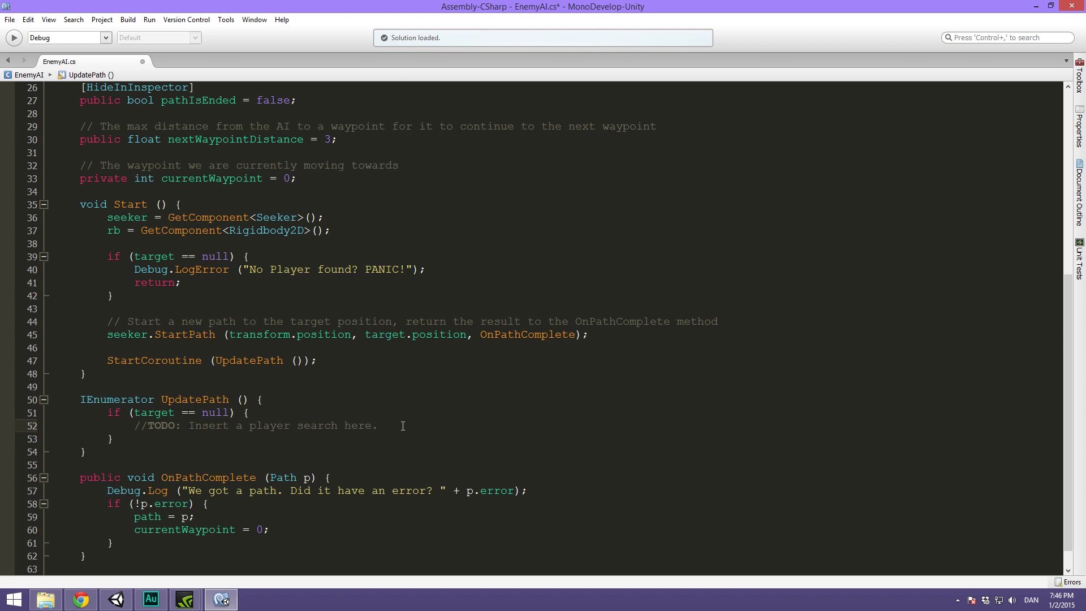
Add return false; below the TODO comment inside the null-target block
key("Return")
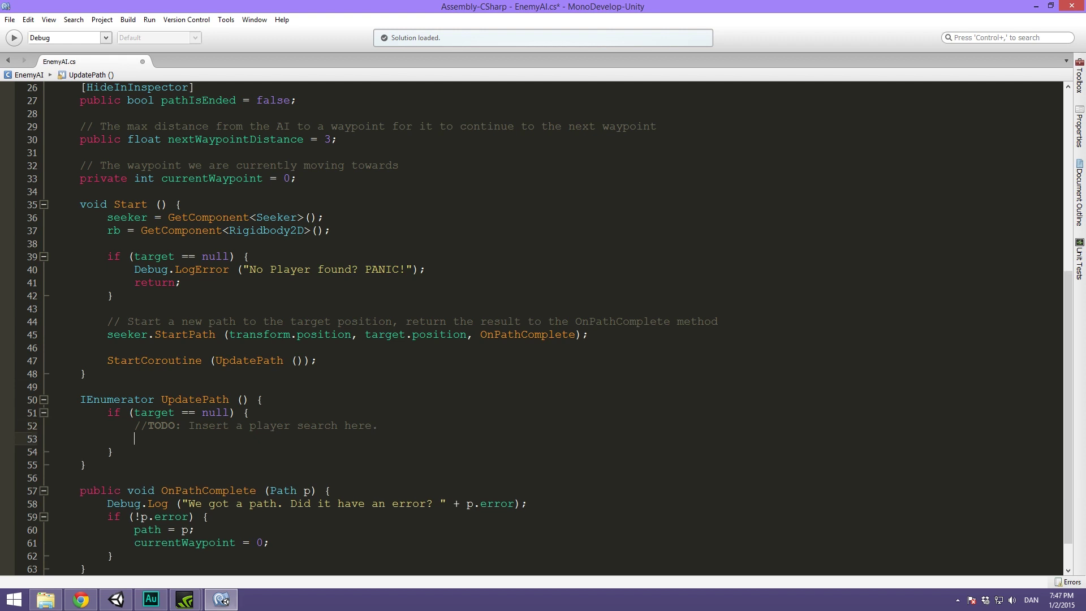
type("retu")
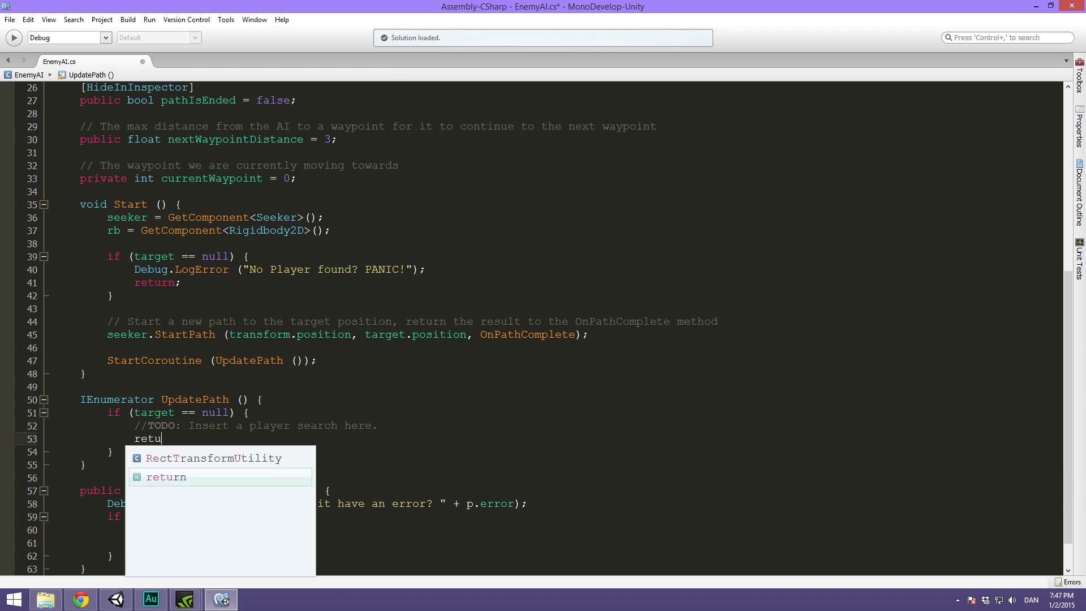
type("rn;")
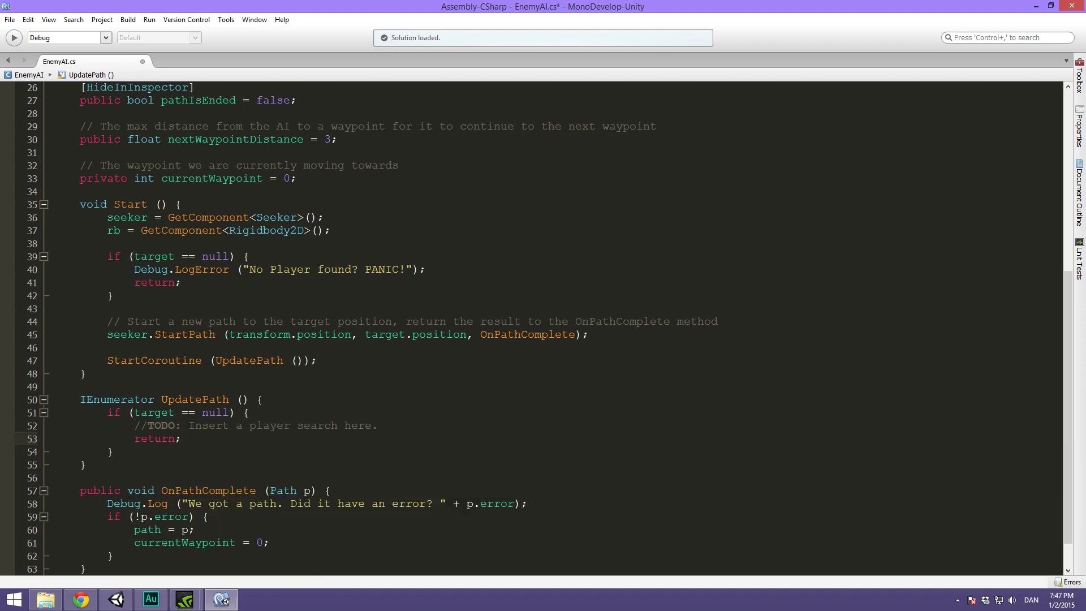
key("Left")
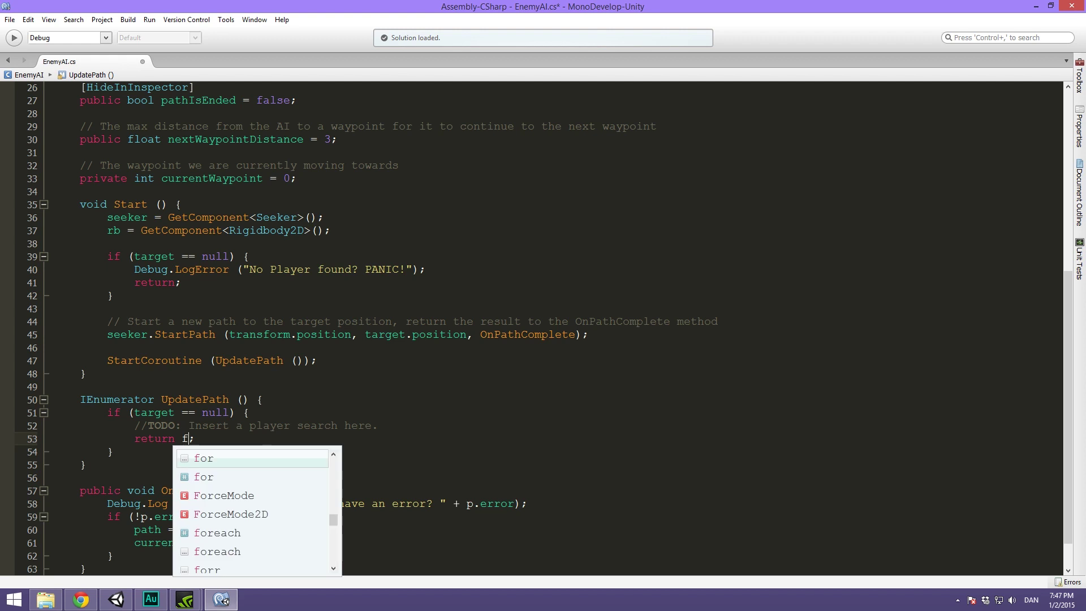
type("alse")
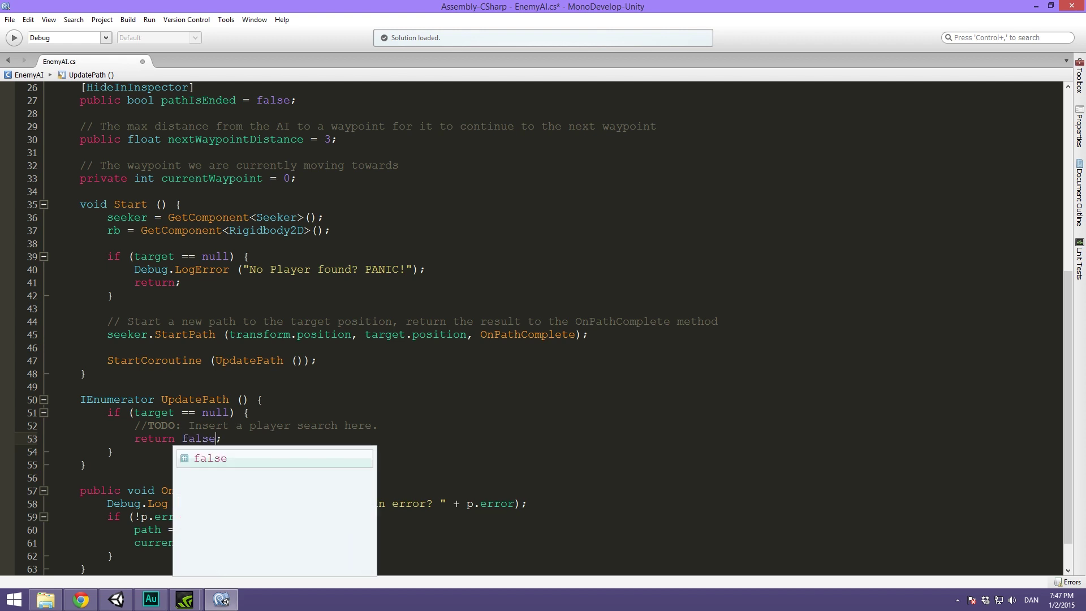
key("Escape")
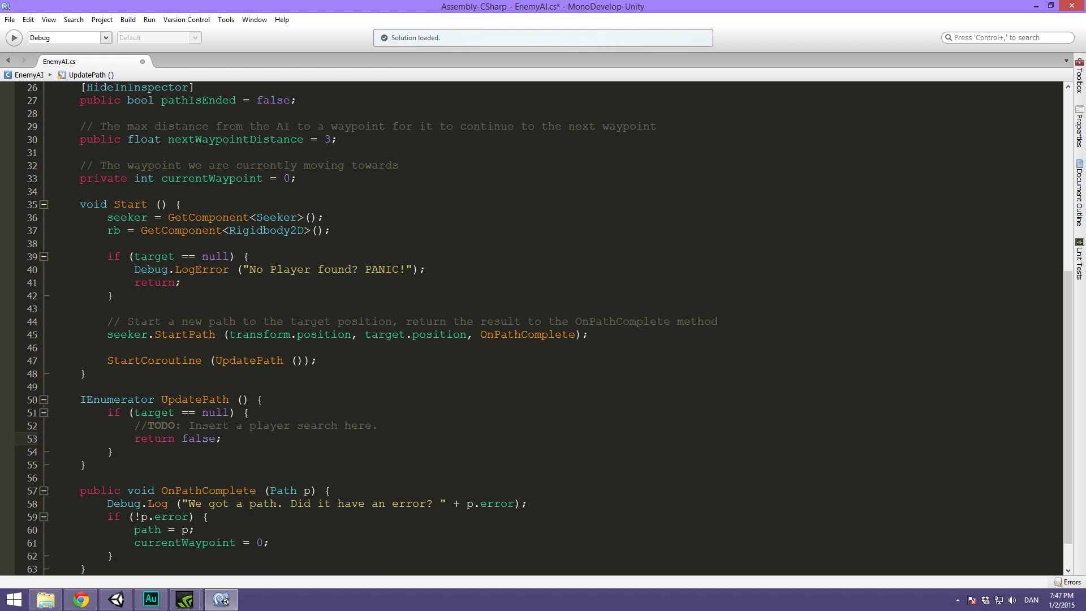
left_click(123, 452)
Copy Start's path-request comment and seeker.StartPath call into UpdatePath after the null check
key("Return")
key("Return")
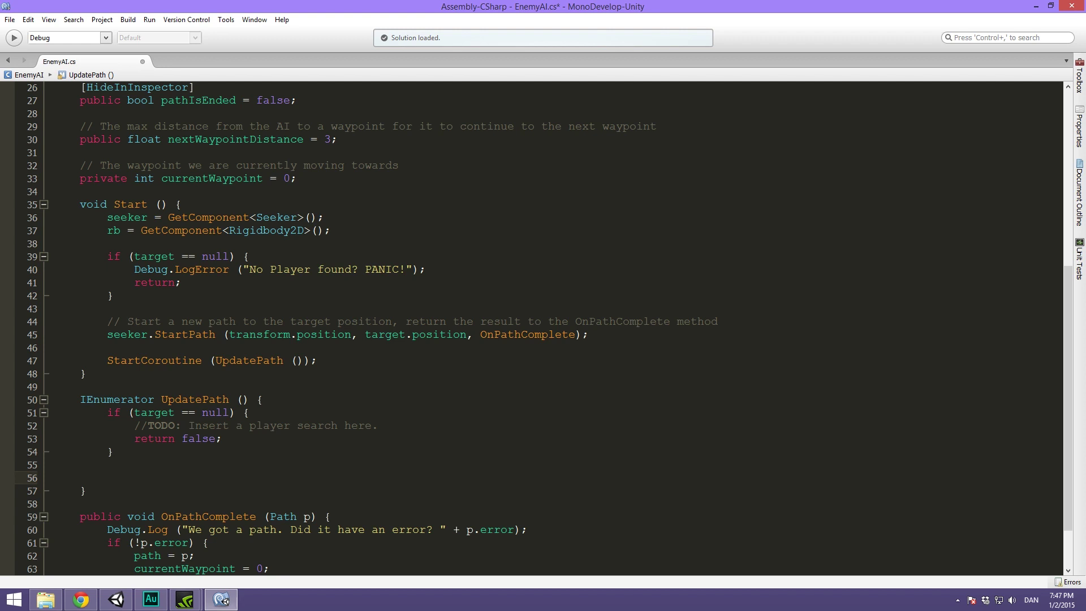
scroll(96, 334, "down", 2)
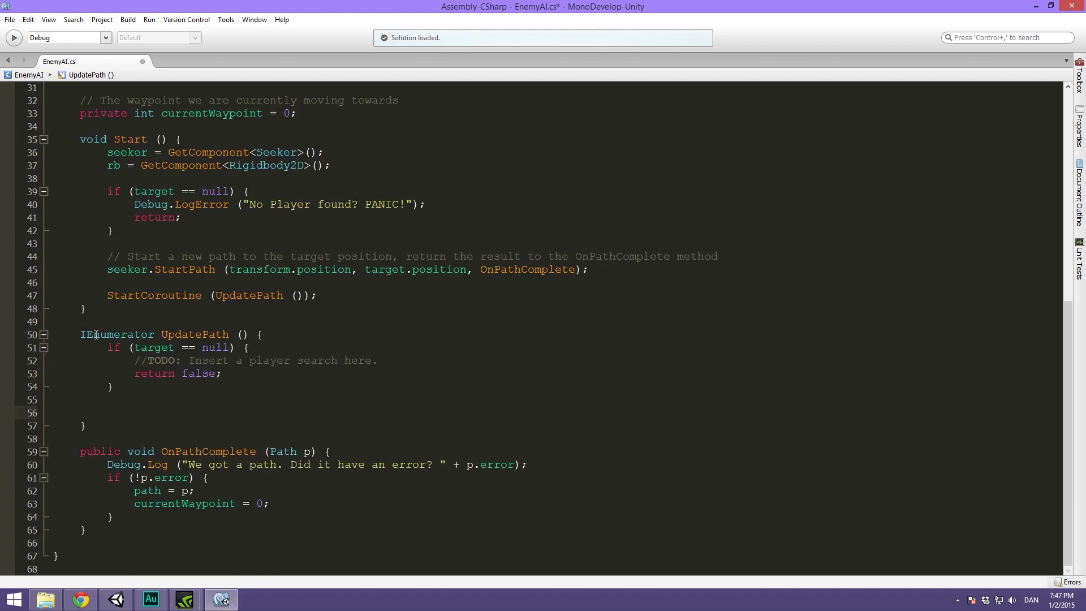
type("s")
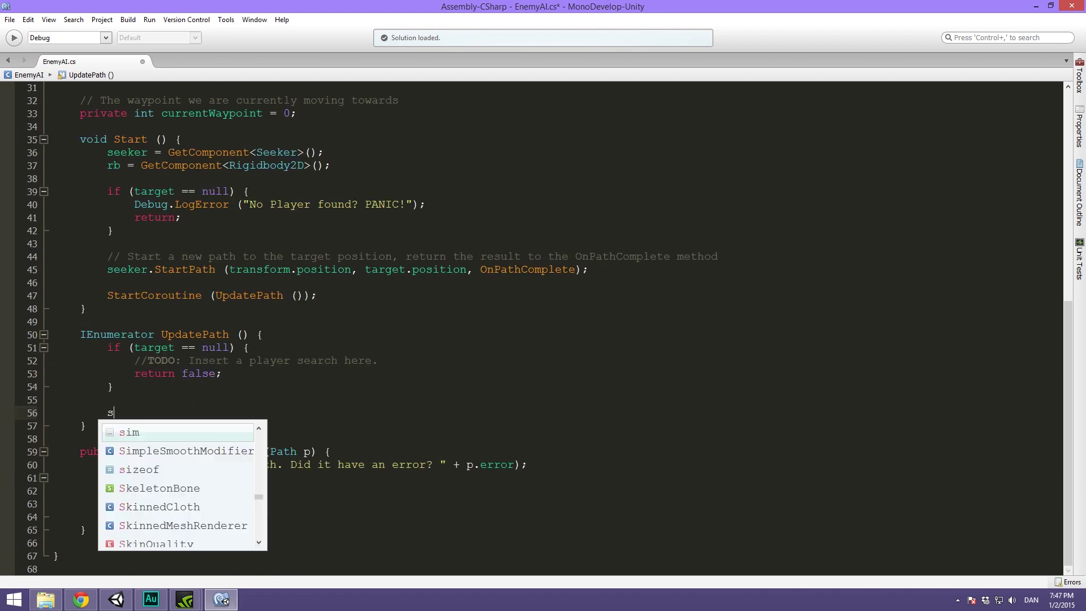
type("eeker.")
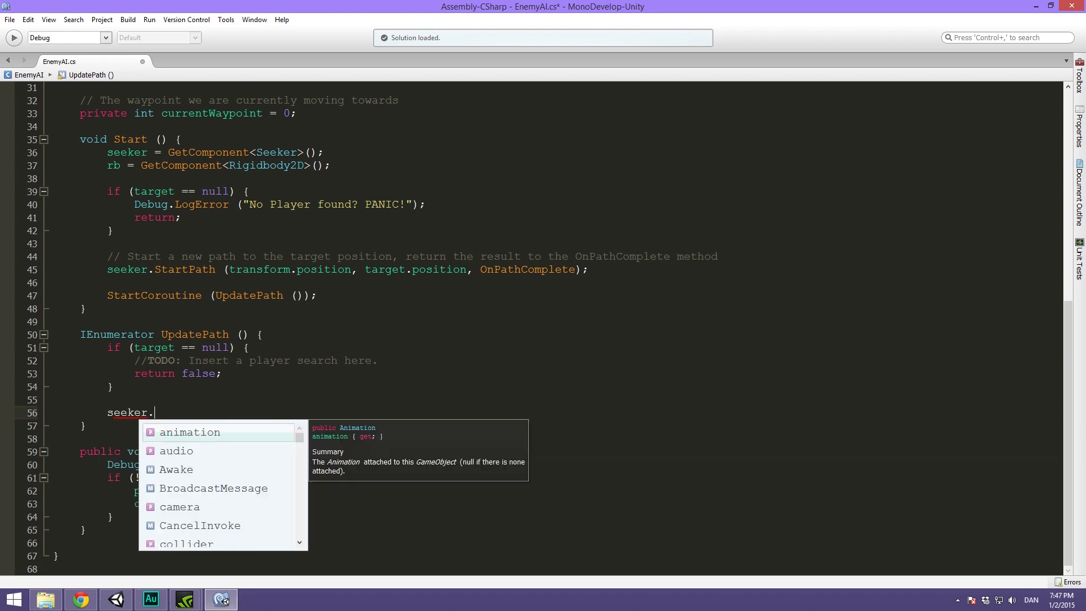
mouse_move(594, 270)
left_mouse_down()
mouse_move(103, 269)
mouse_move(110, 257)
left_mouse_up()
key("ctrl+c")
left_click(154, 412)
key("shift+Home")
key("ctrl+v")
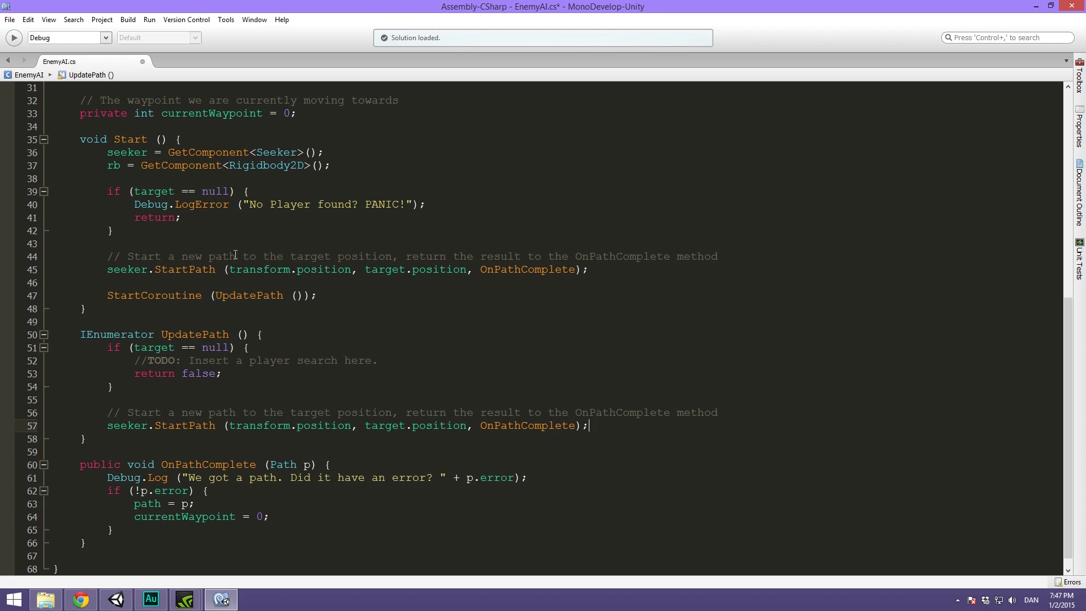
Add a blank line after the pasted call and restore Start's accidentally deleted StartPath lines
left_click_drag(591, 269, 107, 256)
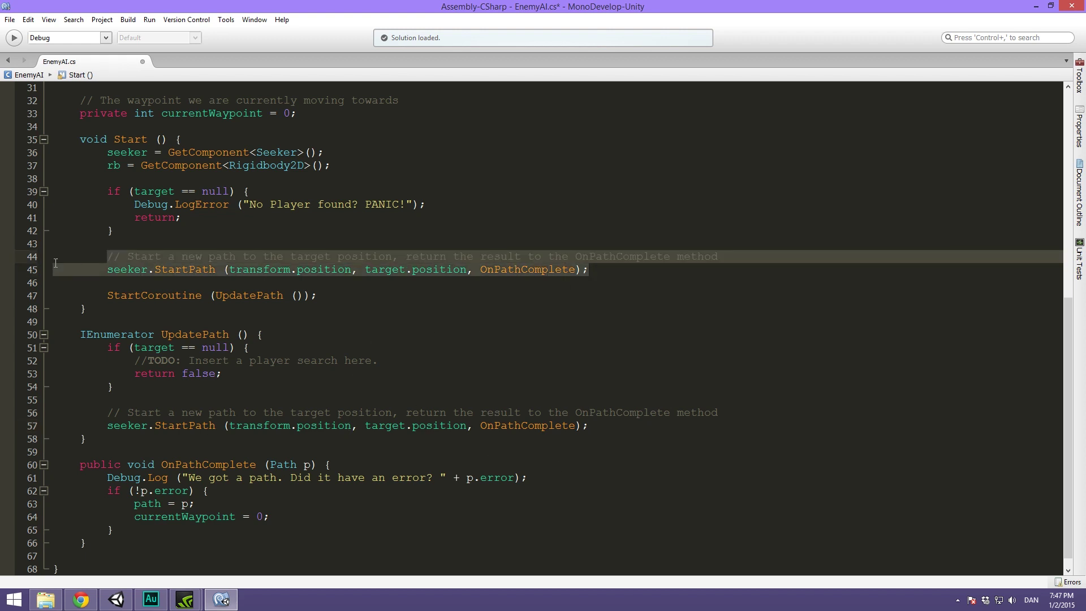
scroll(157, 299, "up", 4)
scroll(315, 391, "down", 4)
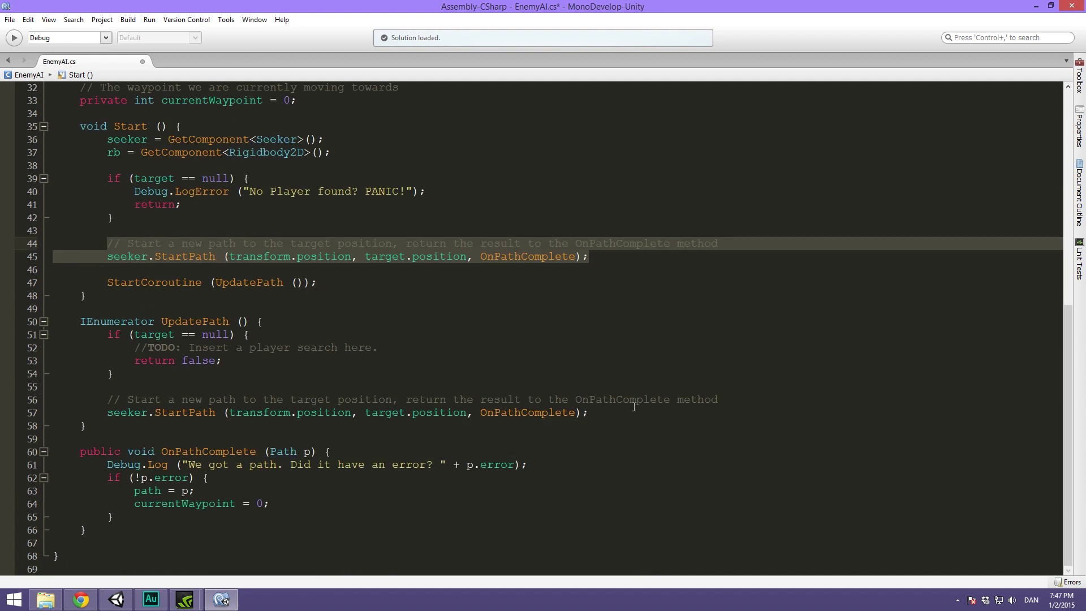
left_click(594, 412)
key("Return")
key("Return")
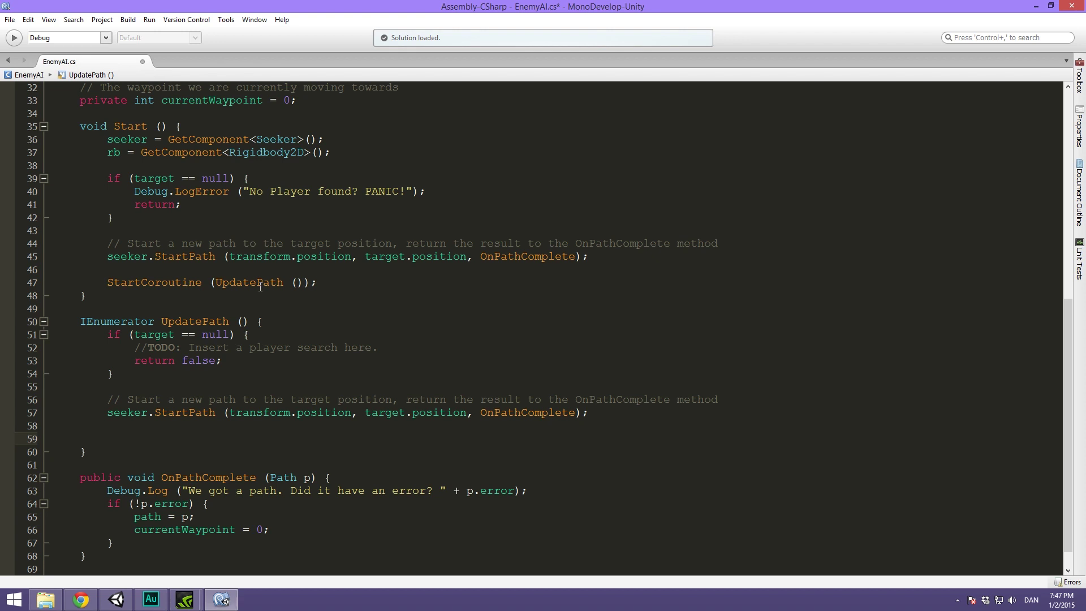
left_click_drag(594, 257, 50, 237)
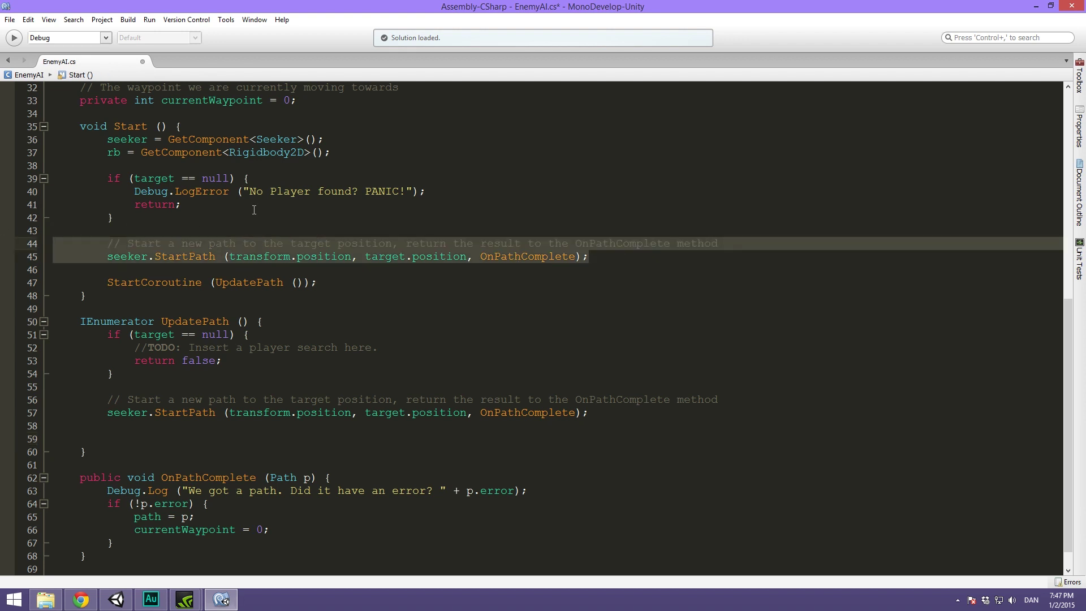
key("Delete")
key("BackSpace")
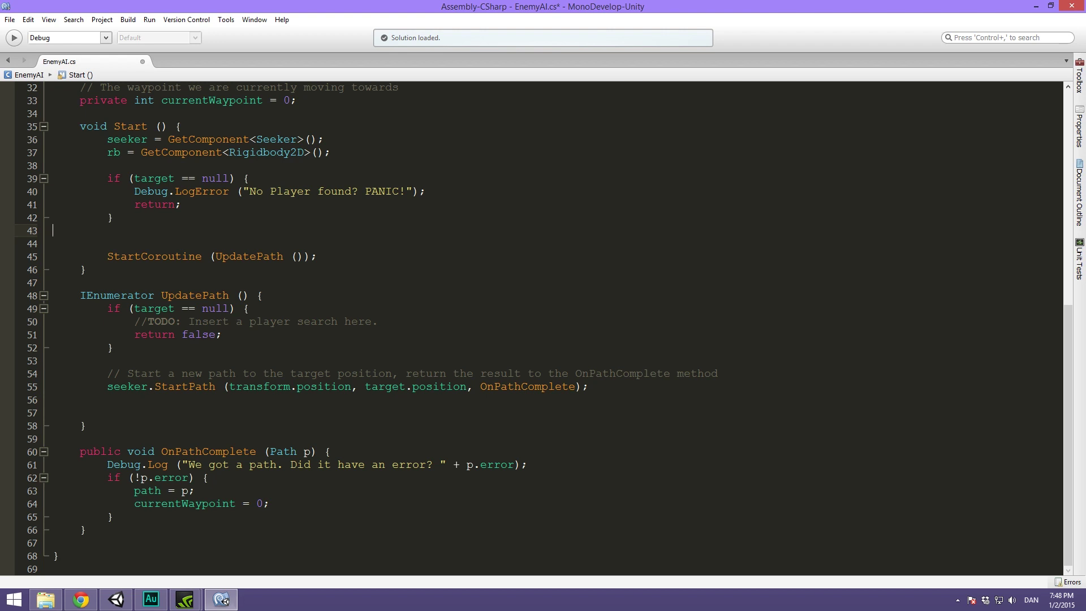
key("BackSpace")
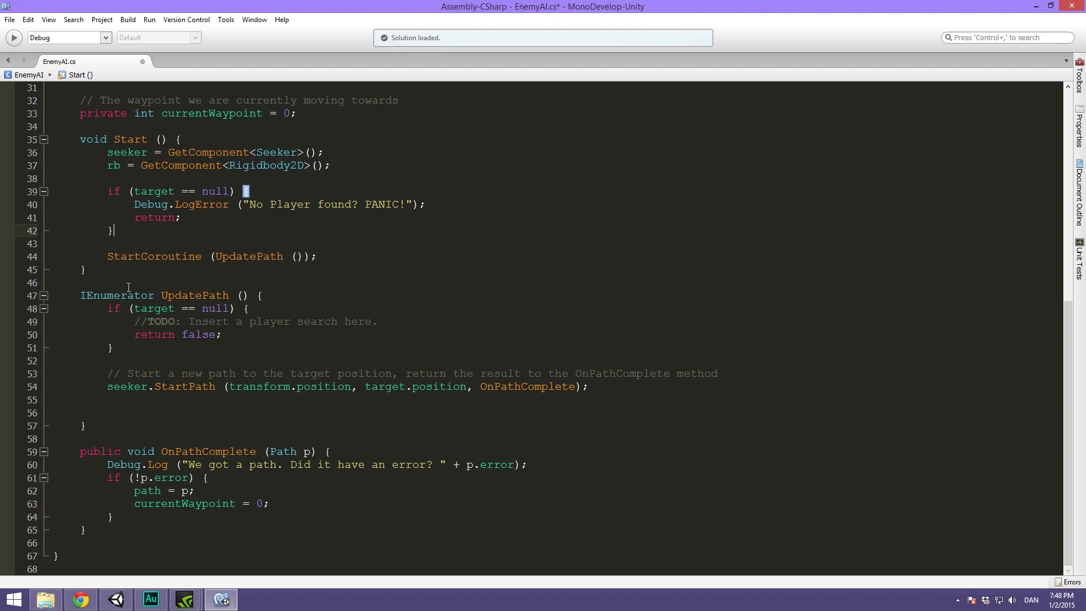
key("Return")
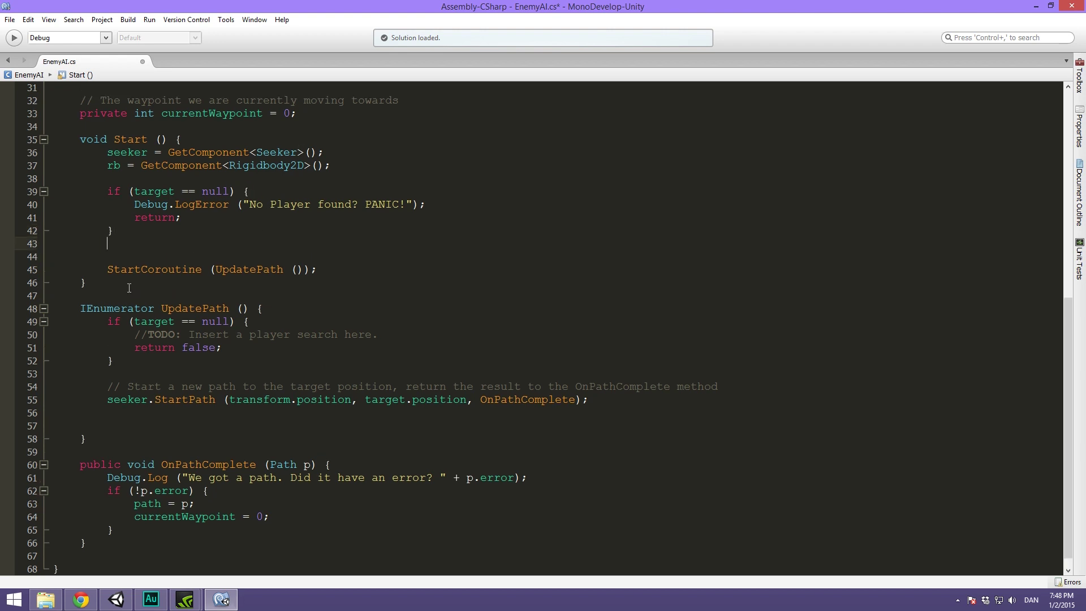
key("ctrl+v")
left_click(189, 315)
scroll(189, 316, "down", 1)
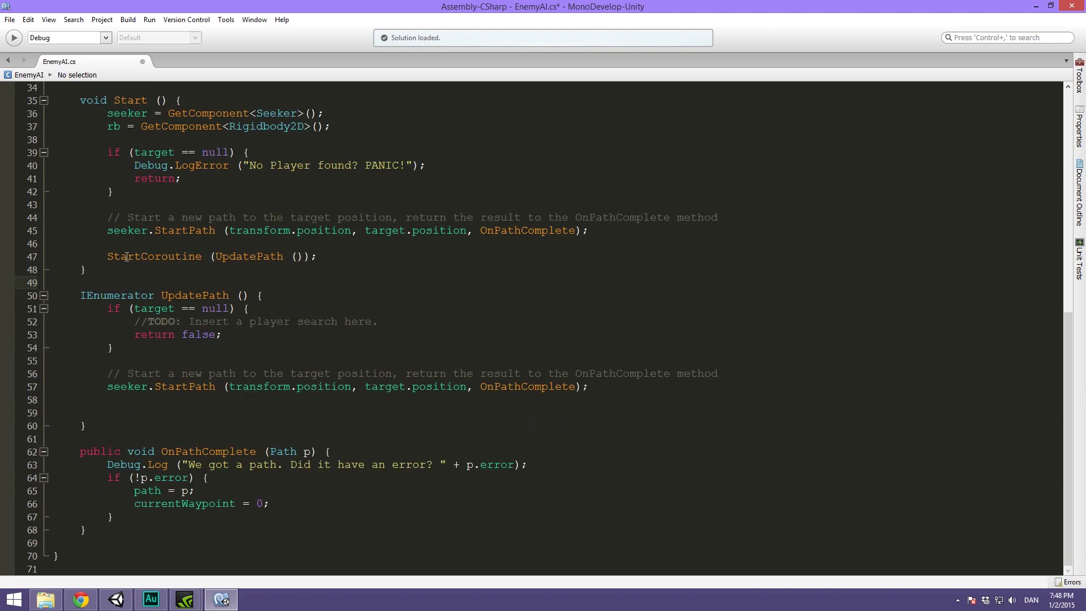
Review the StartCoroutine call, UpdatePath declaration and null check, ending below the check
left_click_drag(107, 257, 290, 267)
left_click_drag(81, 295, 256, 297)
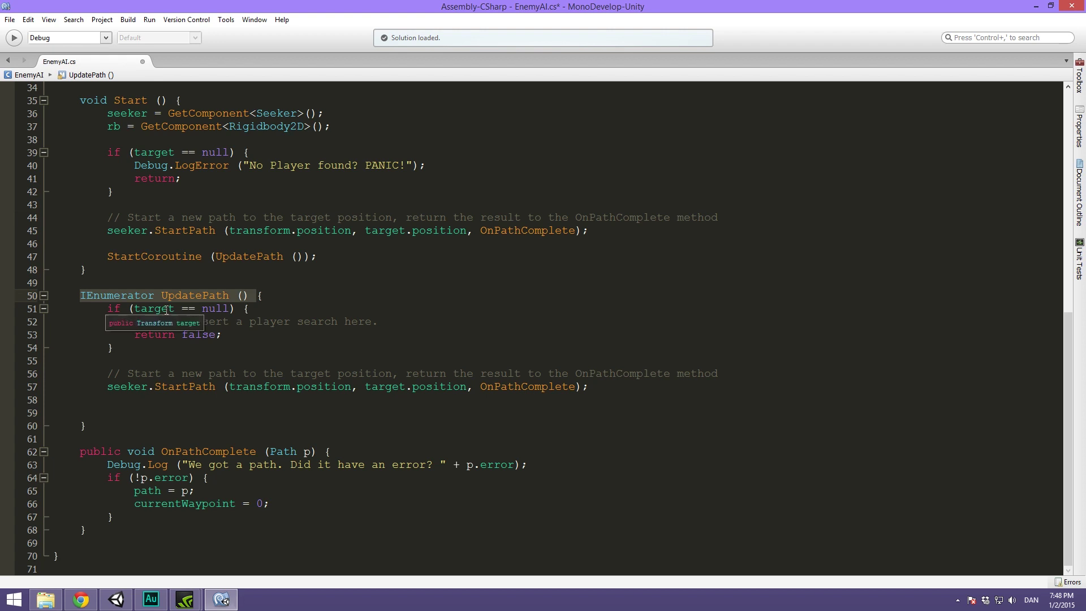
left_click(167, 308)
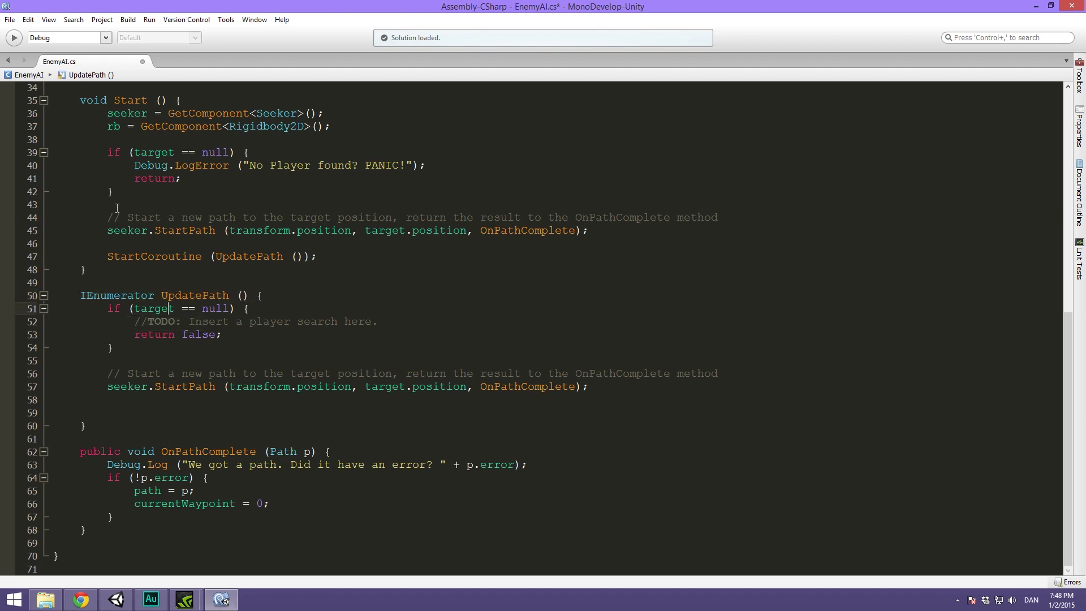
left_click(180, 359)
Add yield return new WaitForSeconds using updateRate below the StartPath call in UpdatePath
left_click(227, 397)
key("Down")
type("yiekld")
key("BackSpace")
key("BackSpace")
type("ld")
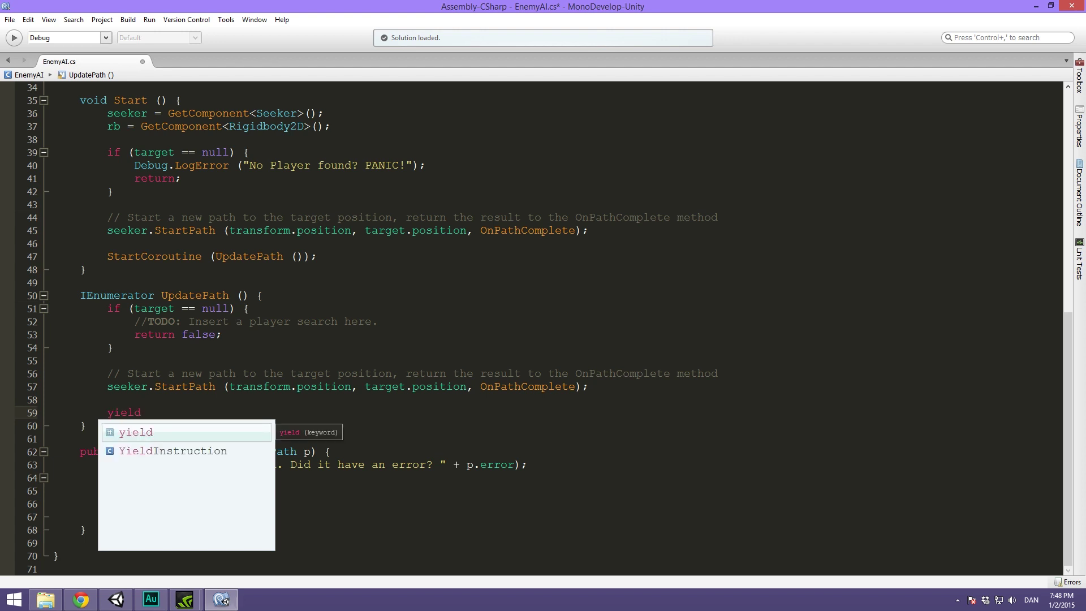
type(" return new Wait")
key("Return")
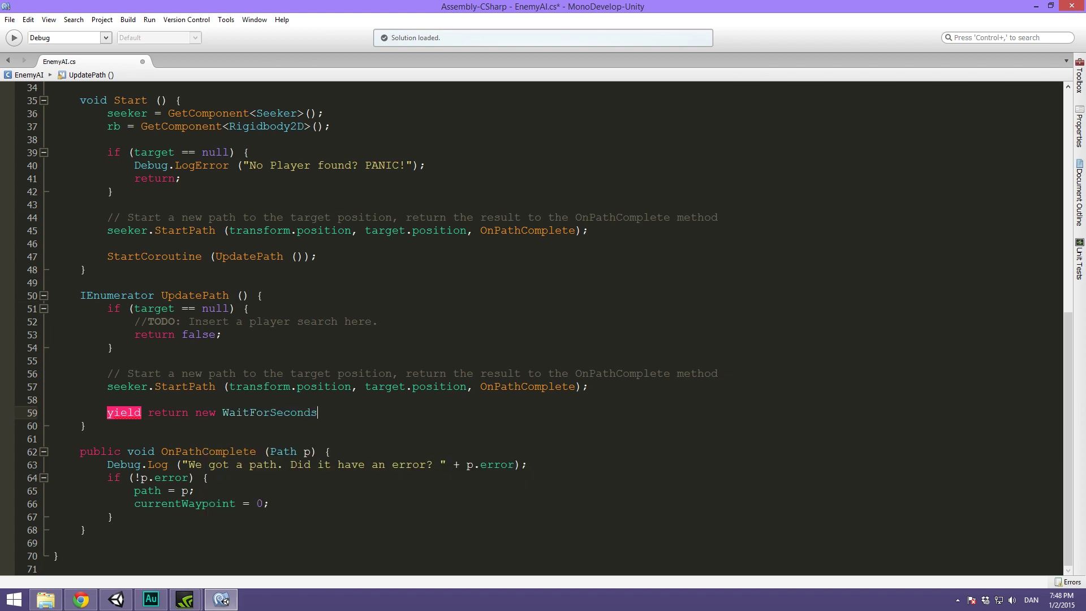
type("(")
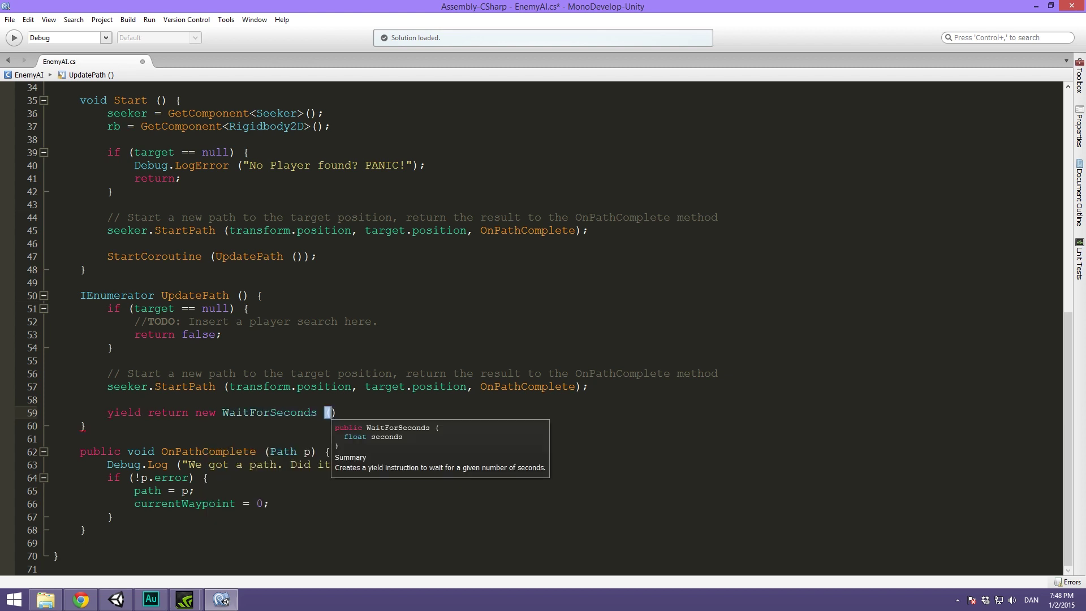
type("update")
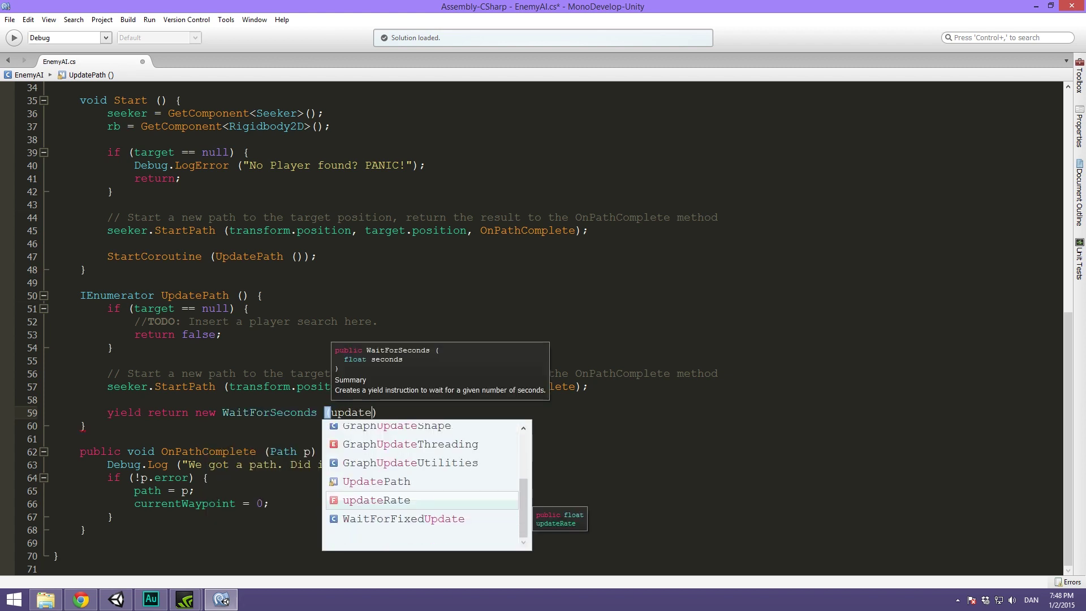
key("Return")
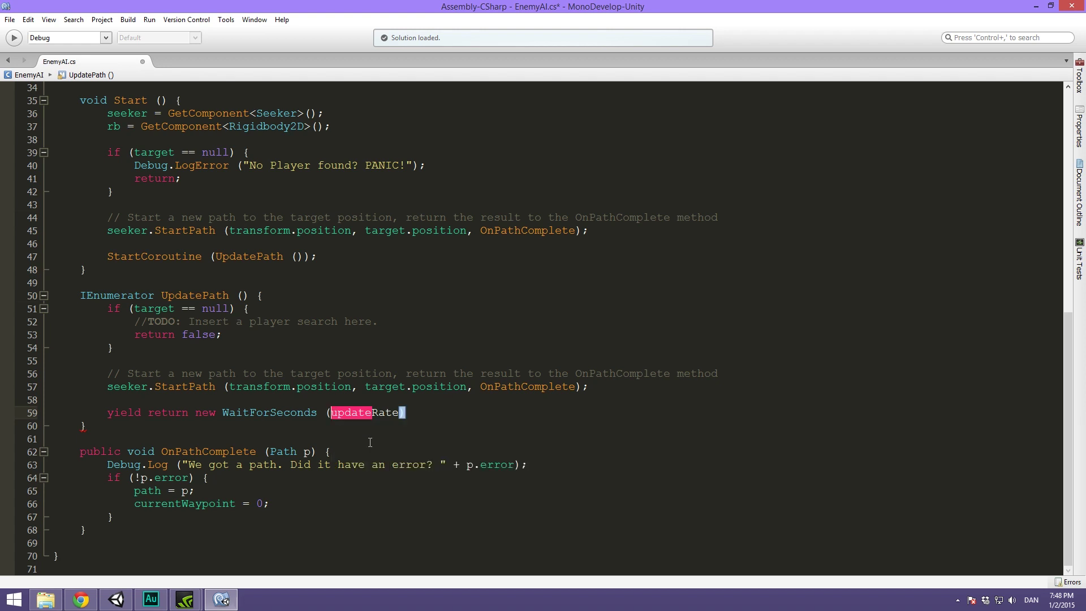
key("ctrl+Left")
type("1/")
key("Left")
type("f")
key("Delete")
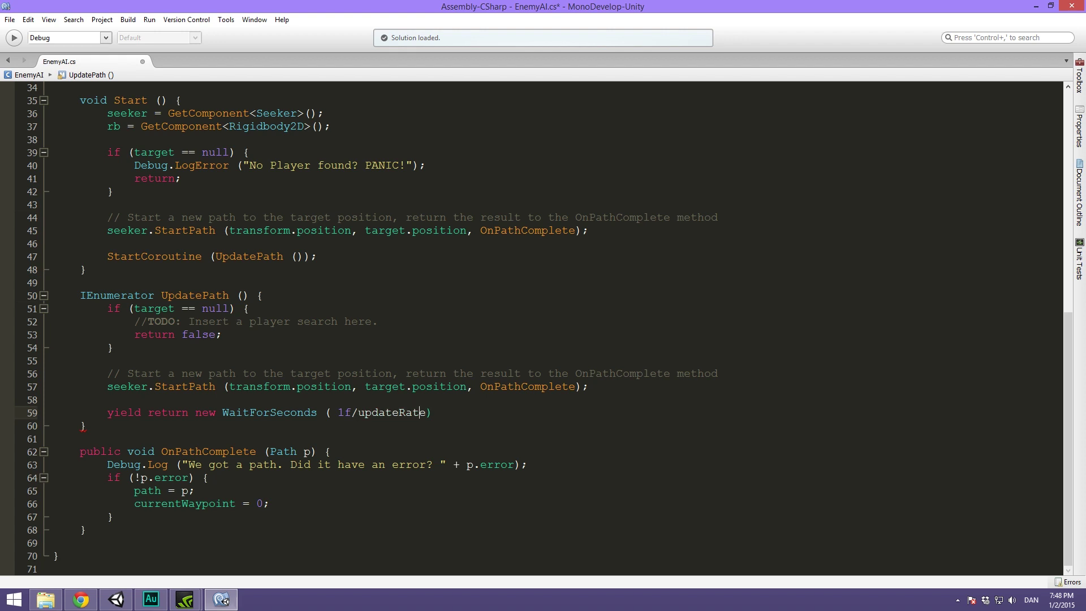
key("Right")
key("Right")
left_click_drag(327, 413, 438, 413)
left_click(443, 413)
type(";")
Add StartCoroutine (UpdatePath()); after the wait so the coroutine repeats
key("Return")
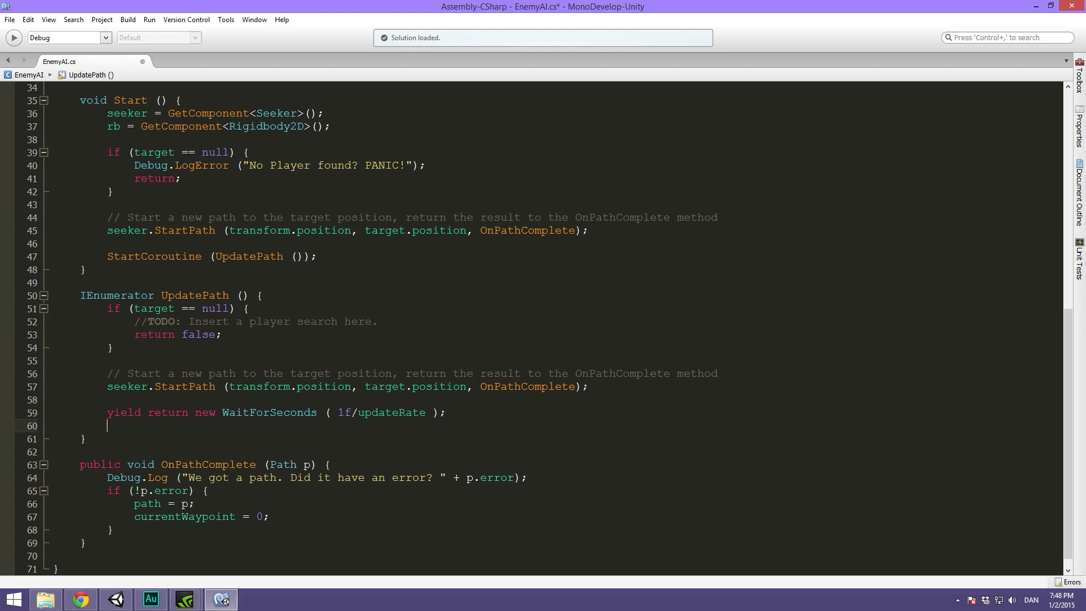
type("Start")
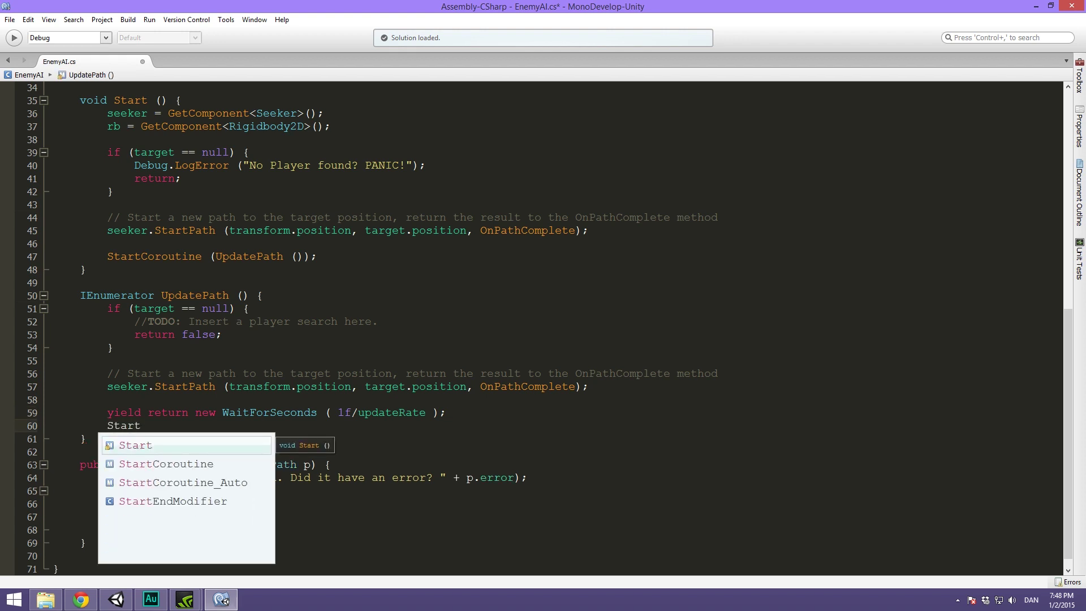
type("Cor")
key("Return")
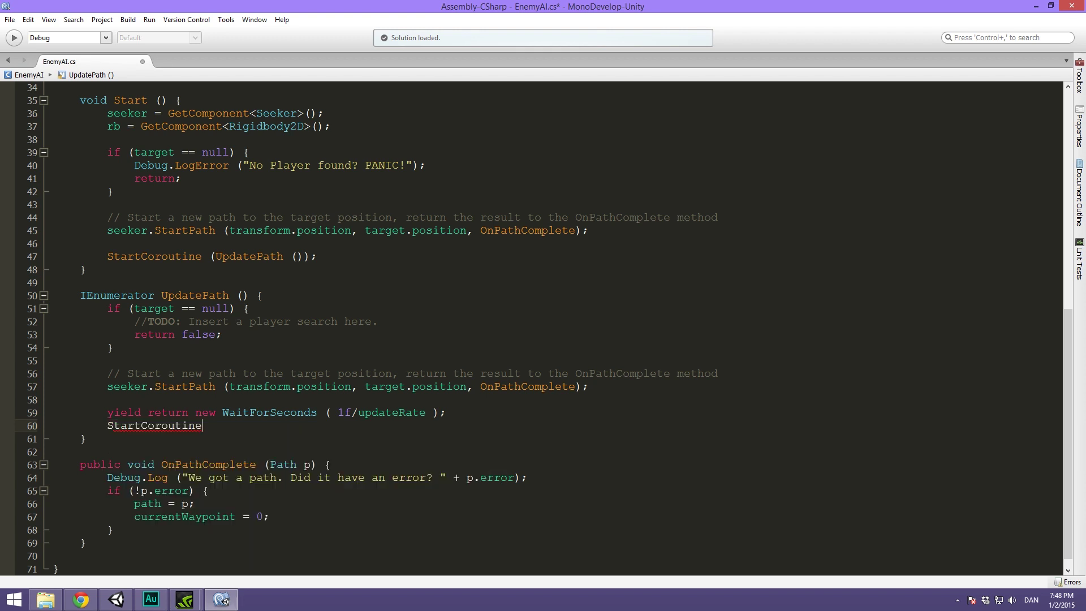
type("(")
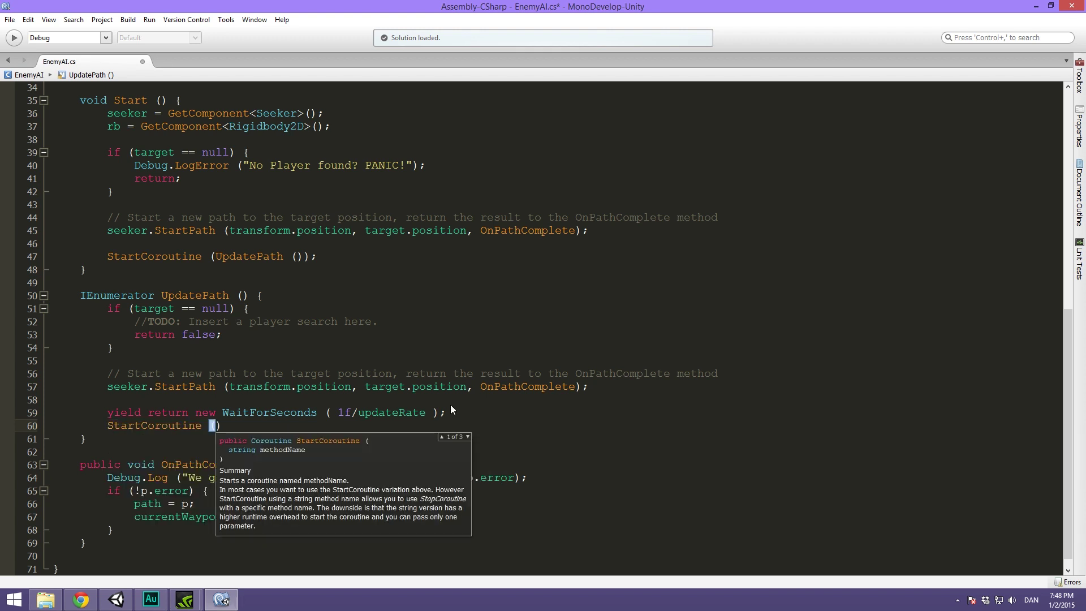
type("UpdateP")
key("Return")
type("()")
type(");")
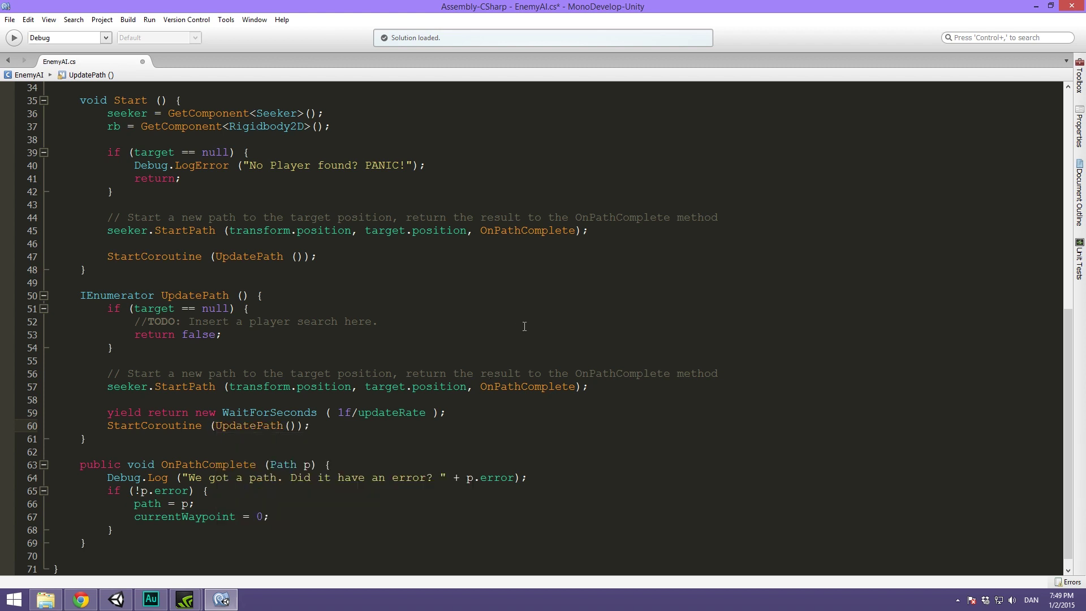
scroll(246, 380, "down", 1)
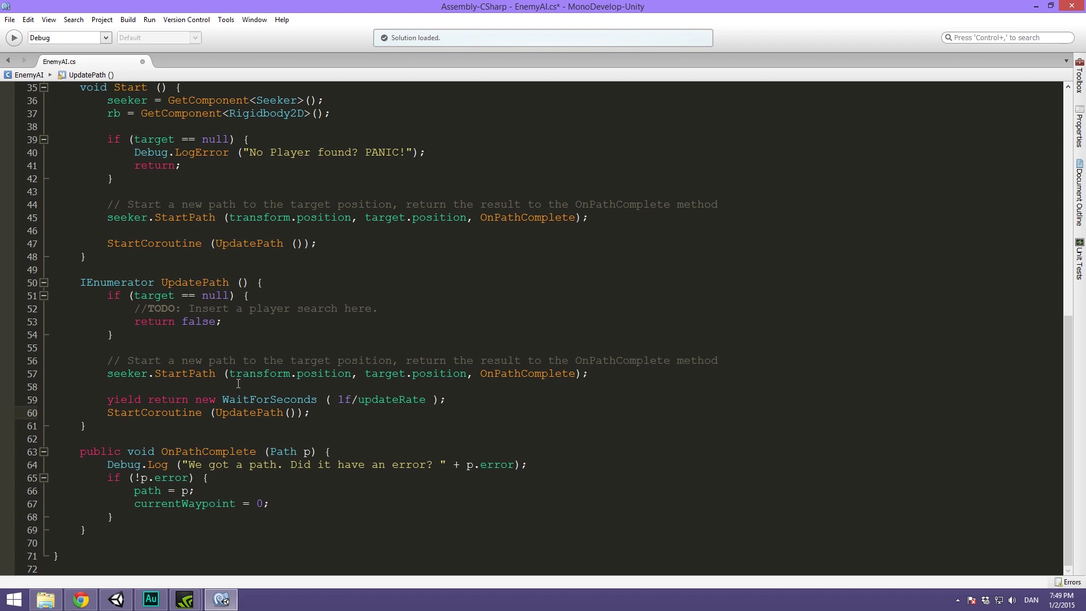
Fold Start, UpdatePath and OnPathComplete, leaving the caret after OnPathComplete
left_click(106, 422)
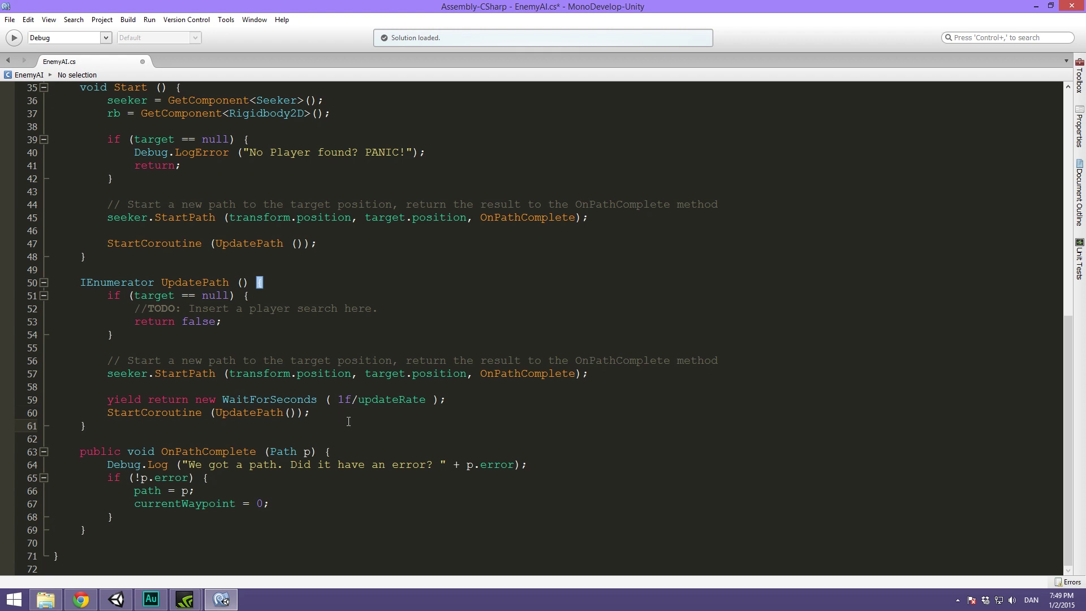
scroll(256, 420, "up", 5)
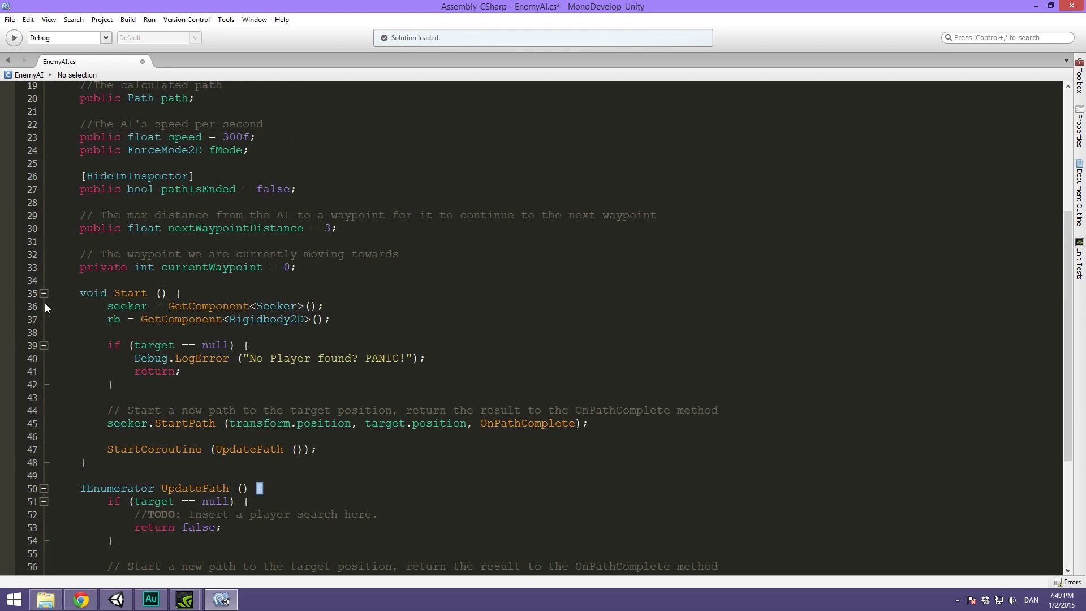
scroll(129, 307, "up", 5)
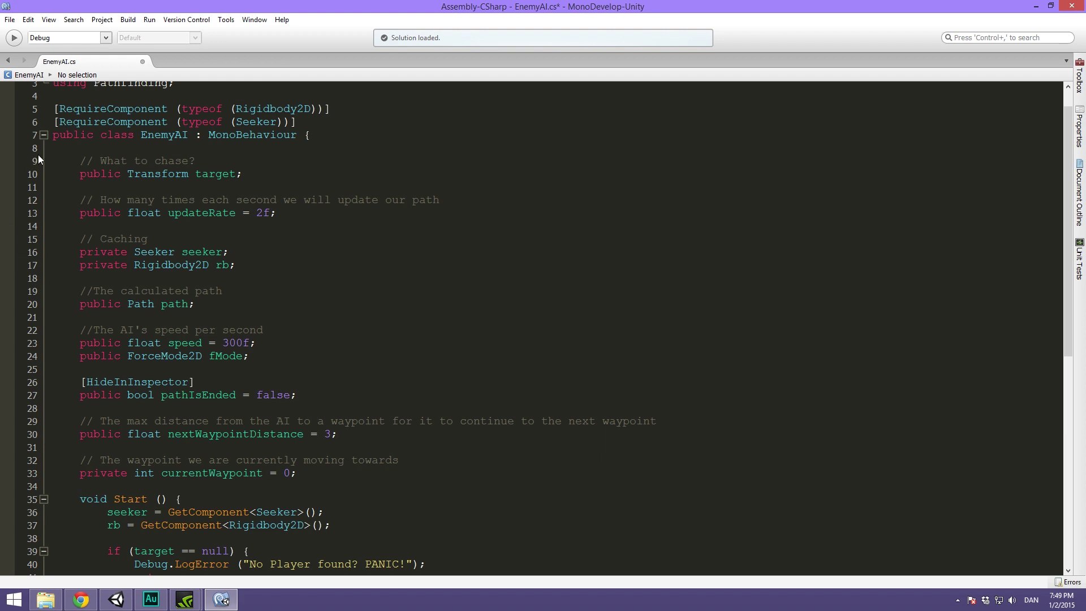
scroll(160, 339, "down", 6)
scroll(161, 340, "down", 1)
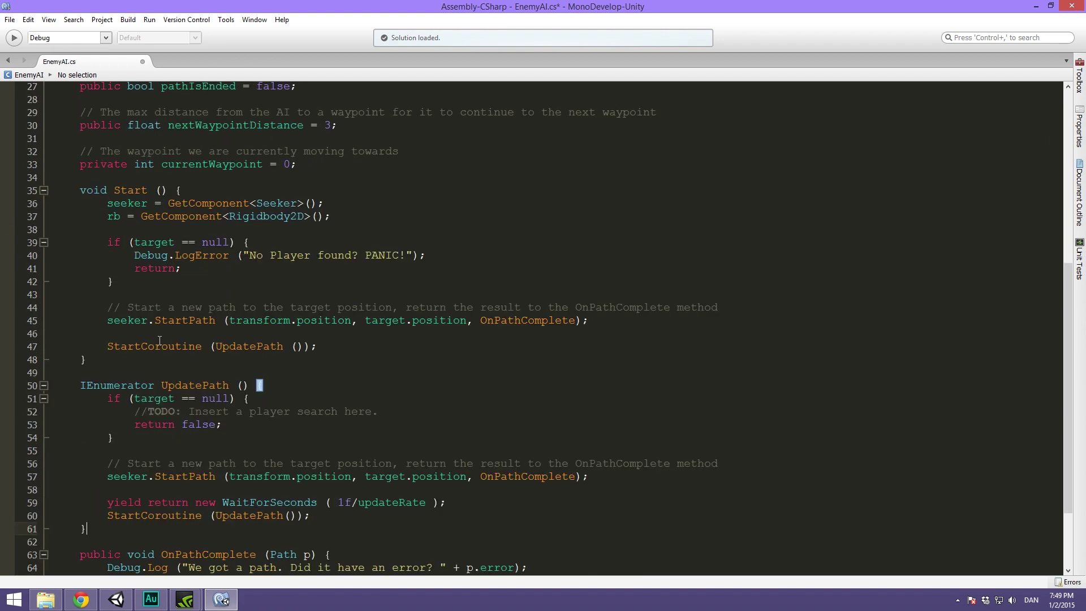
left_click(160, 342)
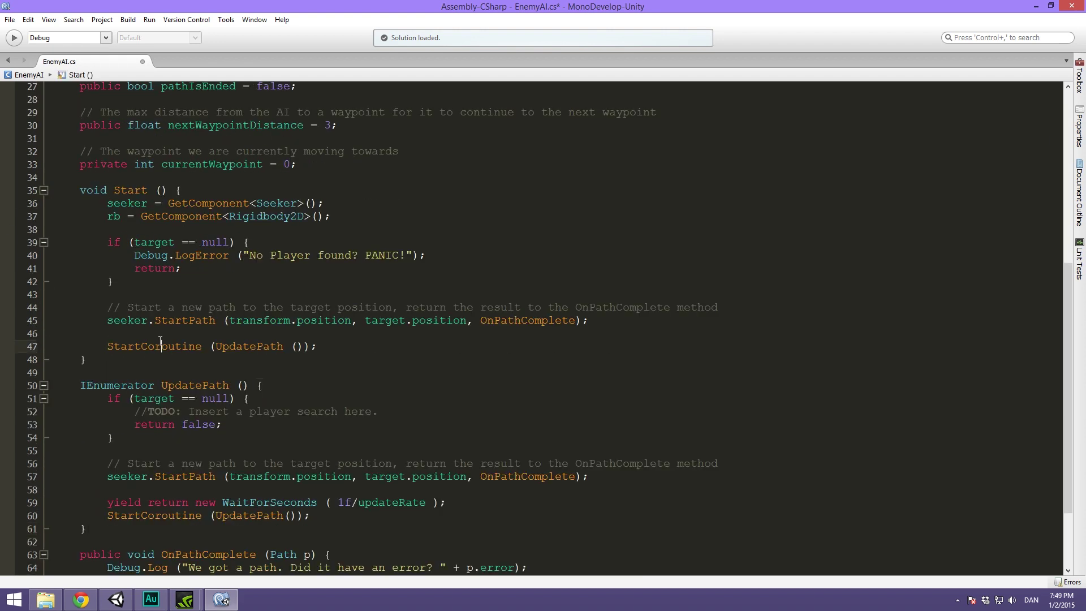
left_click(43, 190)
left_click(44, 283)
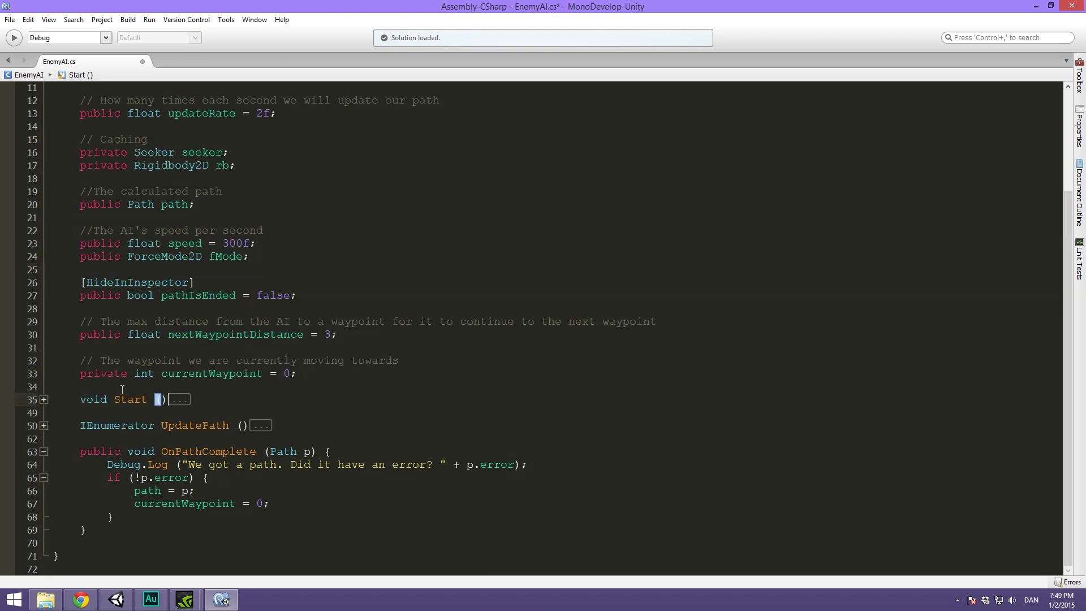
left_click(43, 452)
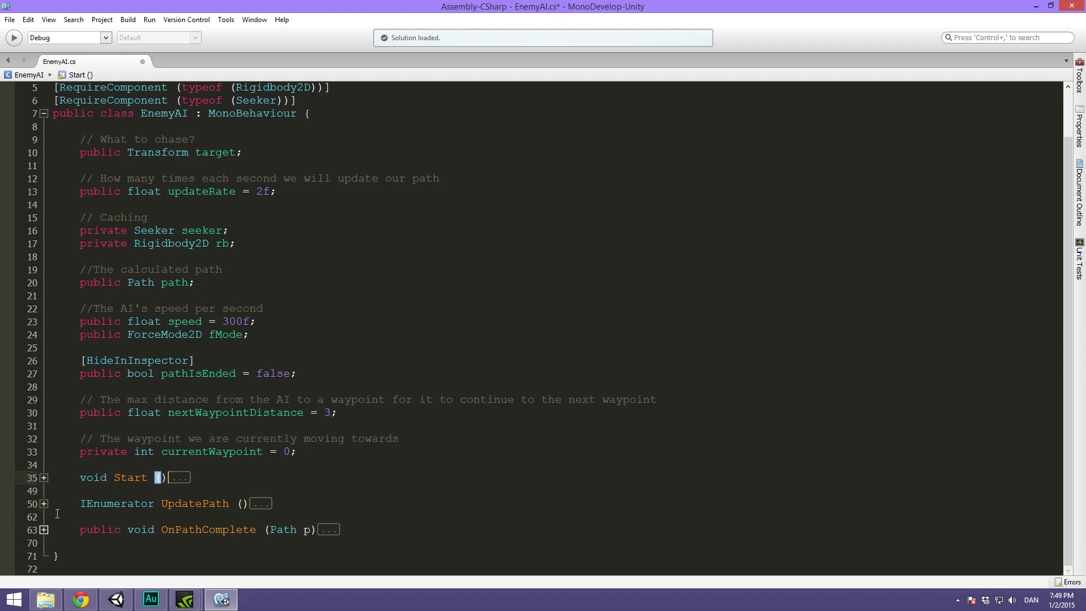
left_click(447, 515)
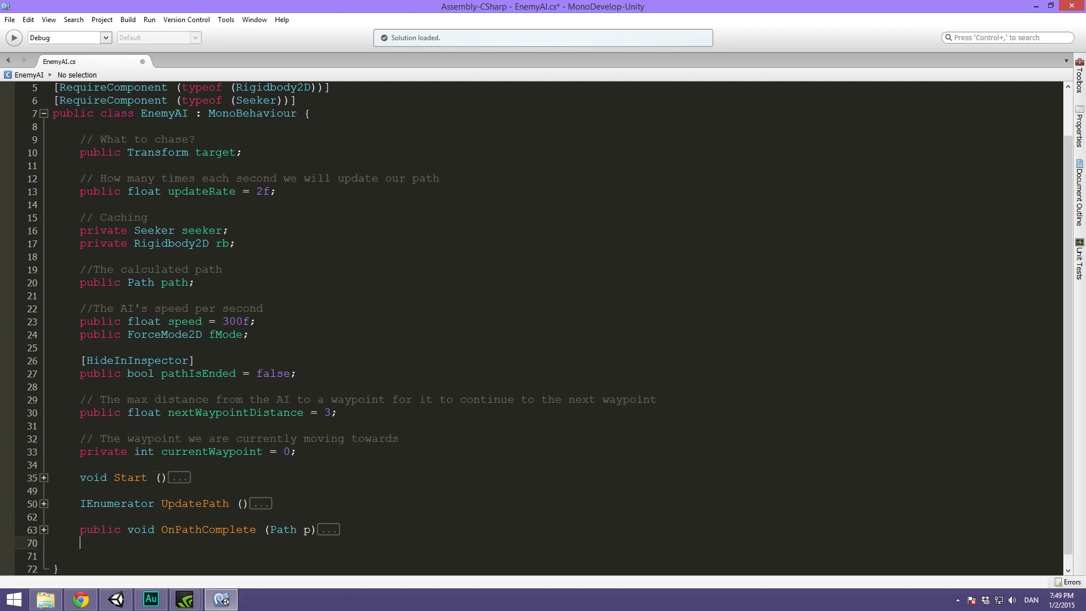
Declare void FixedUpdate () { below OnPathComplete with an empty body line
key("Return")
key("Return")
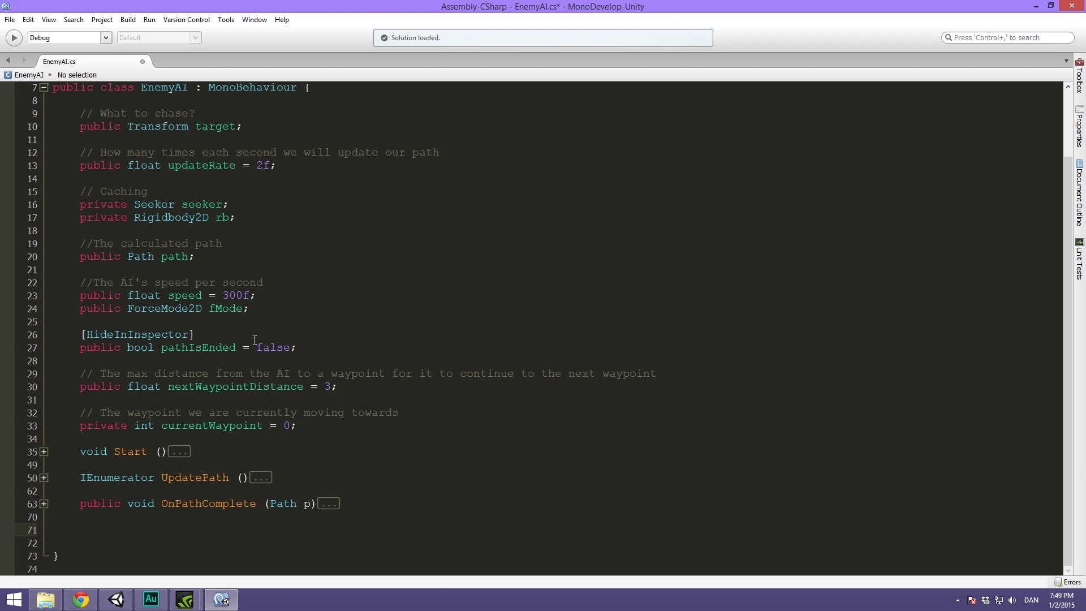
type("void F")
type("ixedUpdate ()")
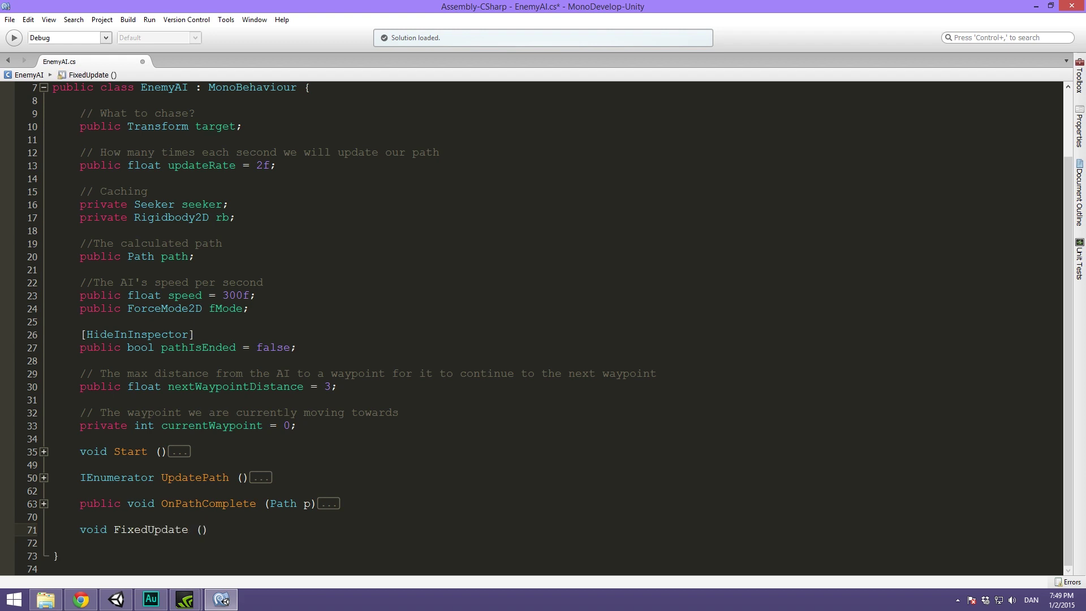
type(" {")
key("Return")
scroll(261, 315, "down", 1)
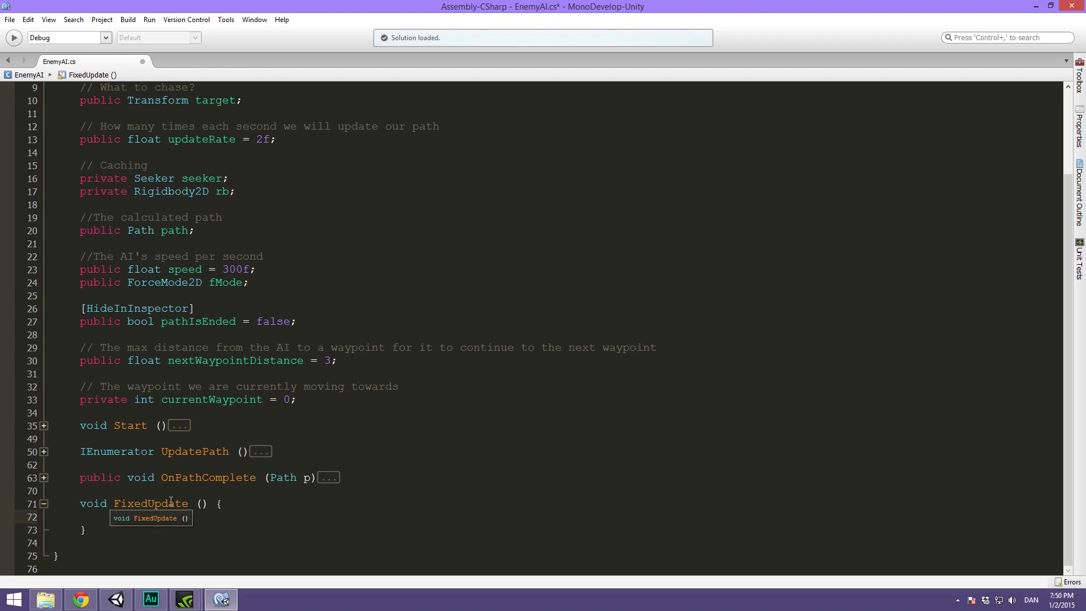
key("Return")
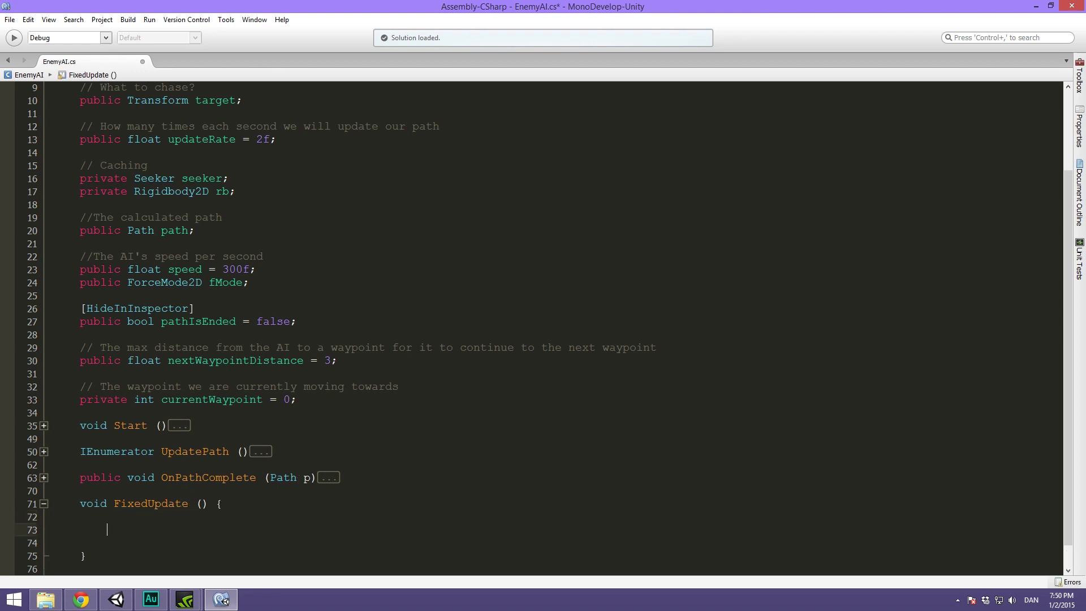
type("target")
key("Escape")
key("BackSpace")
key("BackSpace")
key("BackSpace")
key("BackSpace")
key("BackSpace")
key("BackSpace")
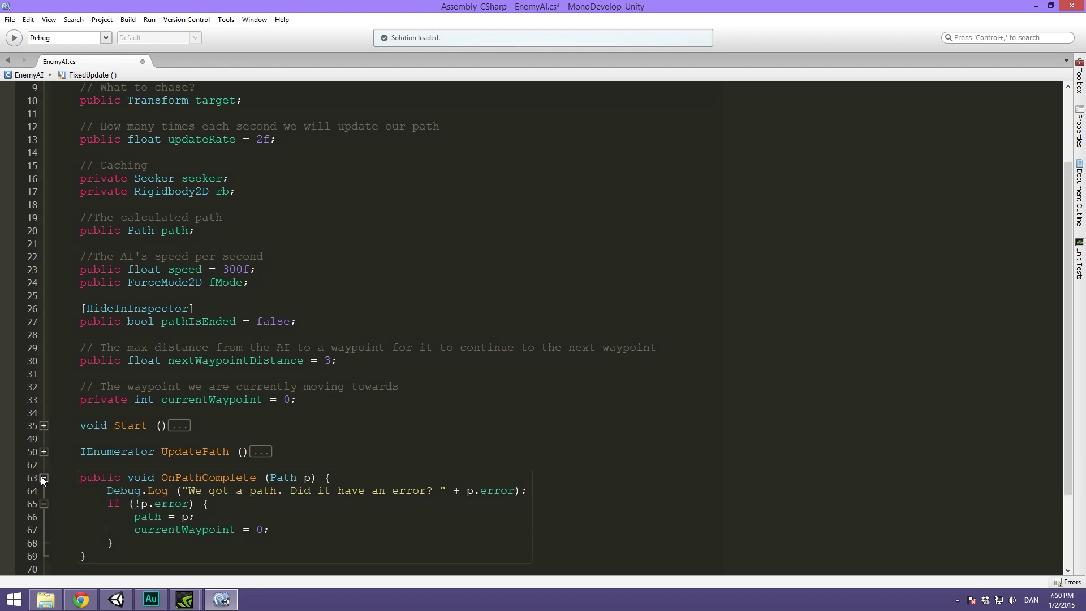
Copy UpdatePath's if (target == null) block and paste it into FixedUpdate
left_click(44, 451)
scroll(340, 424, "down", 1)
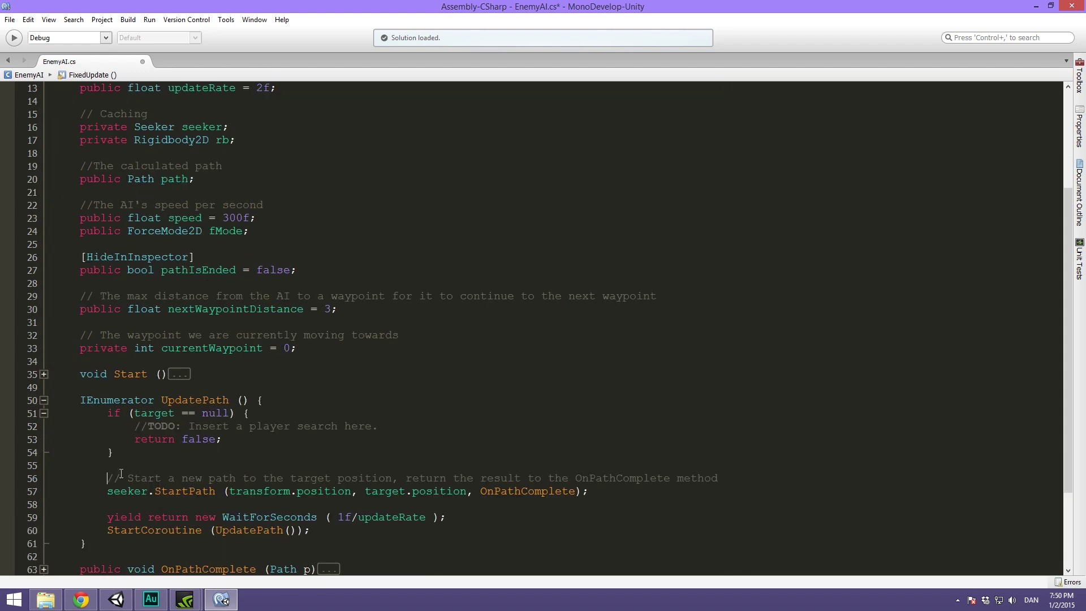
left_click_drag(118, 452, 72, 411)
key("ctrl+c")
left_click(43, 413)
scroll(340, 424, "down", 3)
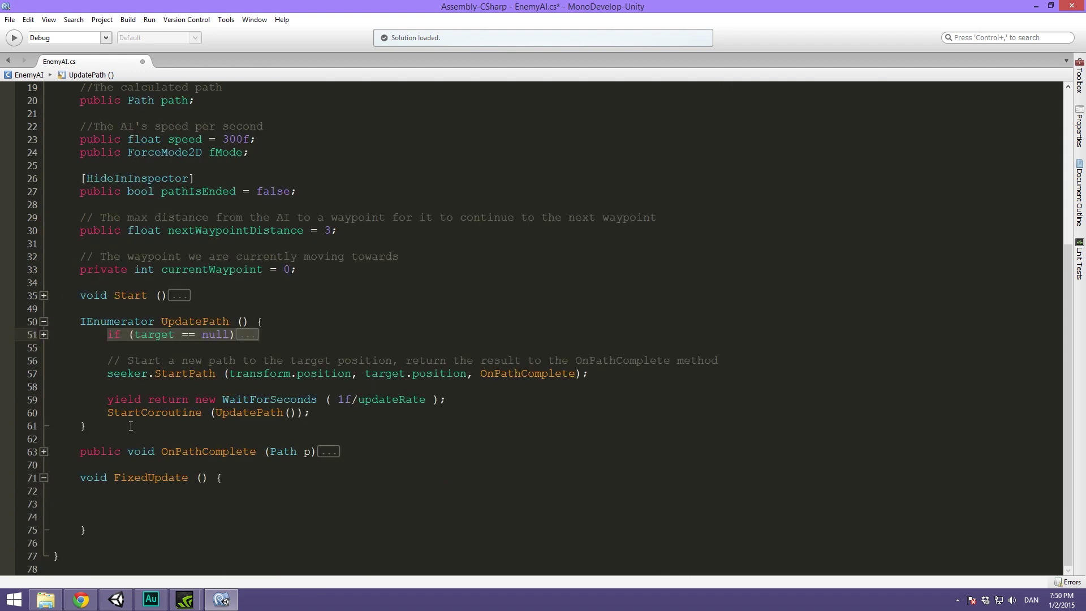
left_click(152, 504)
key("ctrl+v")
scroll(152, 531, "down", 1)
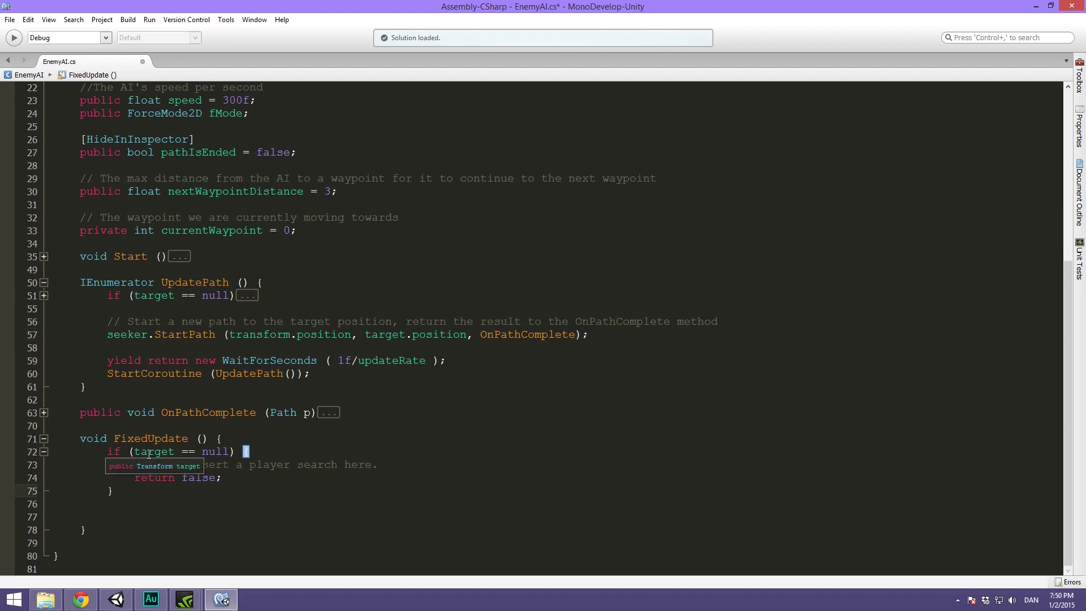
Add the comment //TODO: Always look at player? below the pasted check
key("Return")
key("Return")
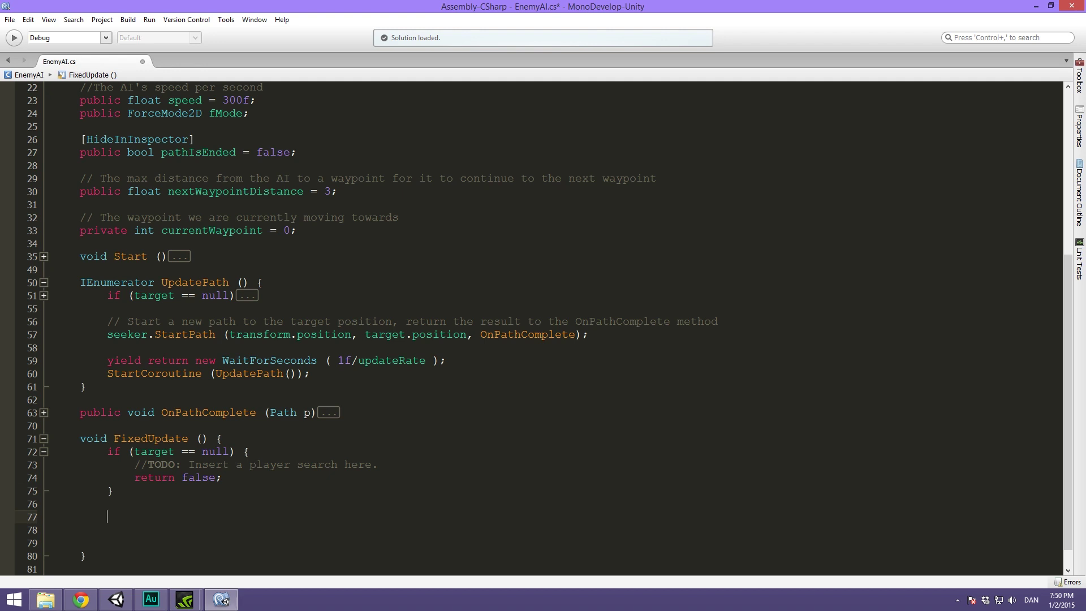
type("//TODO:")
type(" Always p")
key("BackSpace")
type("look at player?")
key("Return")
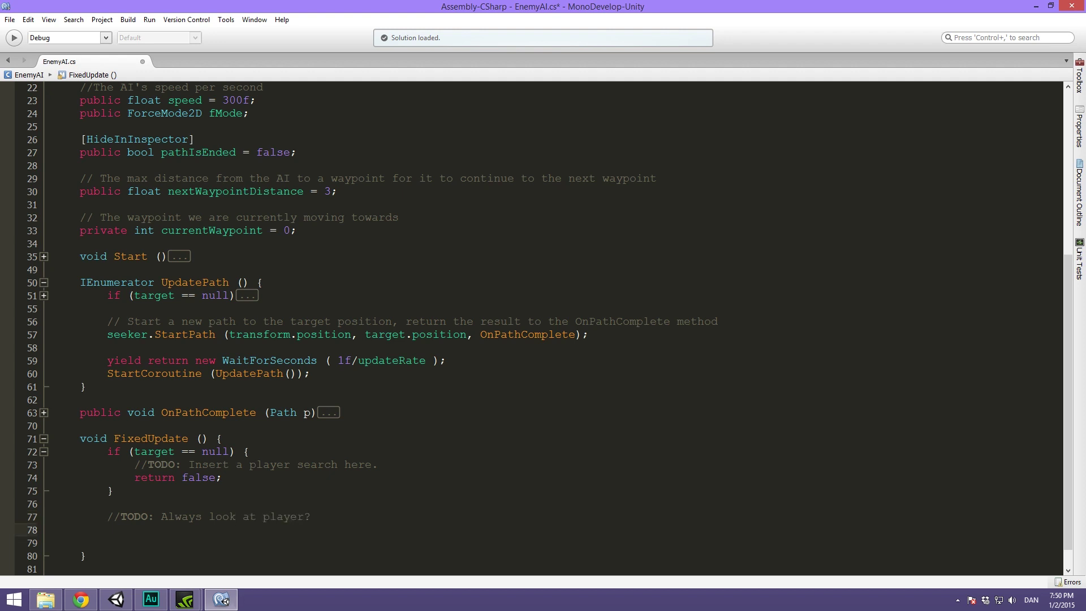
left_click(47, 600)
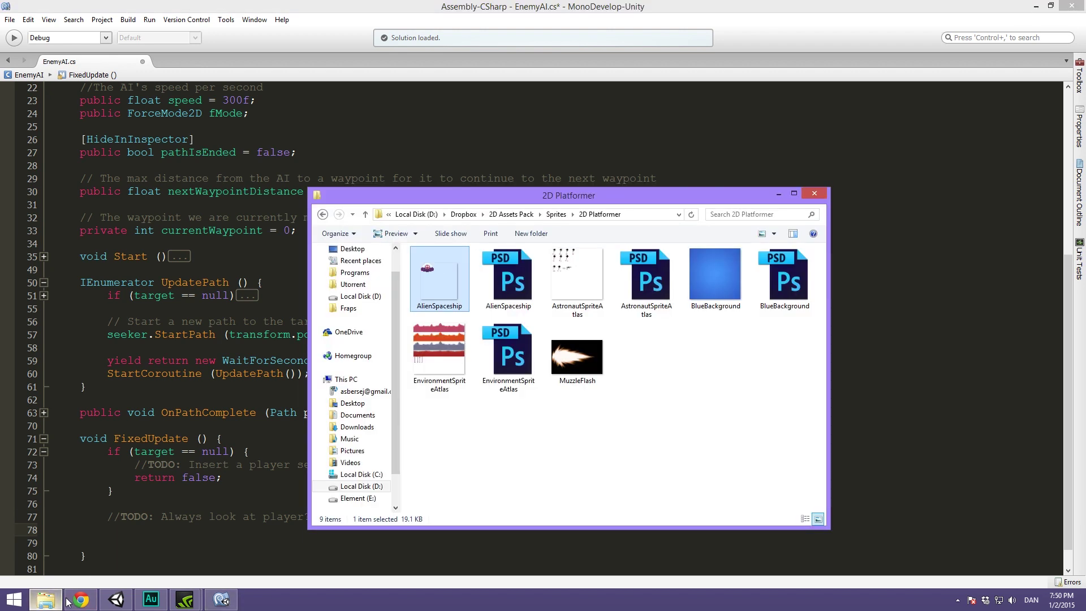
double_click(420, 283)
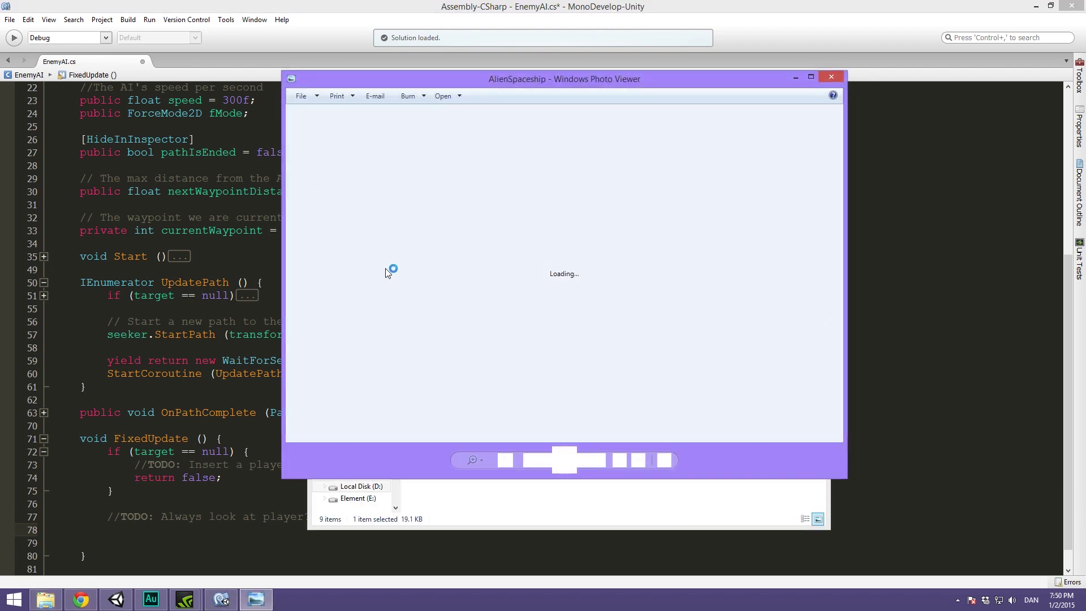
scroll(526, 238, "up", 1)
scroll(526, 237, "up", 1)
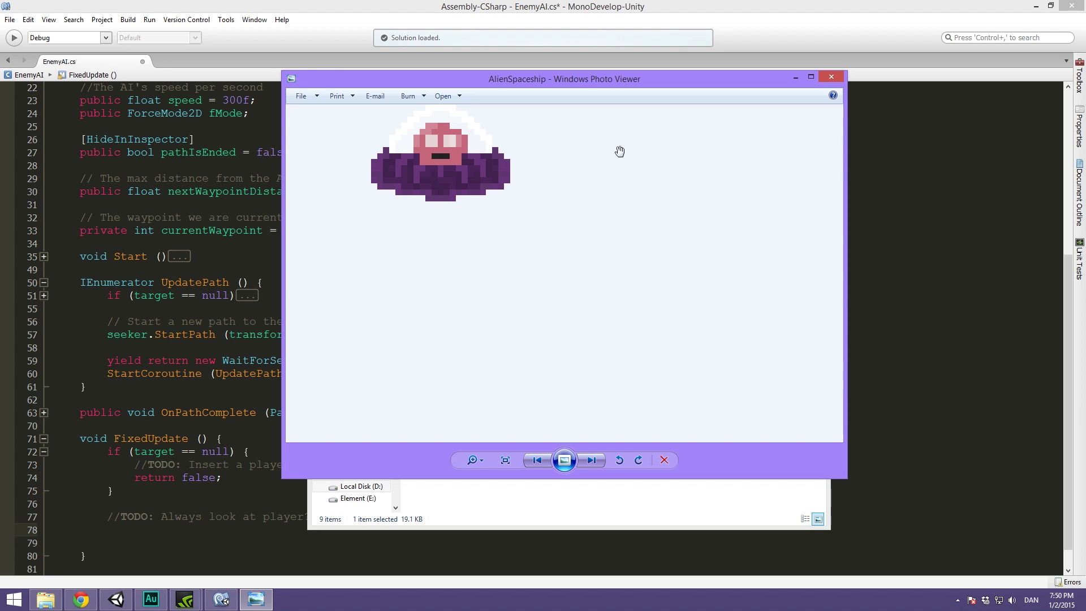
left_click(830, 83)
Add 'if (path == null) return;' below the comment in FixedUpdate, leaving a new line after it
left_click(674, 409)
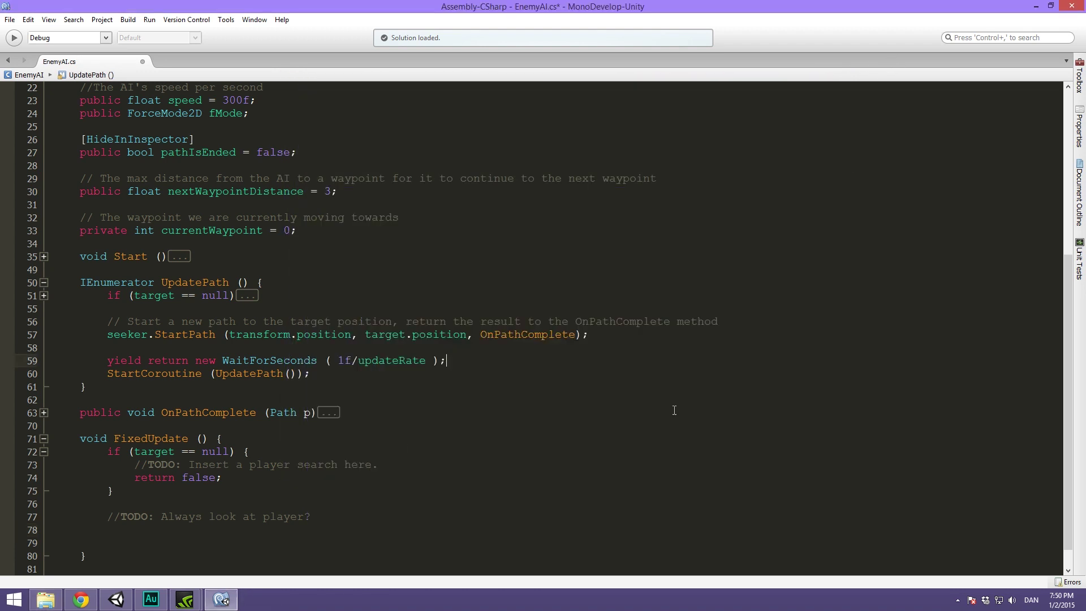
left_click(178, 528)
key("Down")
type("if (pa")
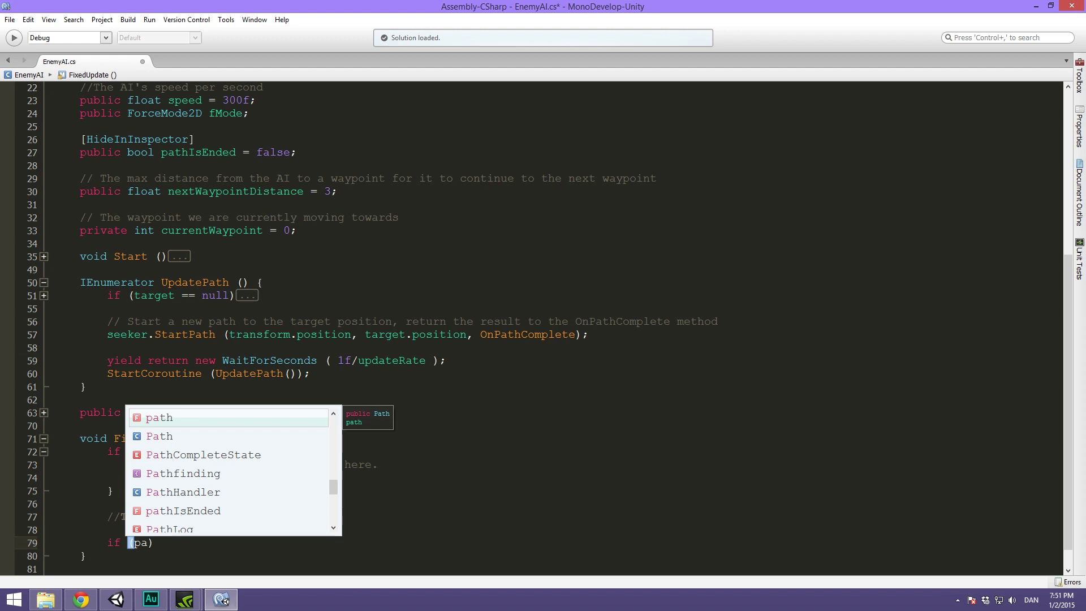
type("th == null")
key("Escape")
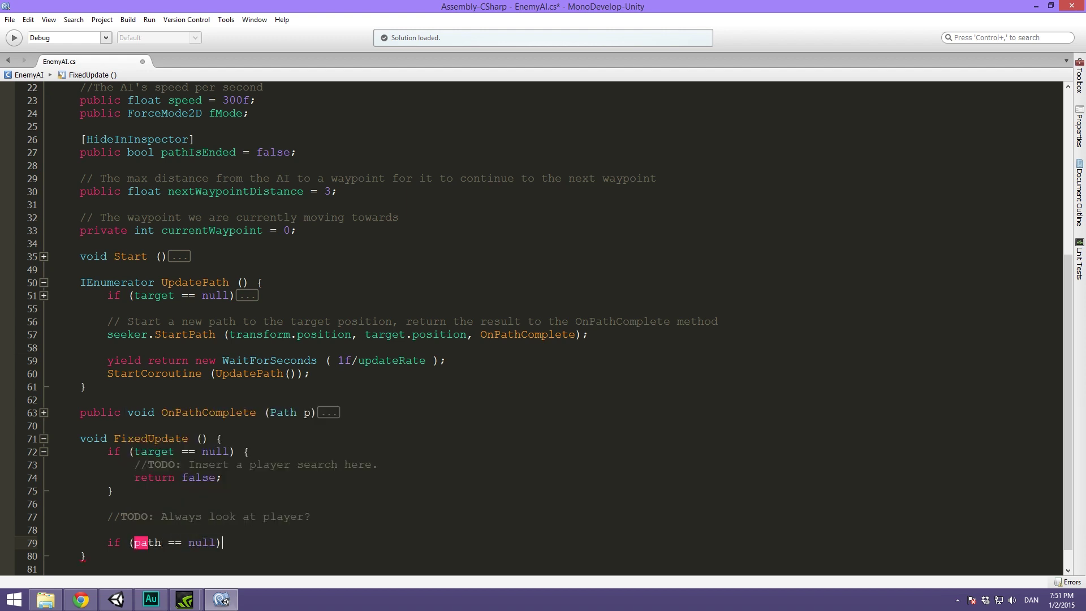
key("End")
key("Return")
type("return;")
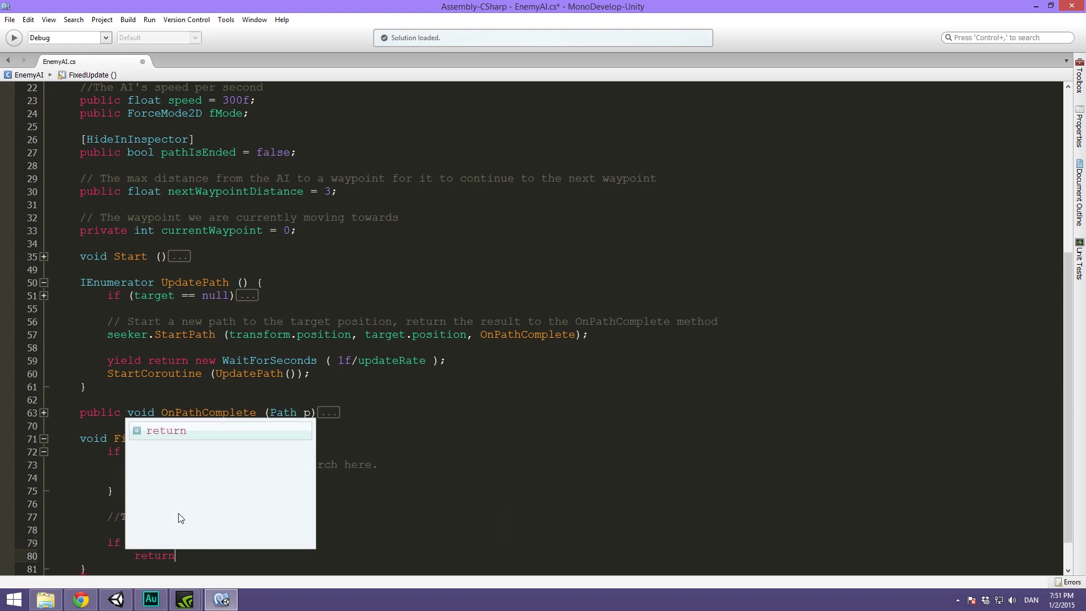
key("Return")
key("Return")
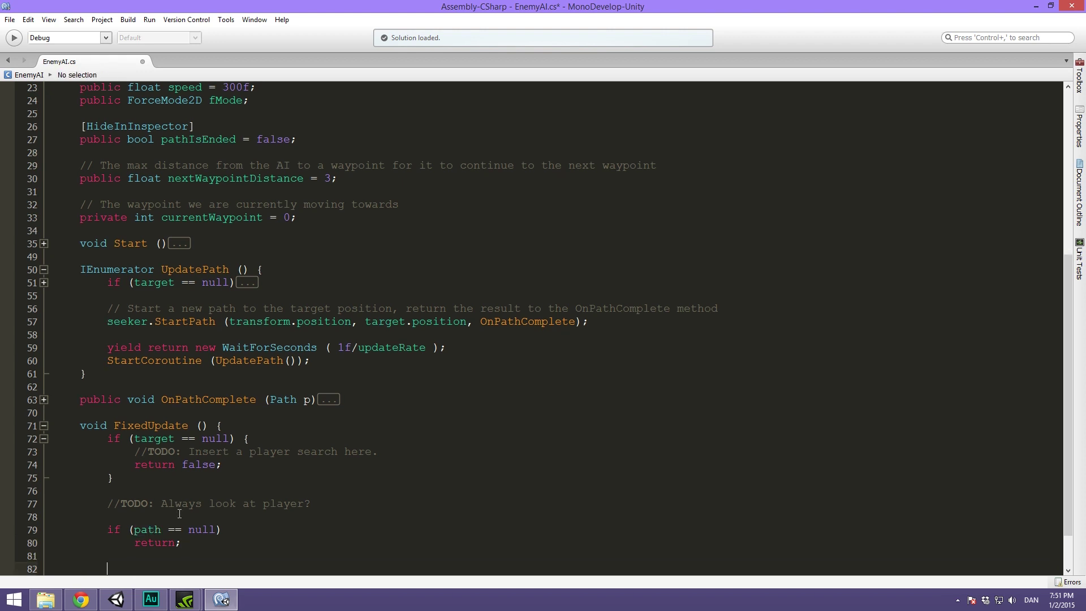
scroll(180, 514, "down", 2)
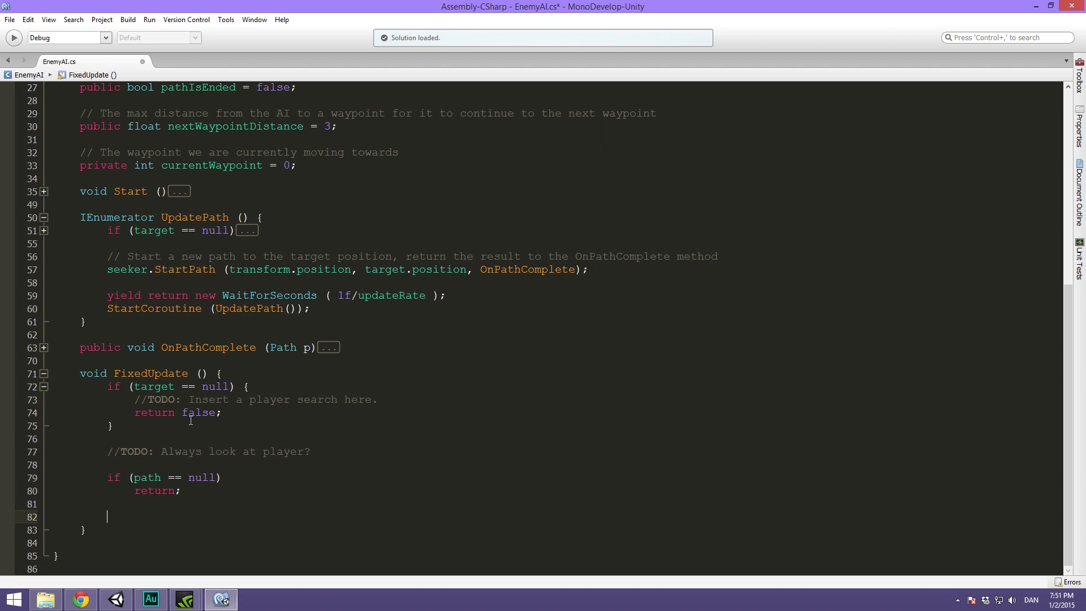
type("if (current")
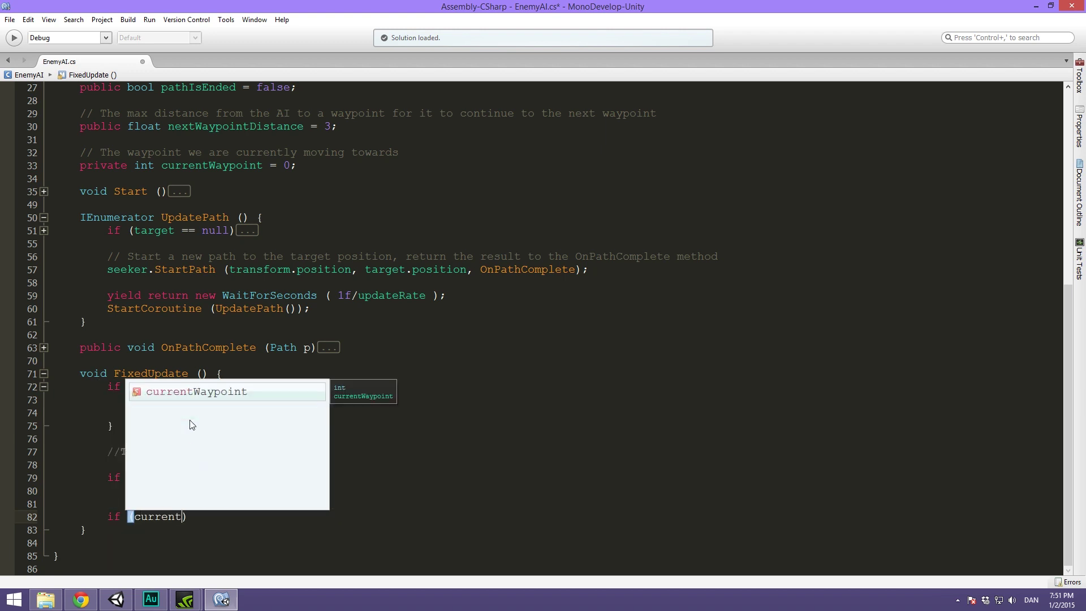
type("Wa")
Write the condition 'if (currentWaypoint >= path.vectorPath.Count)' and open its code block
key("Tab")
type("<")
key("BackSpace")
type(">= ")
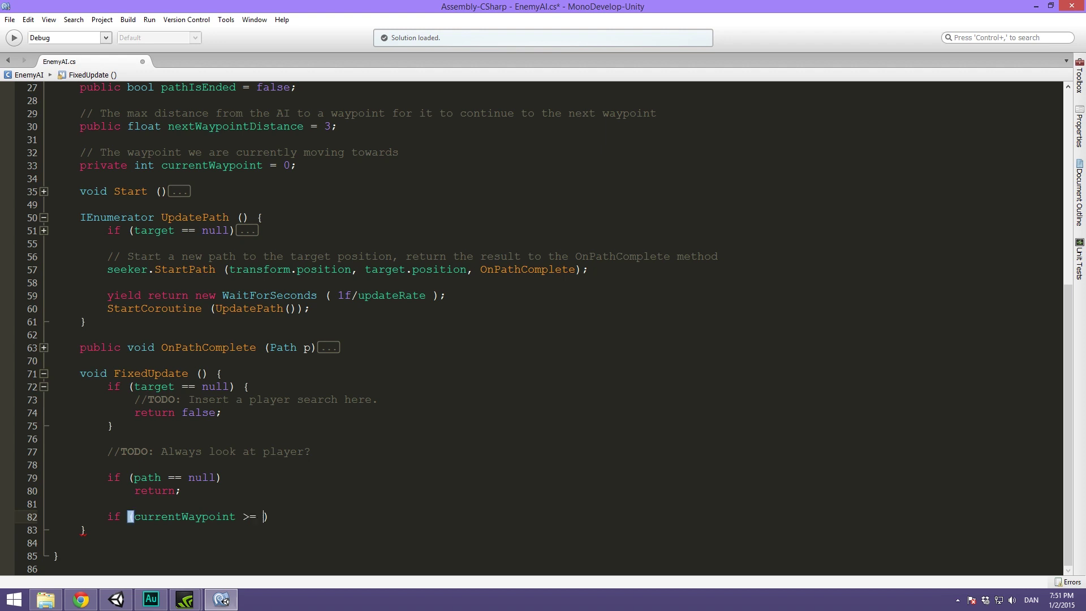
type("path.vec")
key("Tab")
type(".co")
key("Tab")
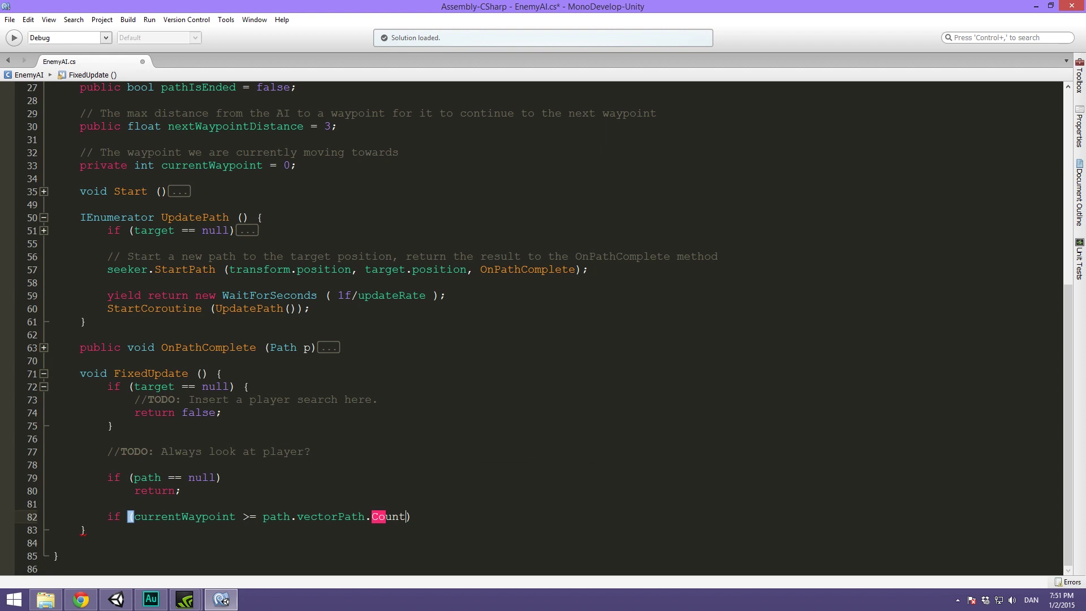
type(") ")
type("{")
key("Return")
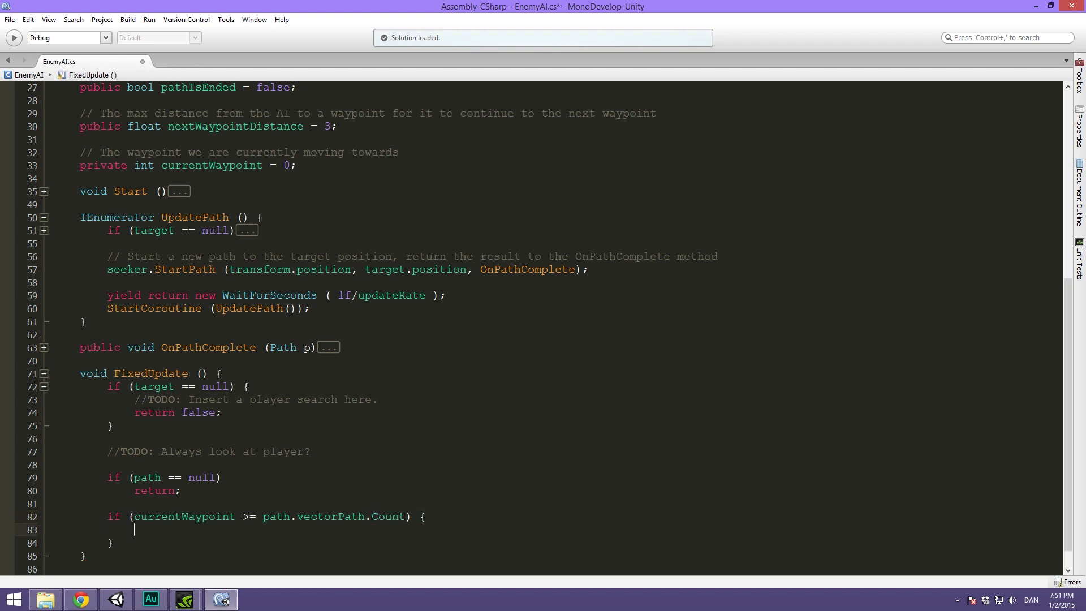
type("if (pathI")
Inside the block, add 'if (pathIsEnded) return;' followed by a blank line
key("Tab")
key("Return")
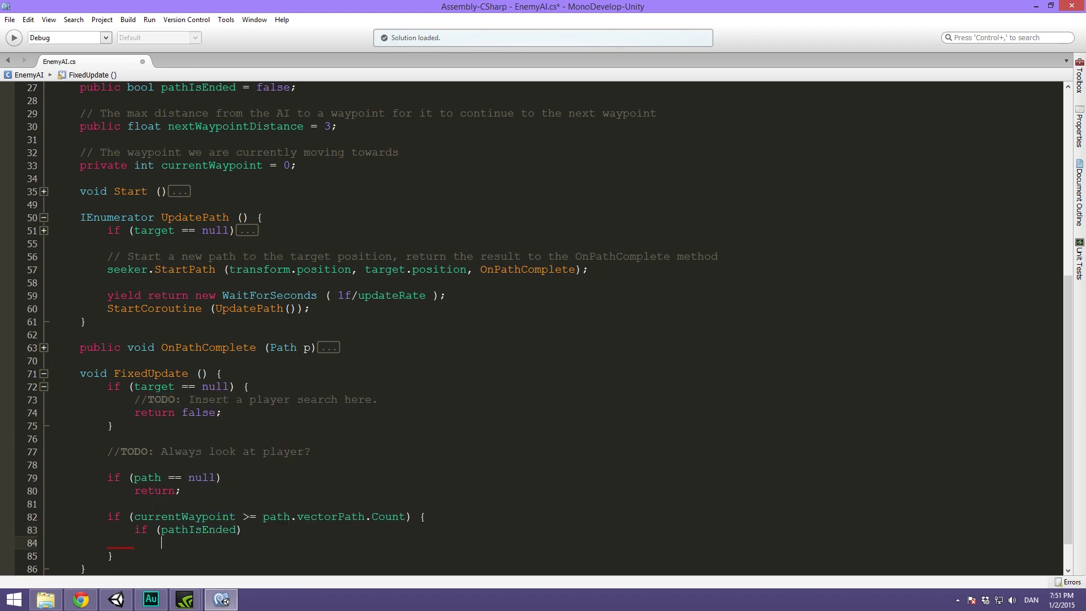
type("reutn")
key("BackSpace")
key("BackSpace")
key("BackSpace")
type("turn;")
key("Return")
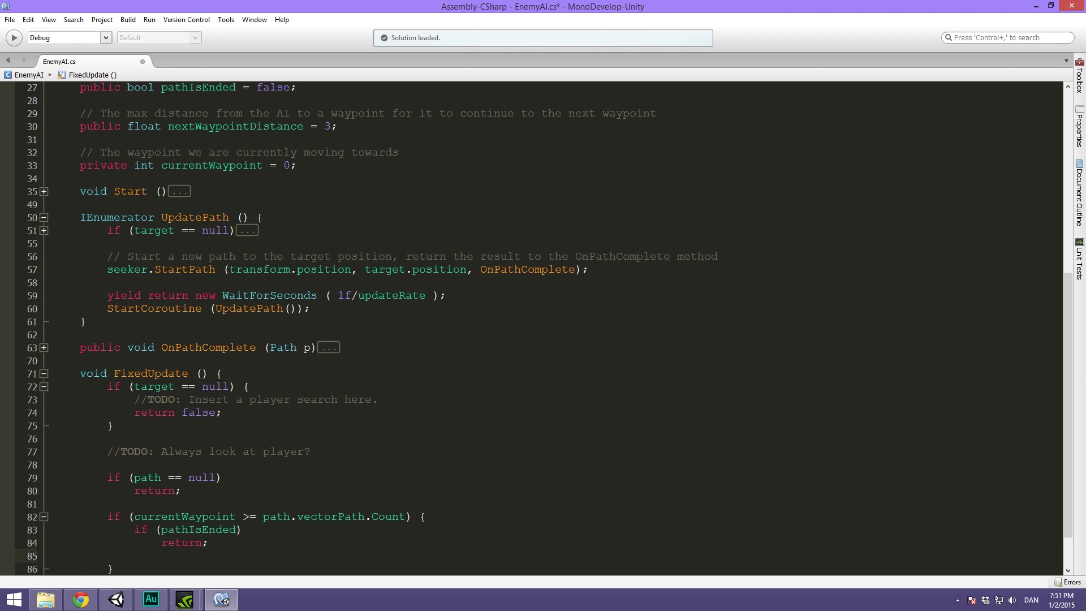
key("Return")
type("Debug")
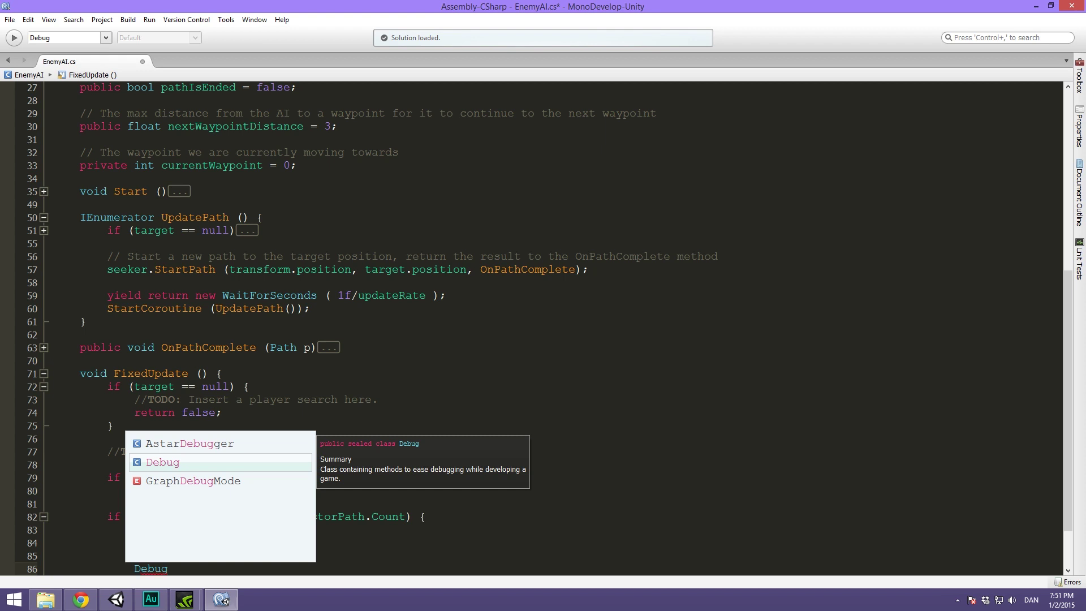
type(".Log")
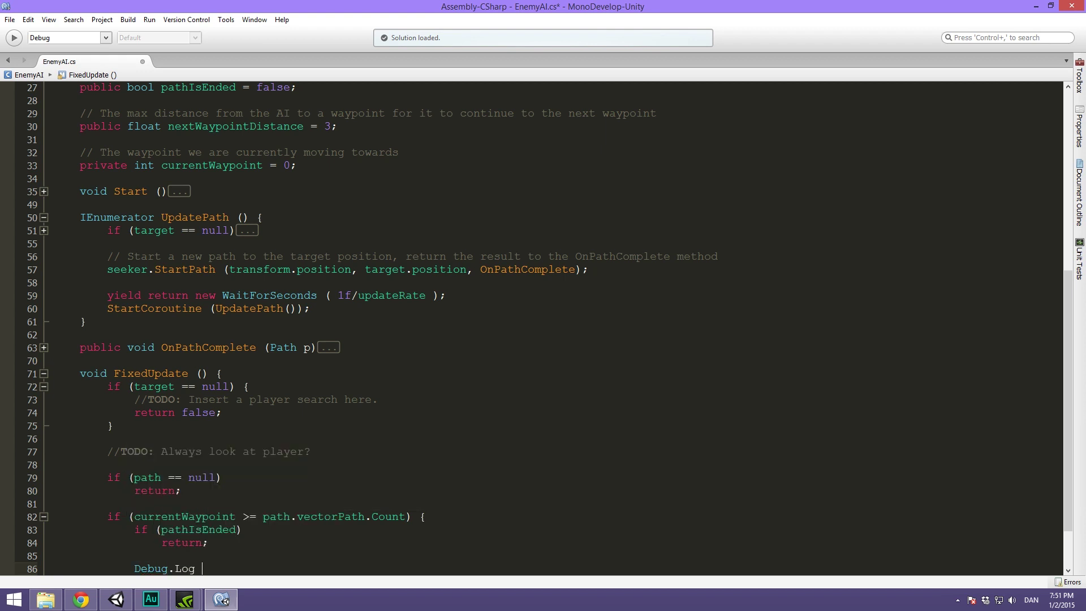
type(" (\"End of path ")
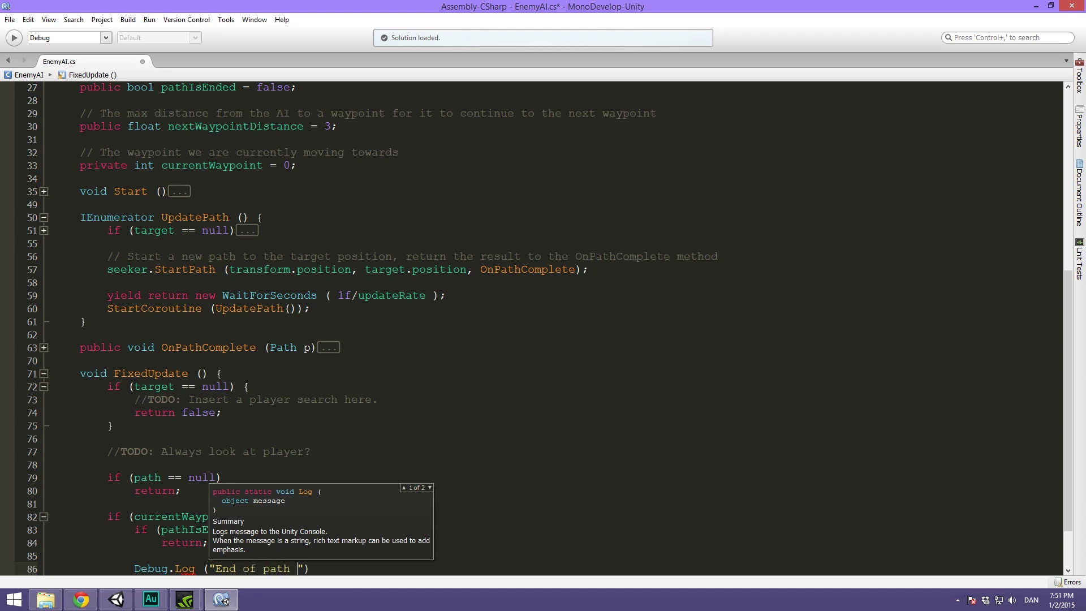
type("Reached")
Add Debug.Log("End of path reached."), 'pathIsEnded = true;' and a line for the final return
key("BackSpace")
key("BackSpace")
key("BackSpace")
key("BackSpace")
key("BackSpace")
type("reached")
type(".")
key("Right")
key("Right")
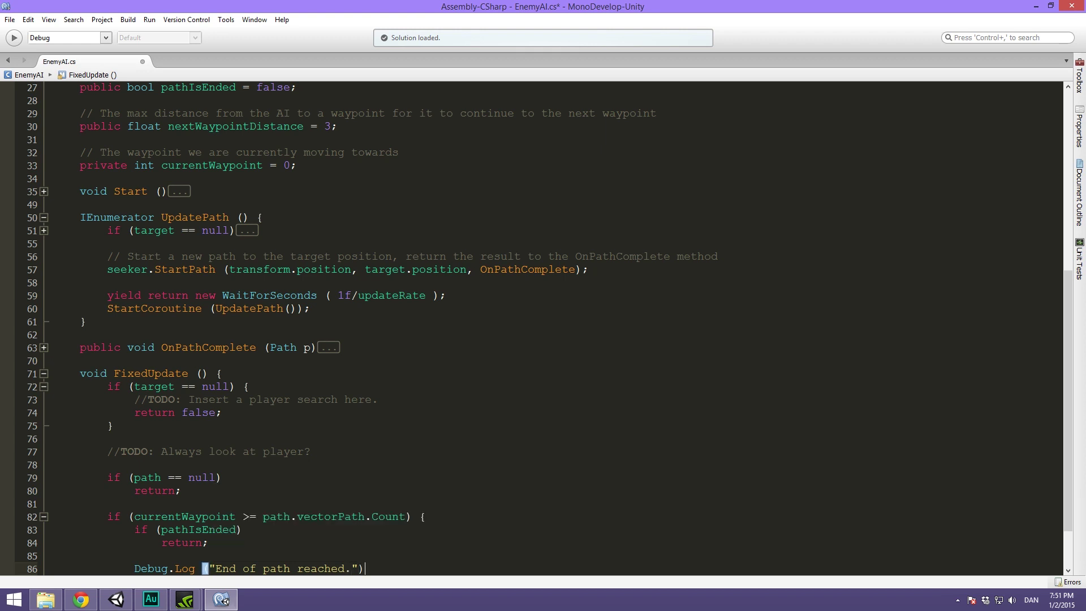
type(";")
key("Return")
scroll(65, 273, "down", 2)
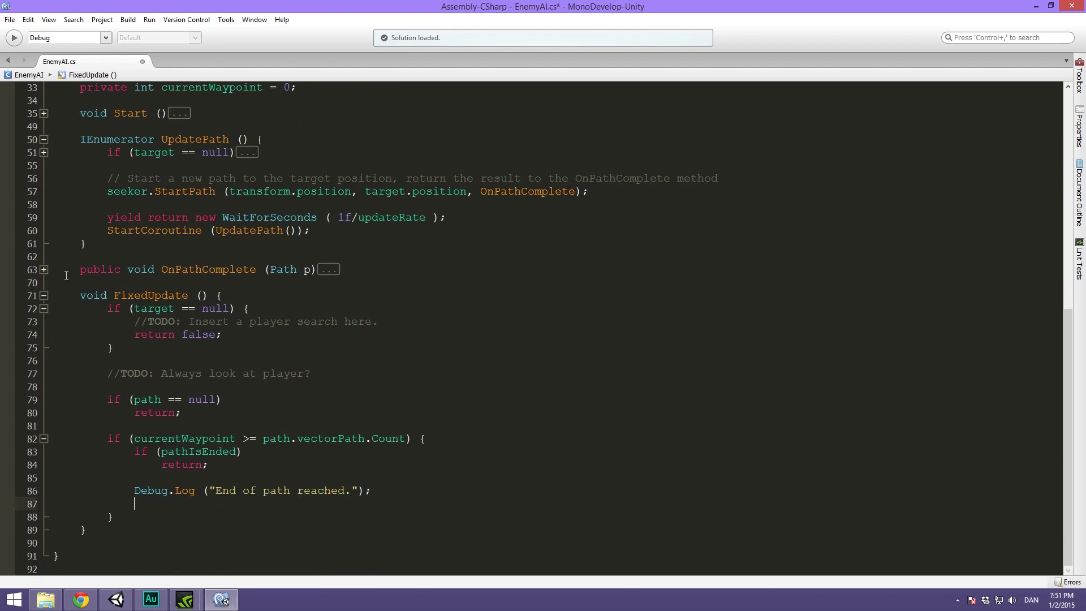
type("pathIs")
key("Tab")
type("= tr")
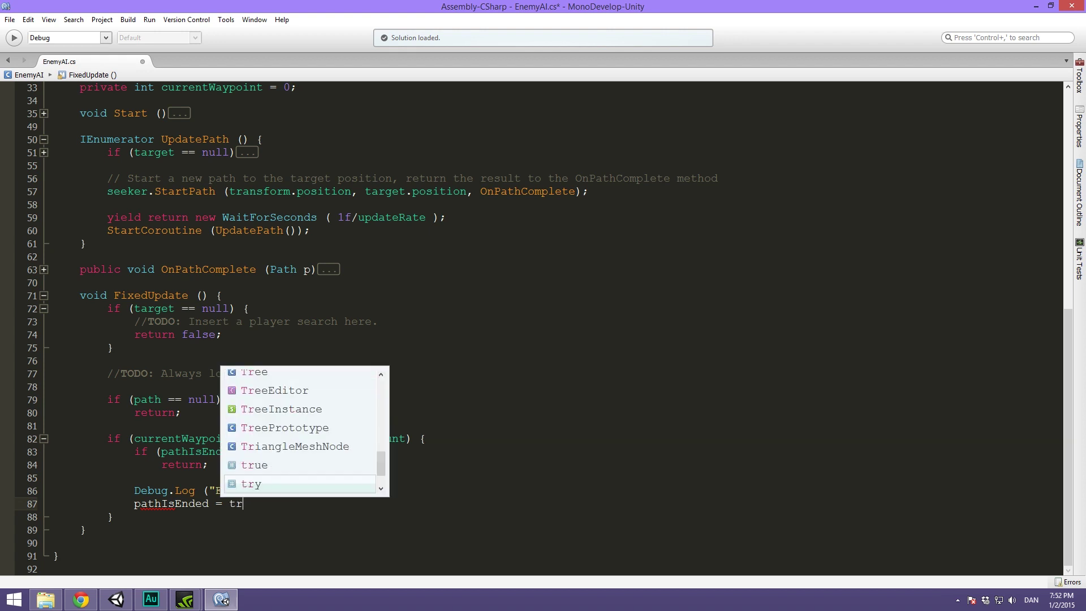
type("ue;")
key("Return")
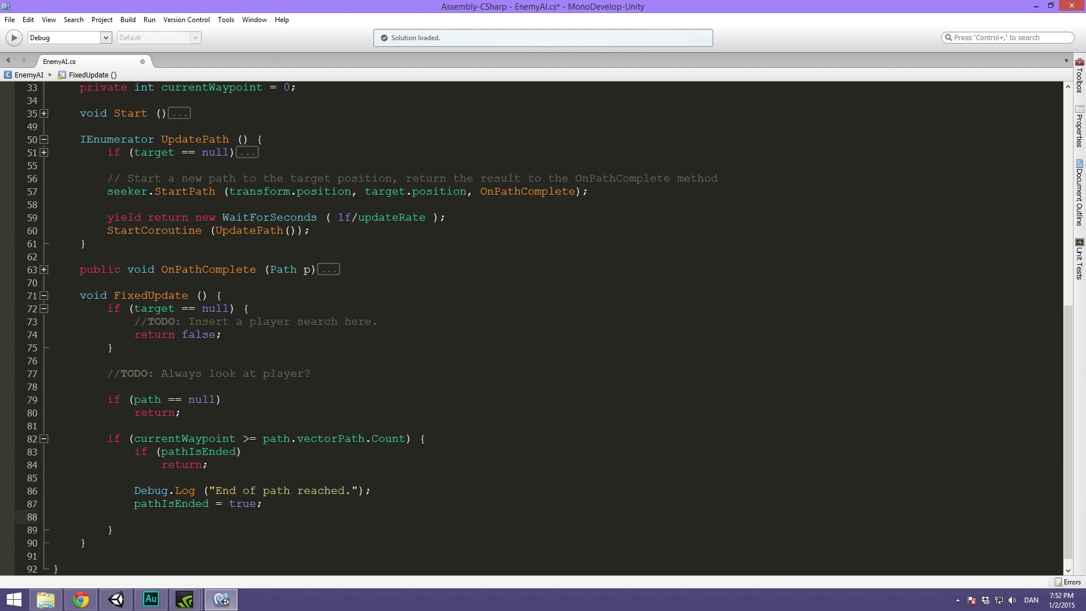
type("return;")
scroll(83, 366, "down", 1)
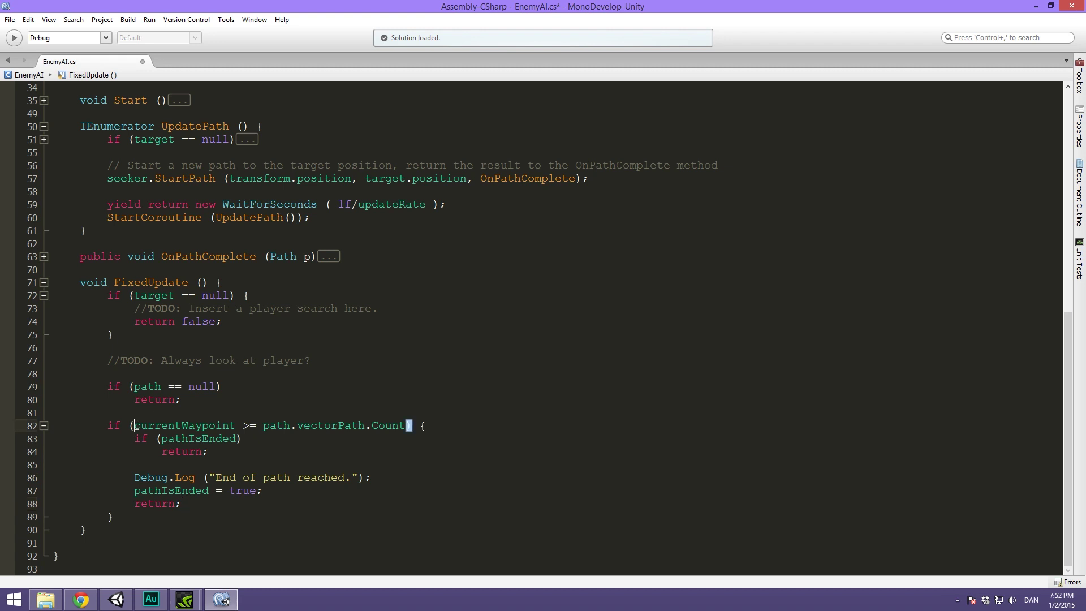
left_click_drag(135, 425, 410, 421)
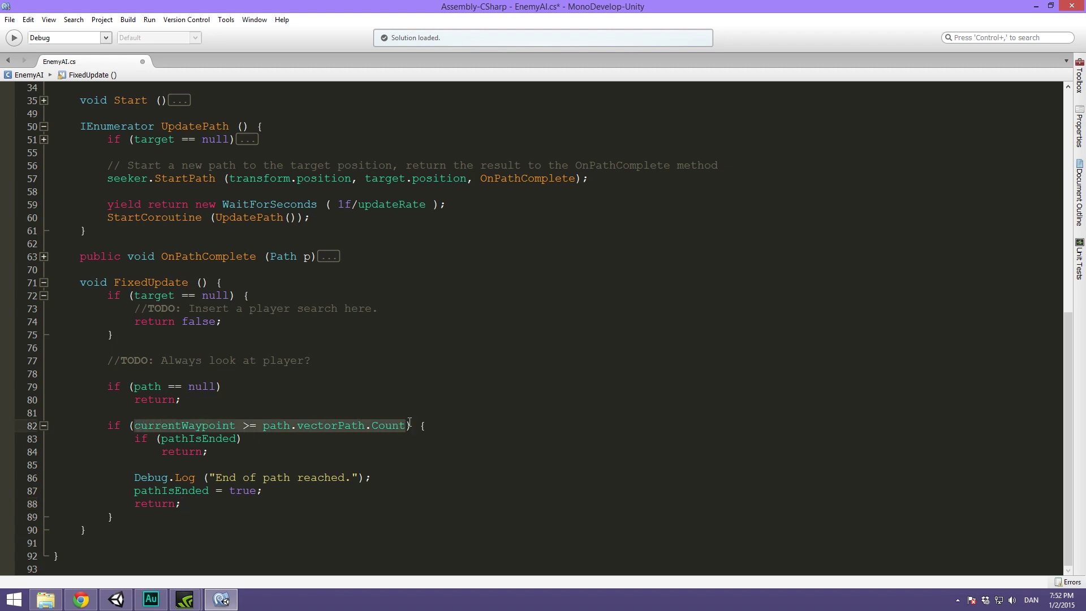
left_click(270, 426)
left_click_drag(259, 424, 343, 425)
left_click(275, 425)
double_click(275, 426)
double_click(329, 425)
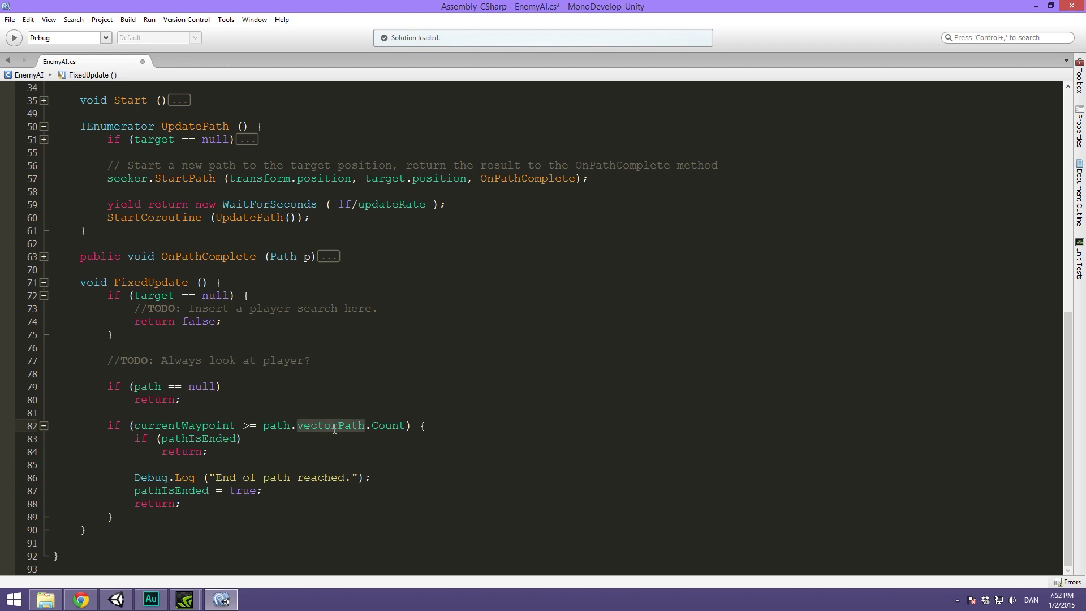
left_click_drag(370, 425, 397, 428)
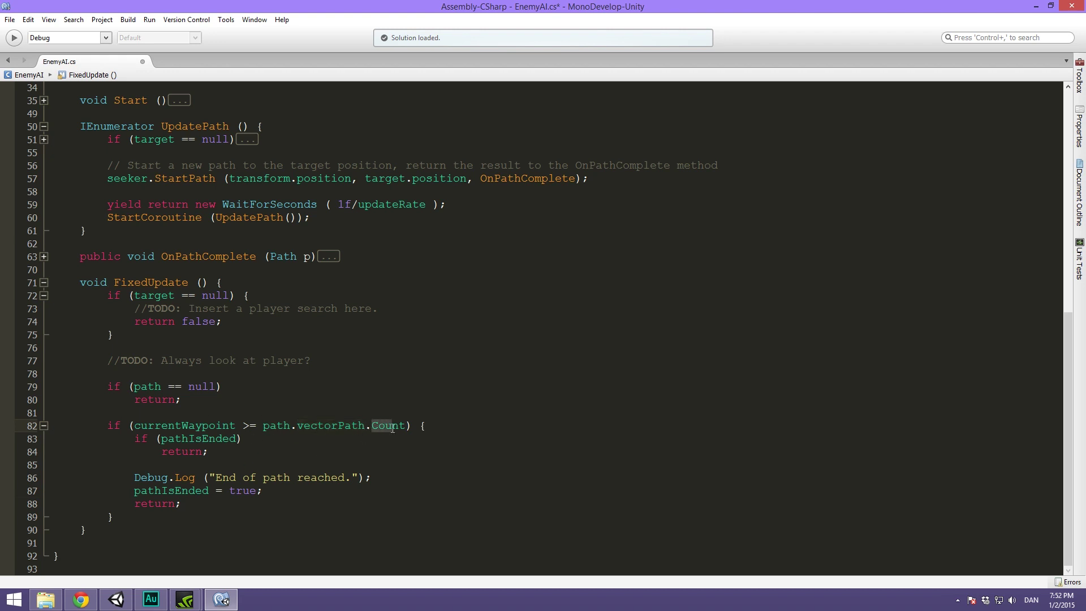
double_click(152, 426)
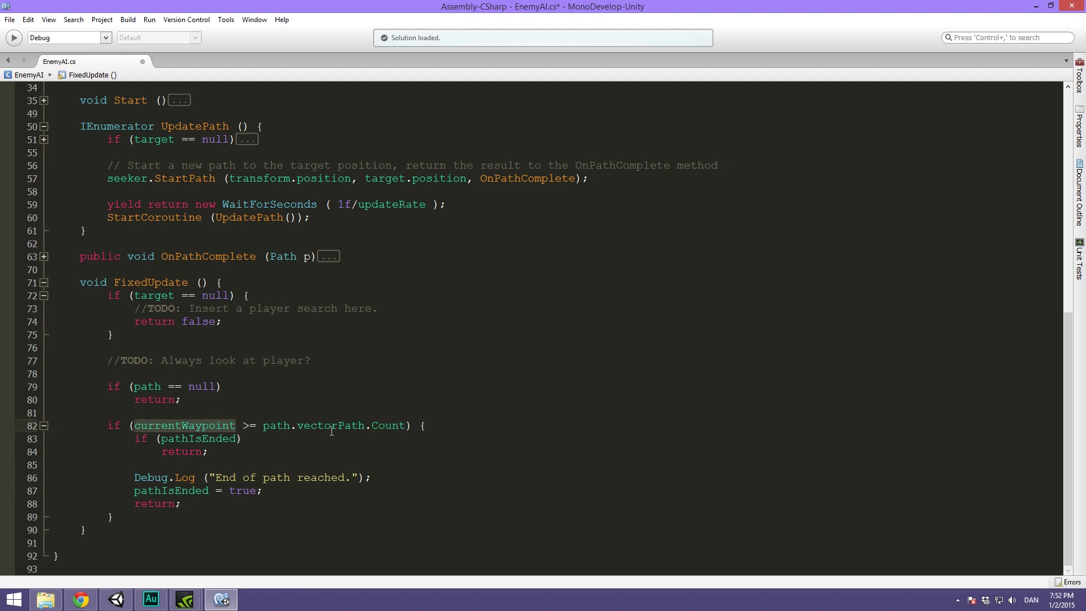
double_click(396, 426)
left_click_drag(263, 427, 405, 429)
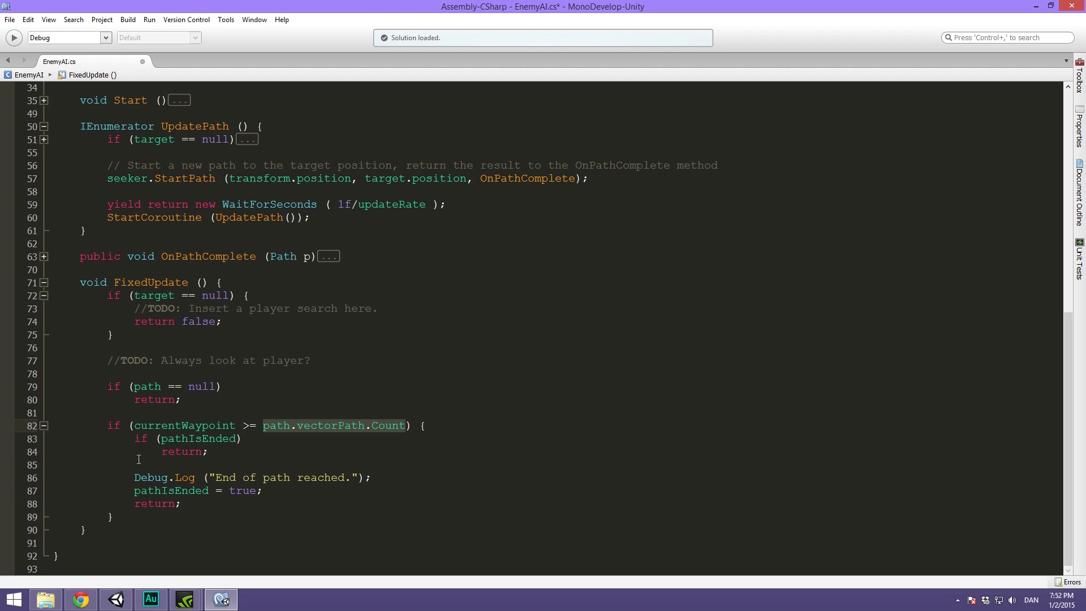
left_click_drag(135, 438, 241, 448)
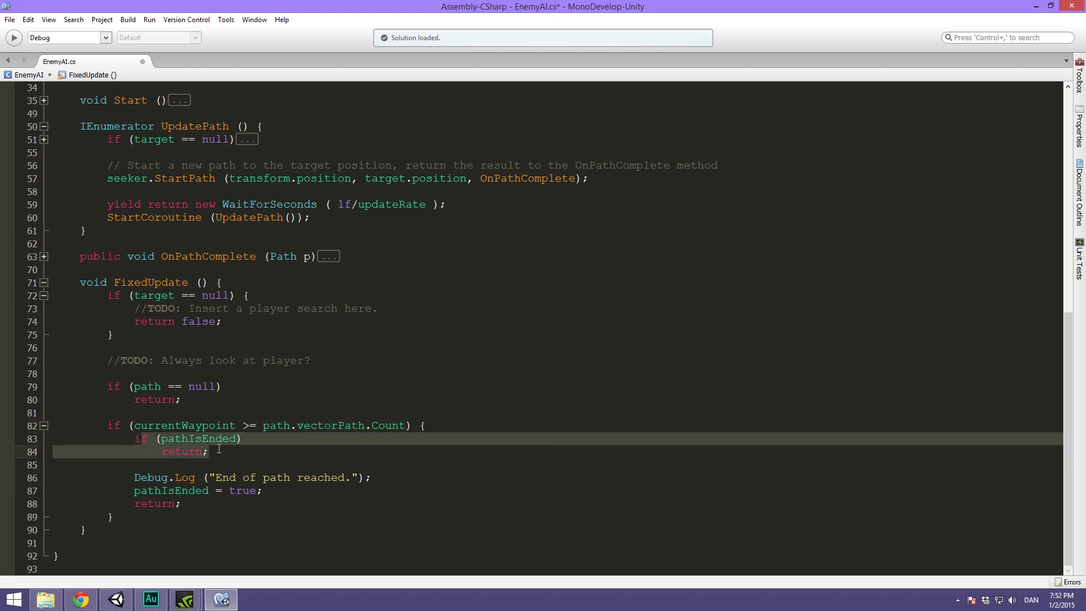
left_click(242, 459)
mouse_move(208, 452)
left_mouse_down()
mouse_move(158, 452)
mouse_move(371, 477)
left_mouse_up()
left_click(158, 451)
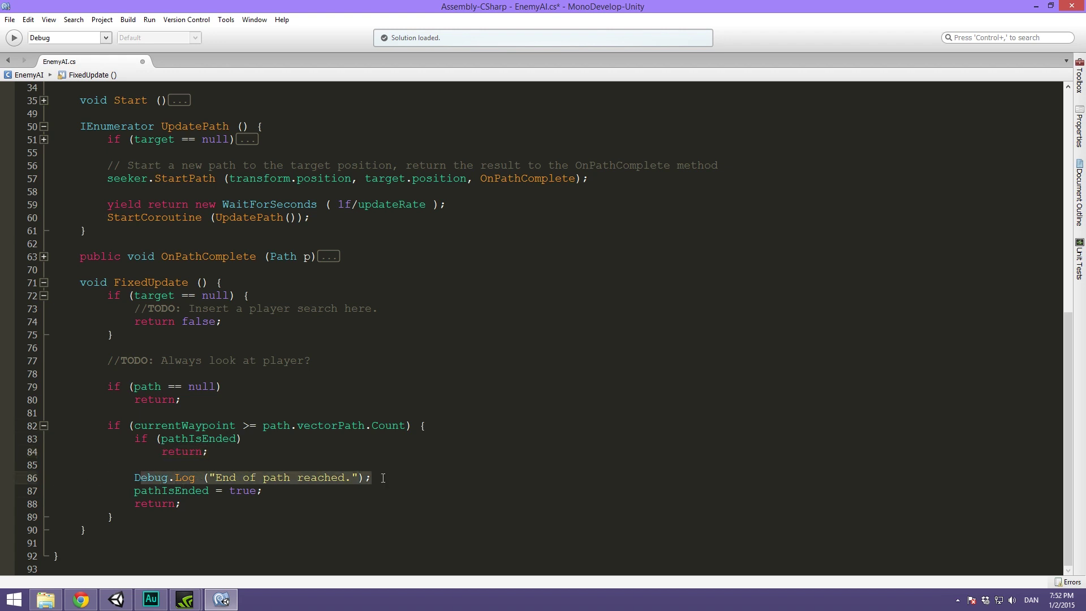
key("Right")
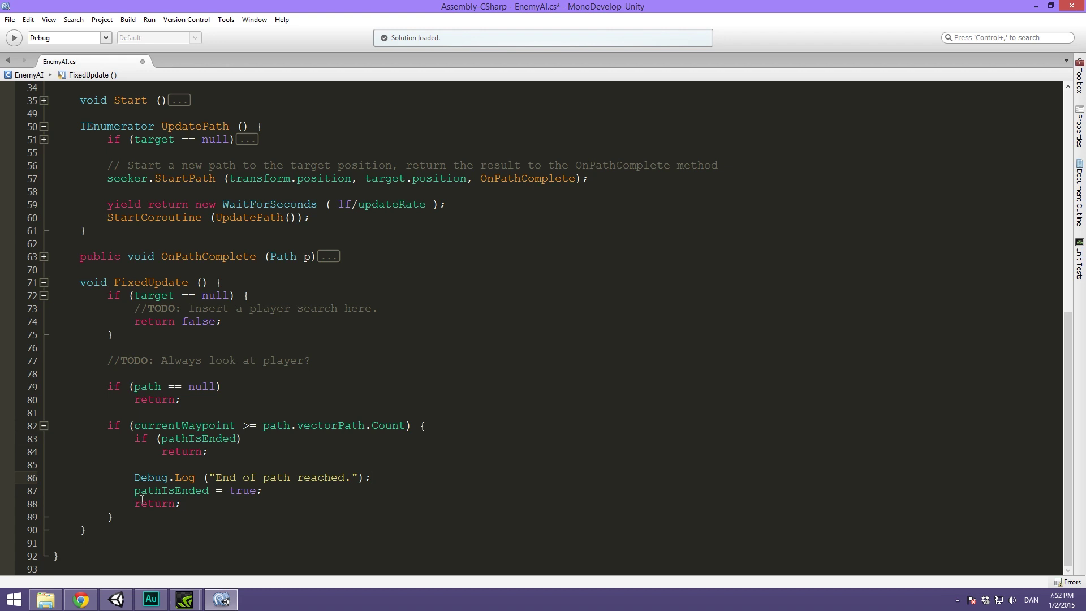
left_click_drag(134, 491, 274, 492)
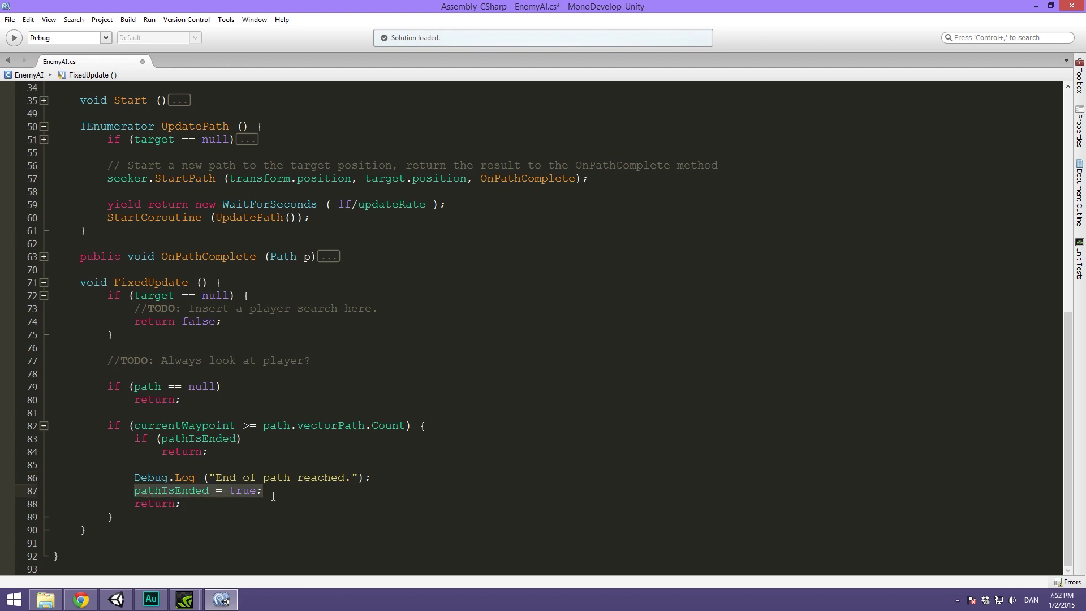
left_click(238, 505)
left_click_drag(134, 503, 181, 503)
left_click(156, 519)
Write 'pathIsEnded = false;' on line 90, just after the end-of-path block
key("Return")
key("Return")
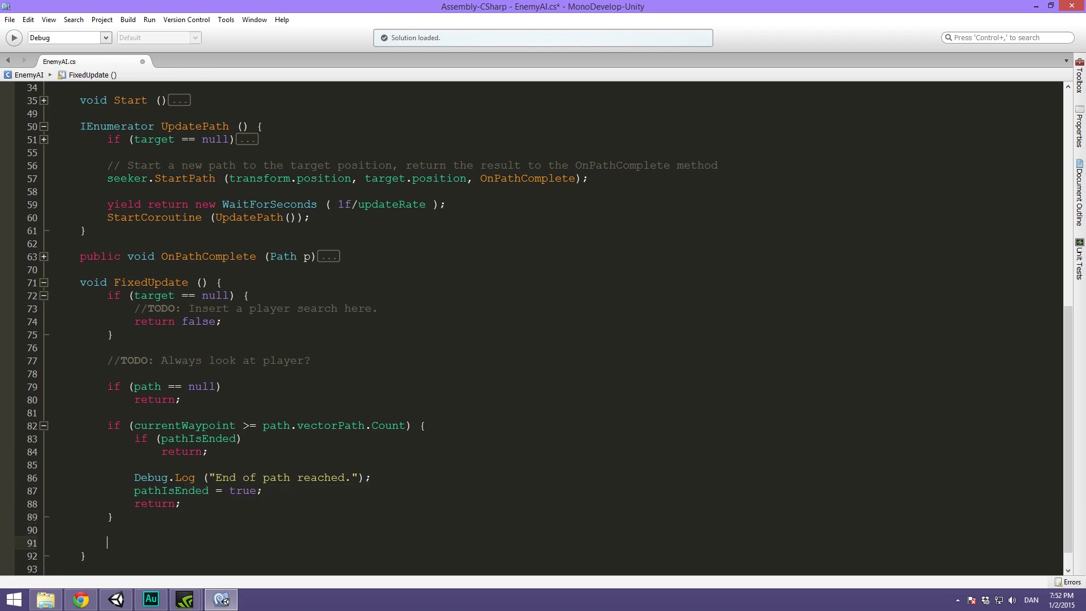
key("BackSpace")
key("Return")
key("Up")
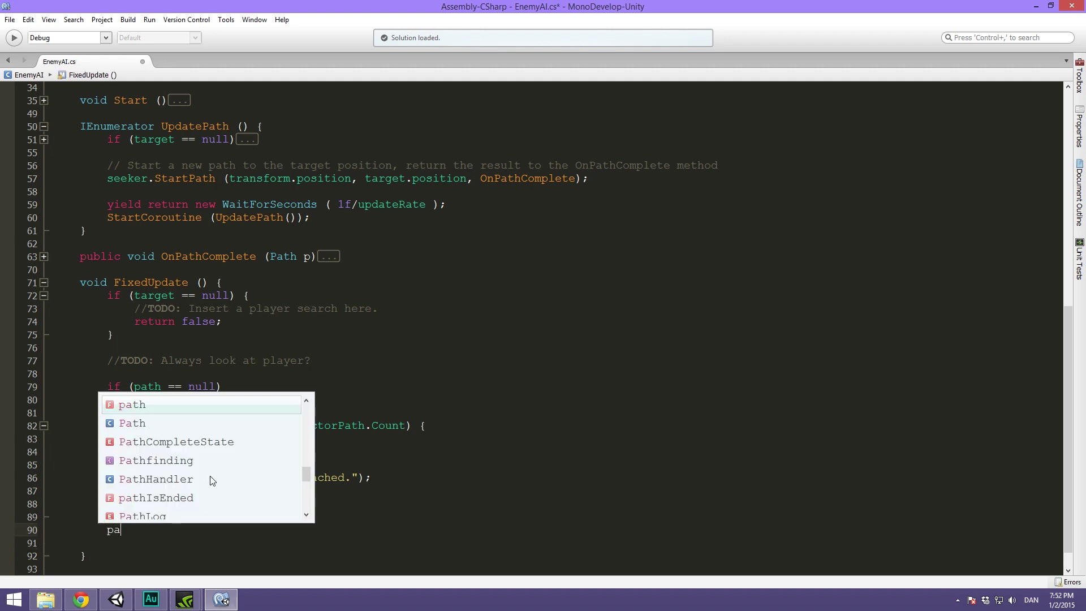
type("path")
key("BackSpace")
type("is")
key("BackSpace")
key("BackSpace")
key("BackSpace")
type("athis")
key("Tab")
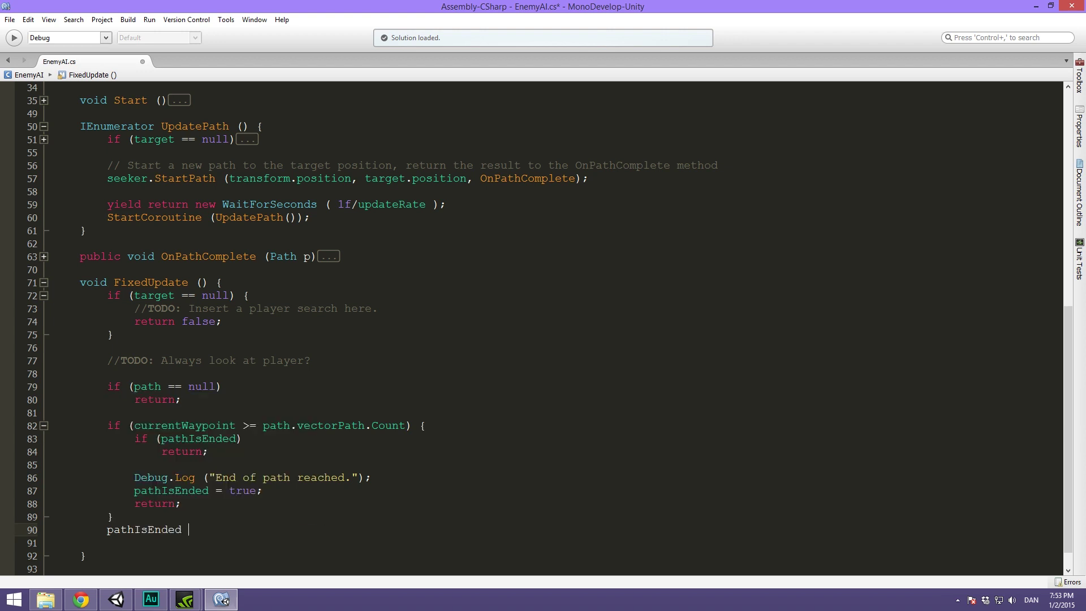
type("= false;")
Highlight the end-of-path block and the reset line, then add a blank line below
left_click_drag(114, 517, 108, 427)
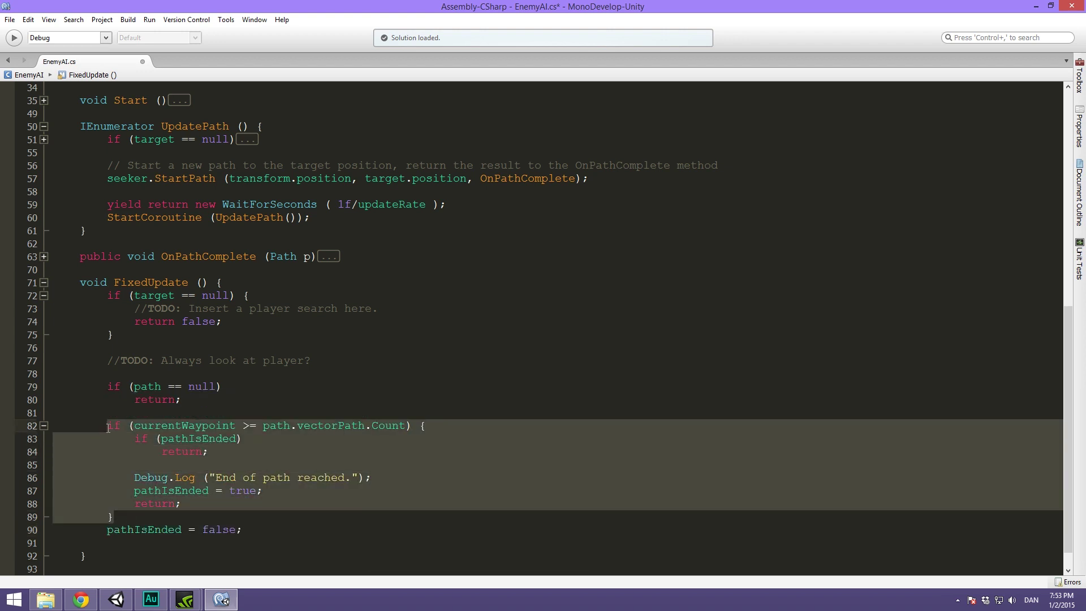
left_click_drag(99, 528, 274, 526)
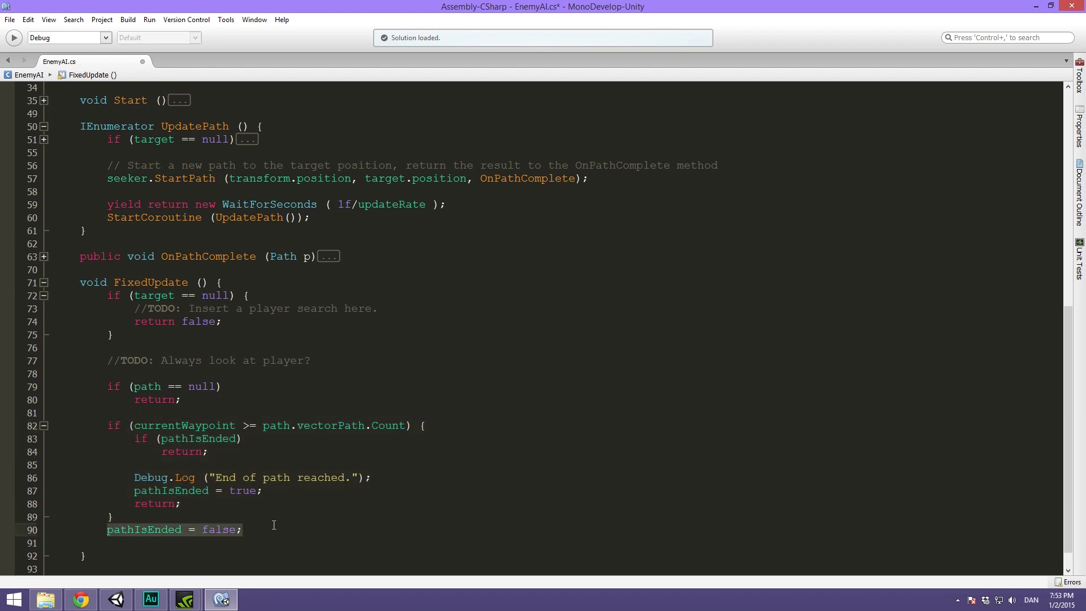
scroll(202, 501, "down", 1)
left_click(202, 516)
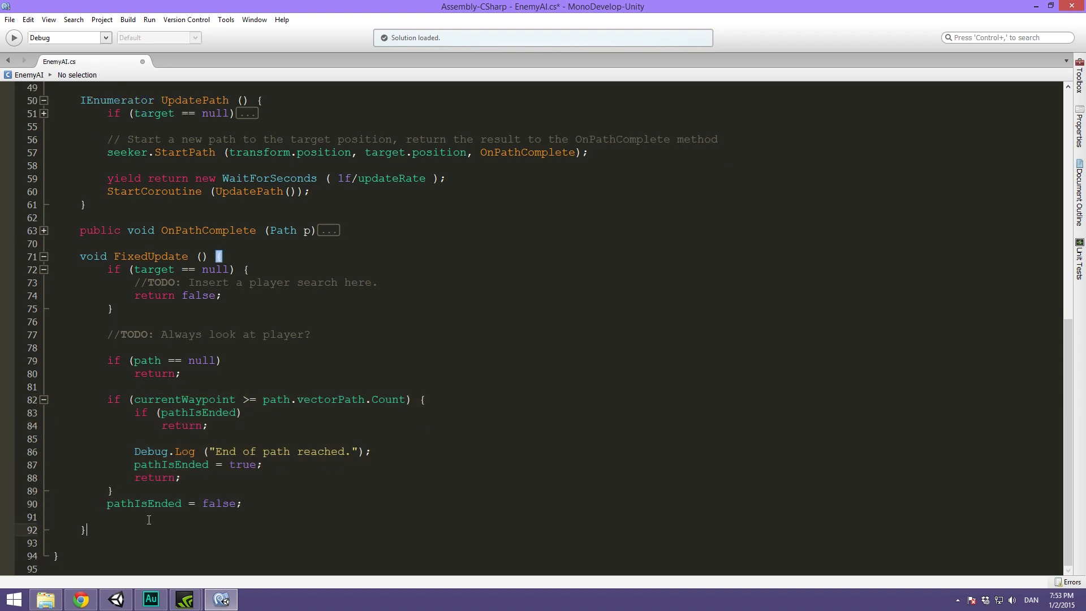
key("Return")
left_click(151, 600)
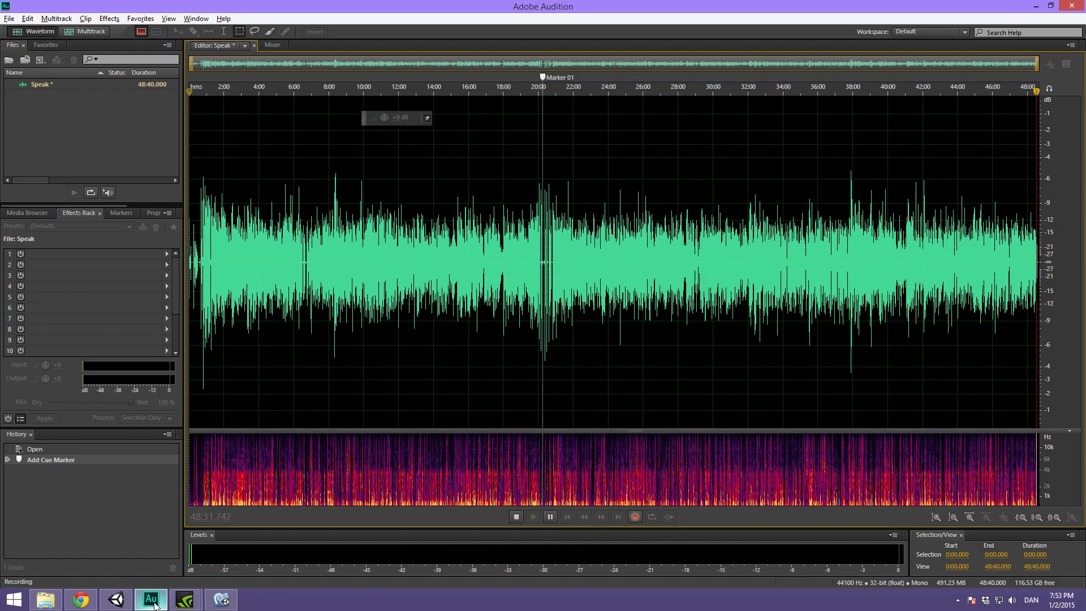
Add '//Direction to the next waypoint' and 'Vector3 dir = path.vectorPath[currentWaypoint] - transform.position'
left_click(151, 600)
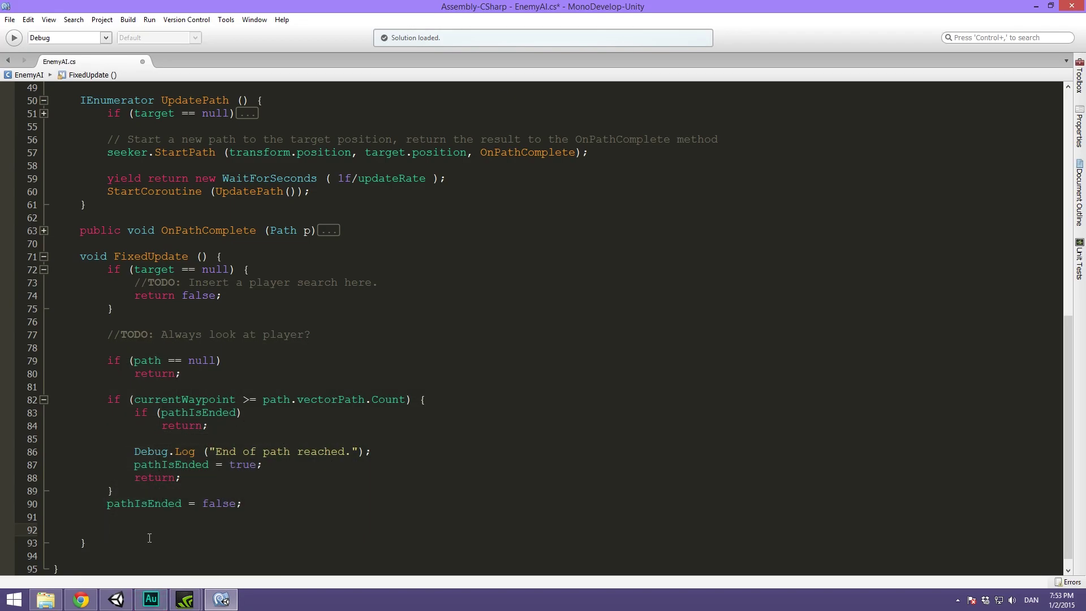
key("Tab")
type("//")
type("Direction")
type(" to the next wa")
type("ypoint")
key("Return")
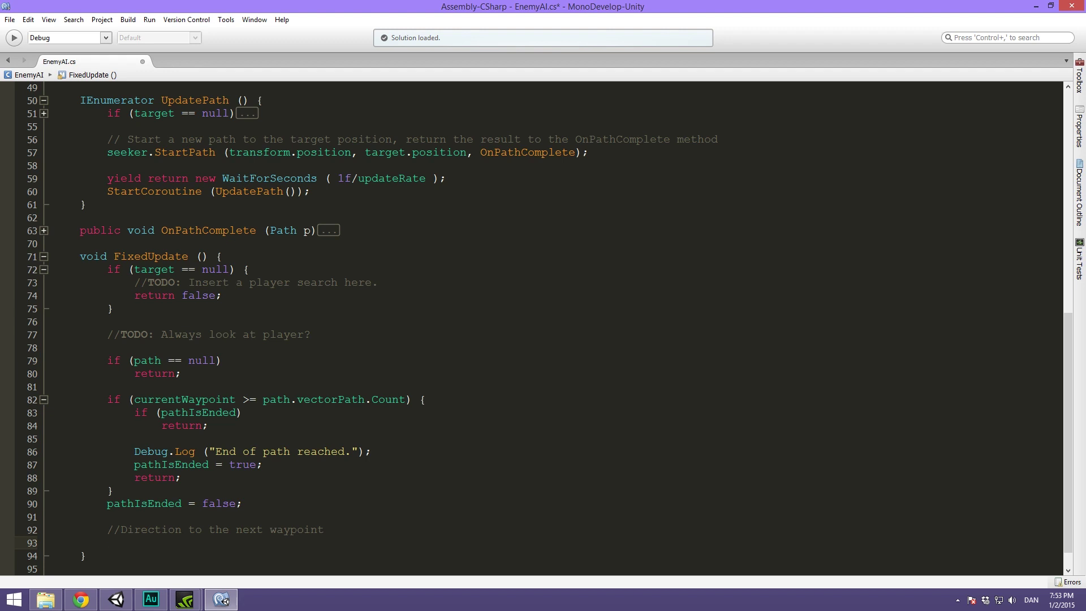
type("Vector3 dir ")
type("=")
type("path.vec")
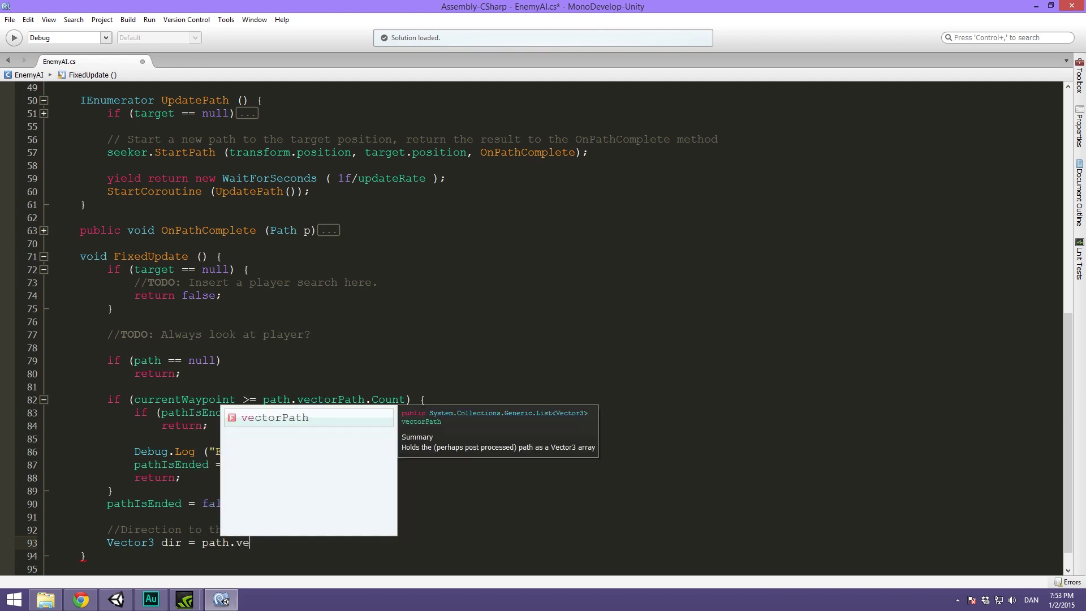
type("torPath")
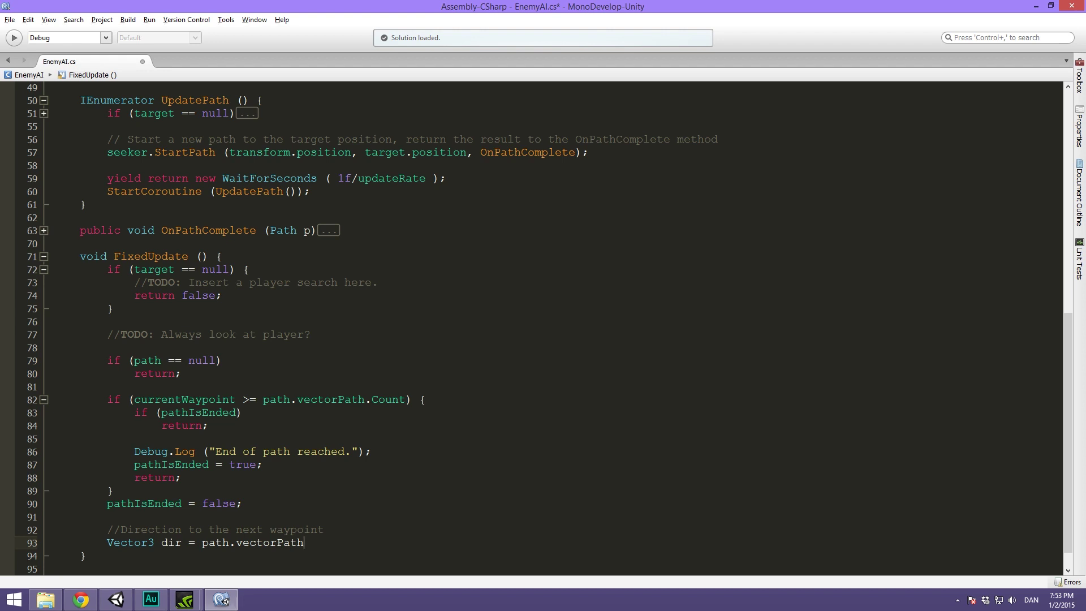
type("[")
type("curren")
key("Tab")
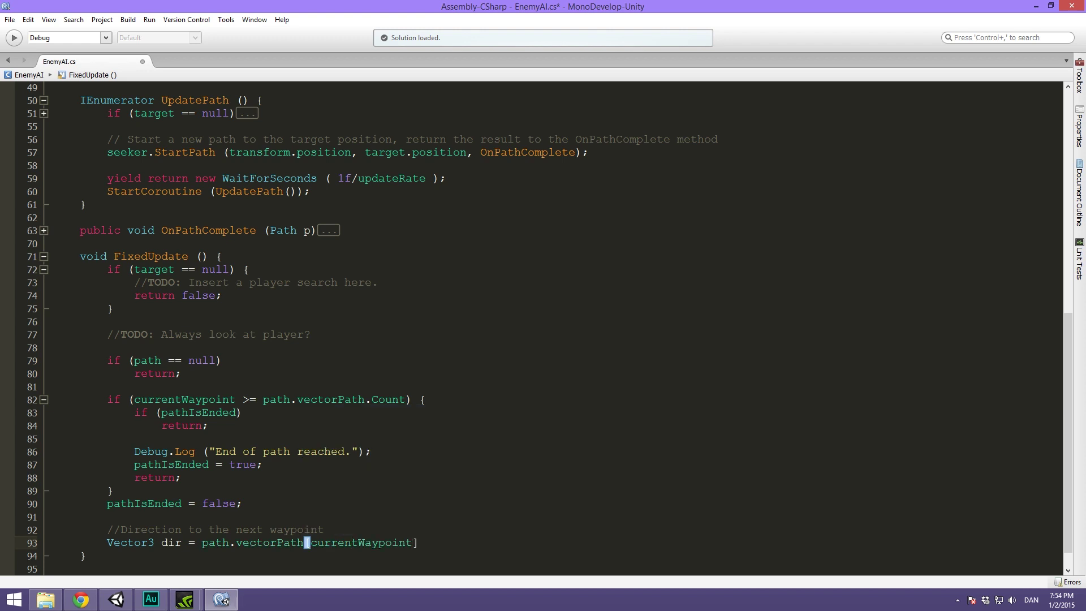
type("- trans")
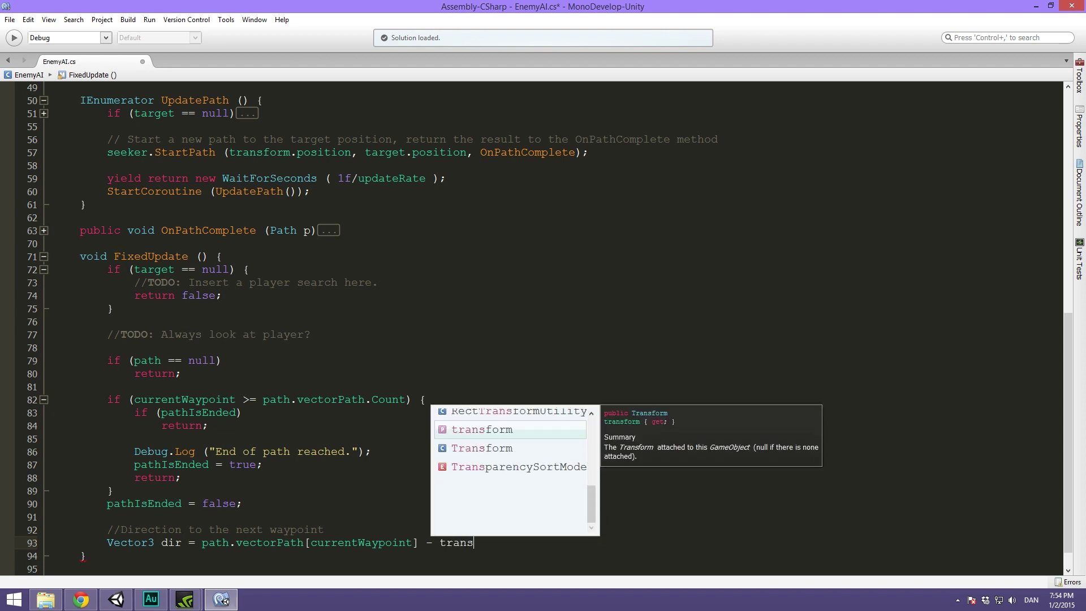
key("Tab")
type(".po")
key("Tab")
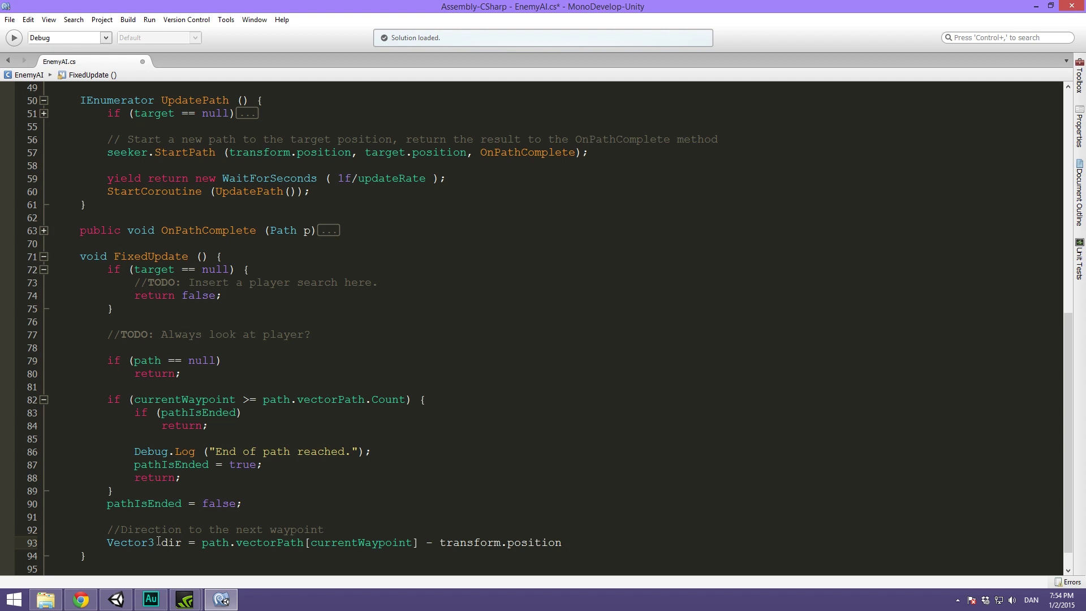
left_click_drag(200, 544, 422, 538)
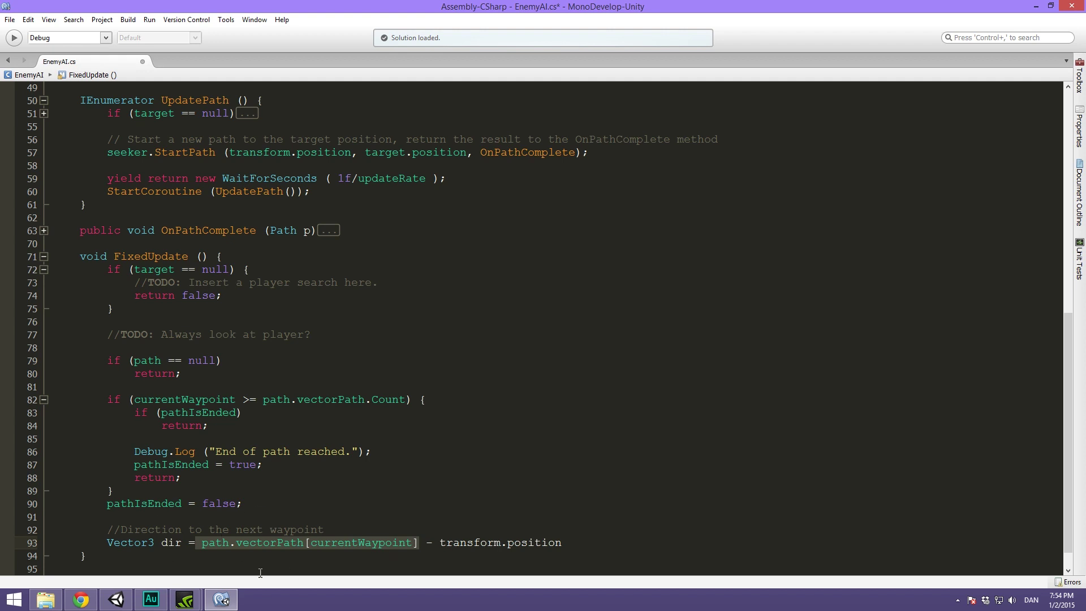
left_click(202, 544)
left_click_drag(202, 543, 416, 542)
left_click_drag(440, 543, 560, 543)
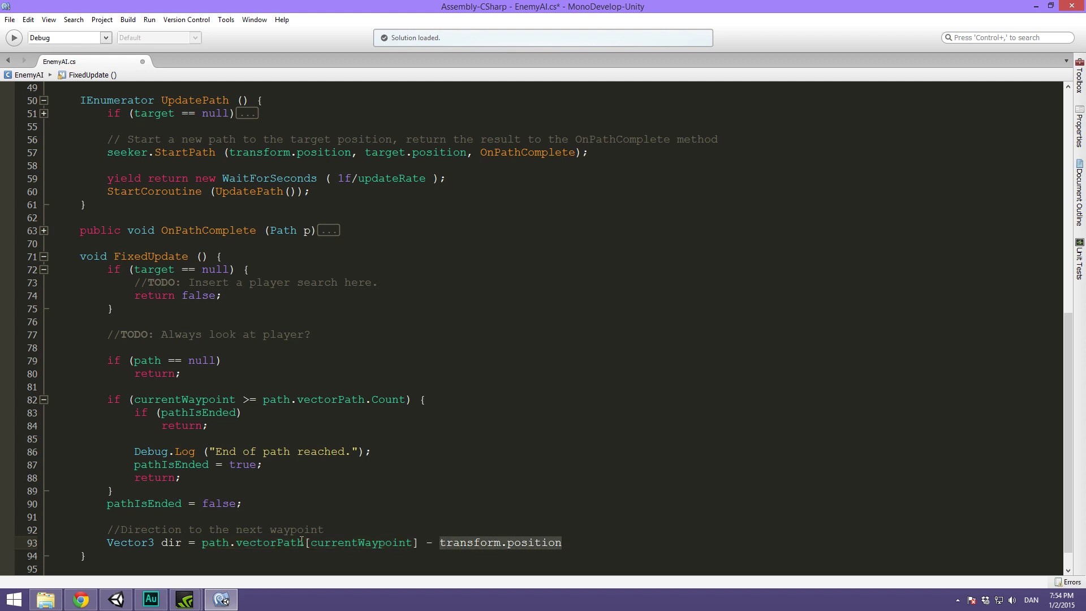
left_click_drag(201, 543, 572, 543)
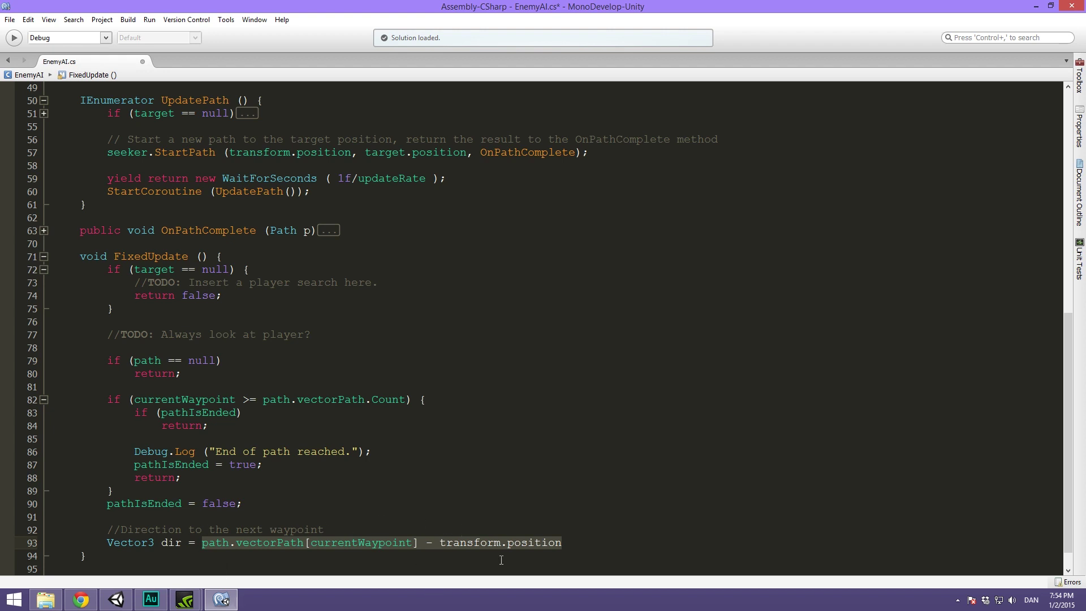
left_click(203, 543)
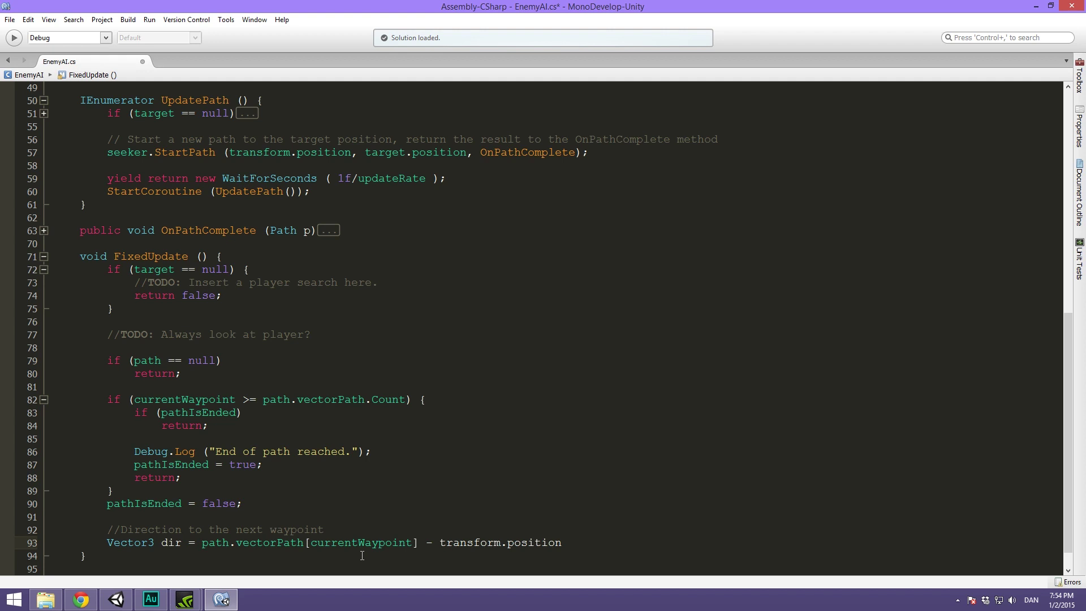
type("(")
Wrap the dir subtraction in parentheses, append '.normalized;', and add blank lines below
key("Delete")
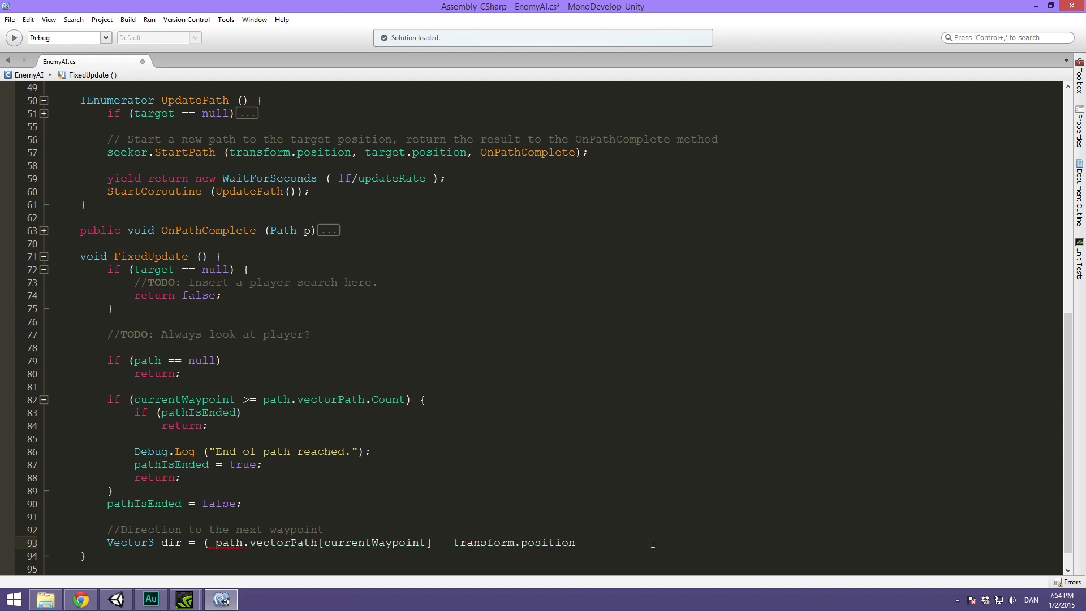
left_click(585, 543)
type(")")
type(".nor")
key("Tab")
type(";:")
key("BackSpace")
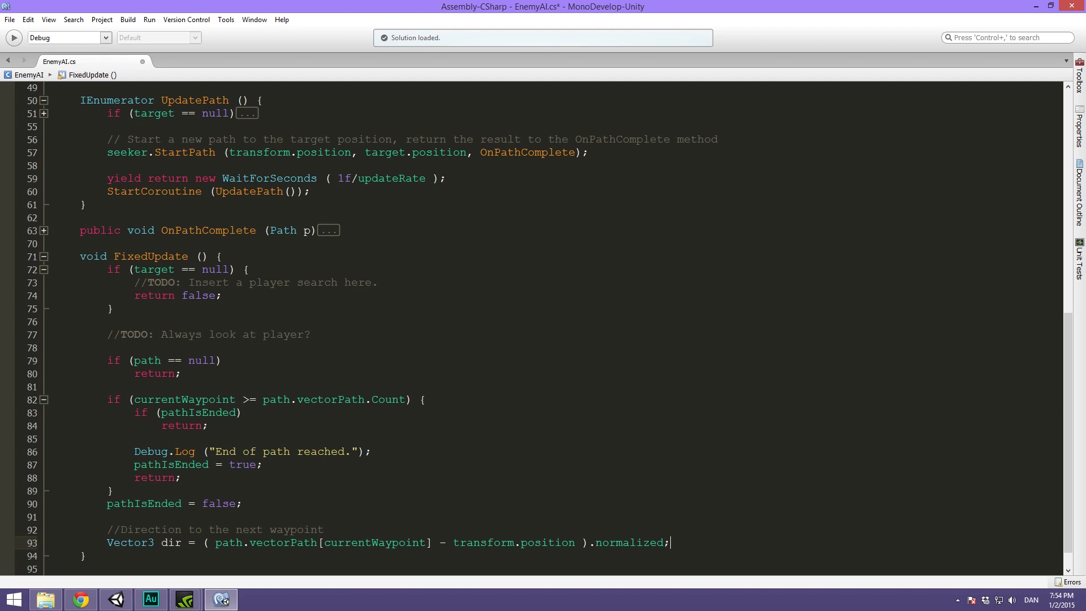
key("Return")
scroll(510, 460, "up", 2)
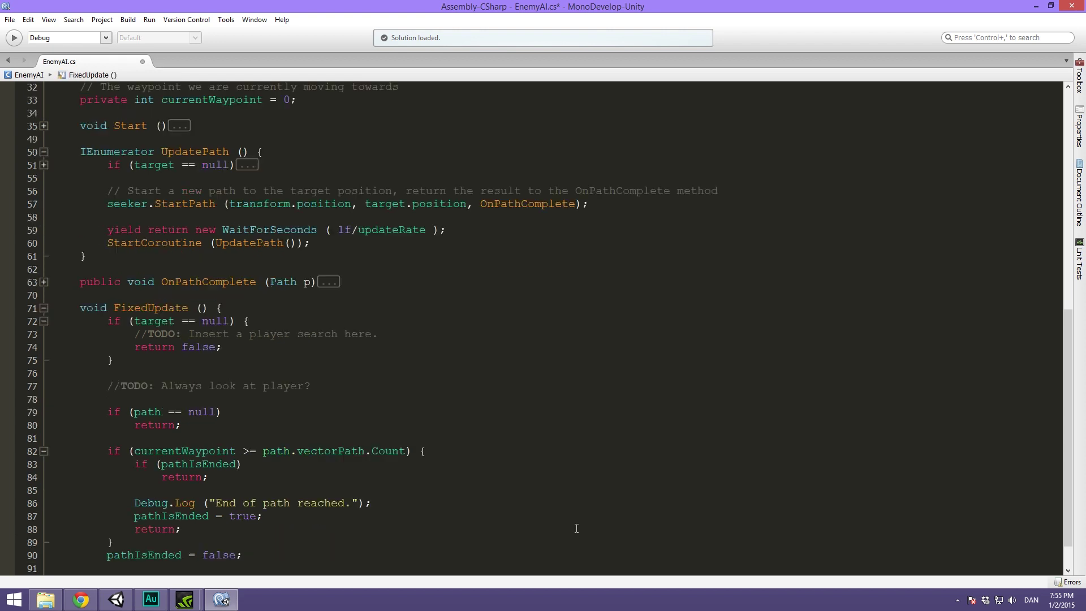
scroll(511, 461, "down", 4)
key("Return")
key("Up")
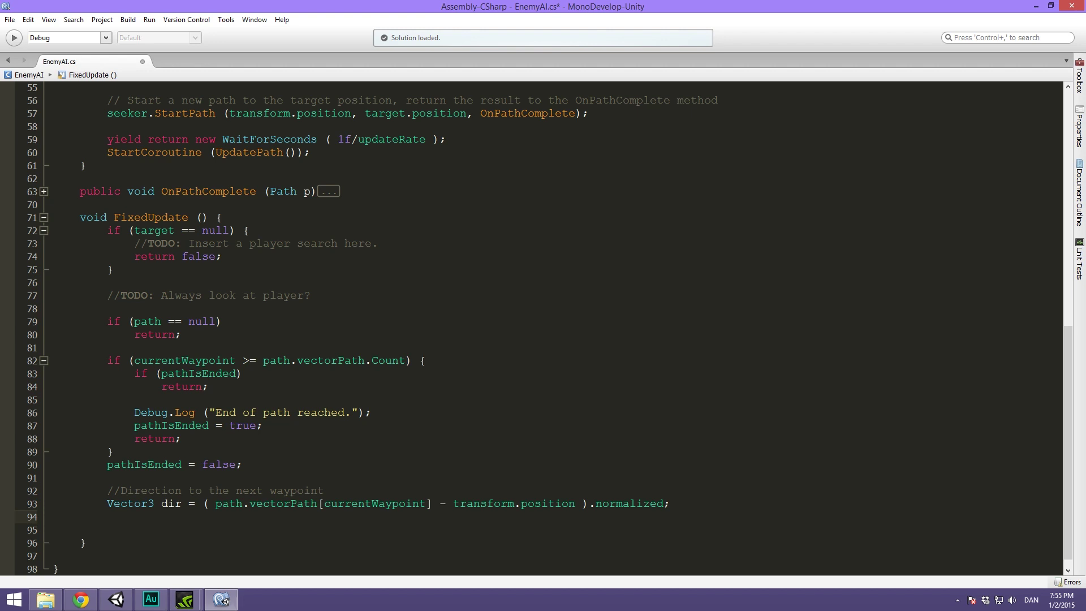
type("dir *= speed")
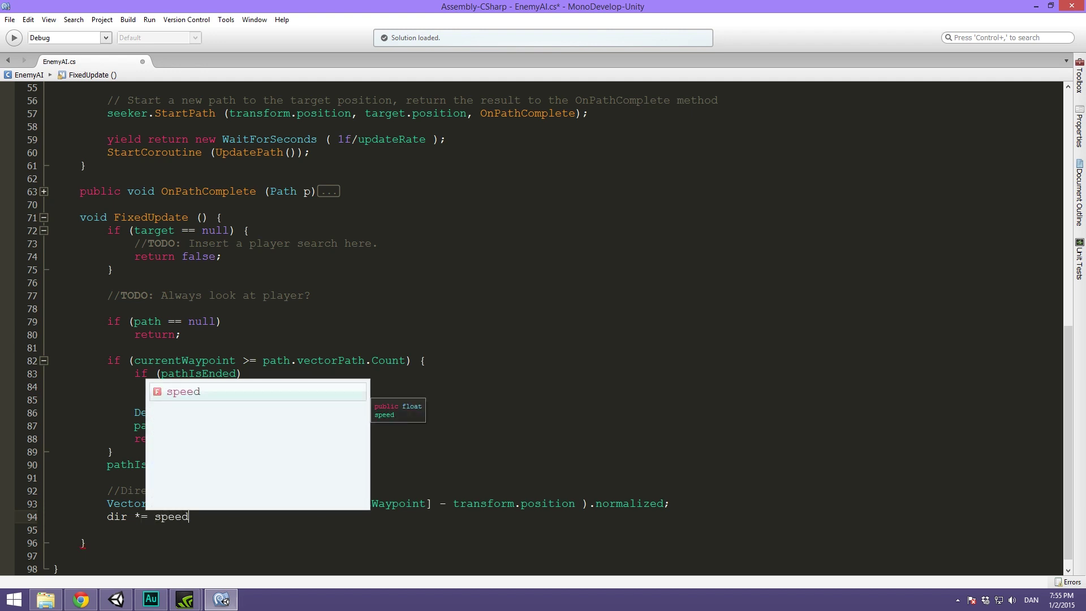
type(" * Time")
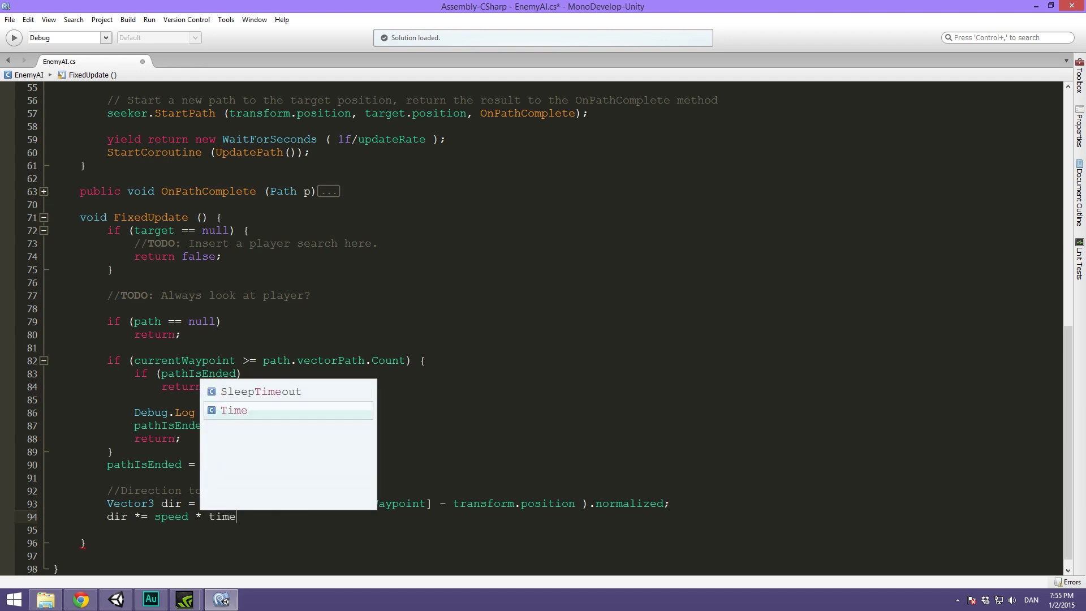
type(".fi")
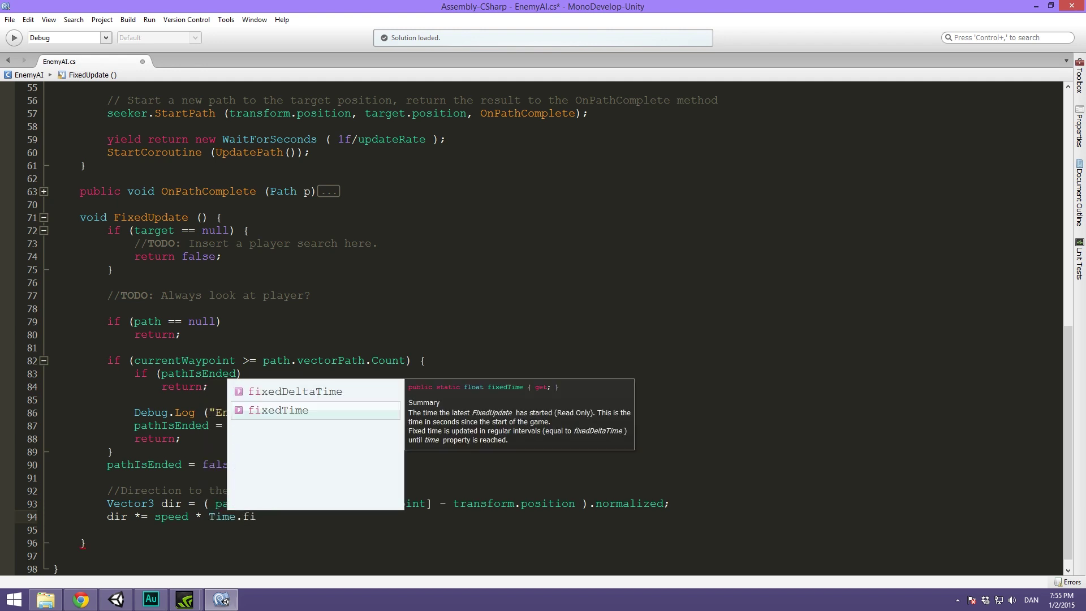
Write 'dir *= speed * Time.fixedDeltaTime;' on line 94 with blank lines below
key("Up")
key("Return")
type(";")
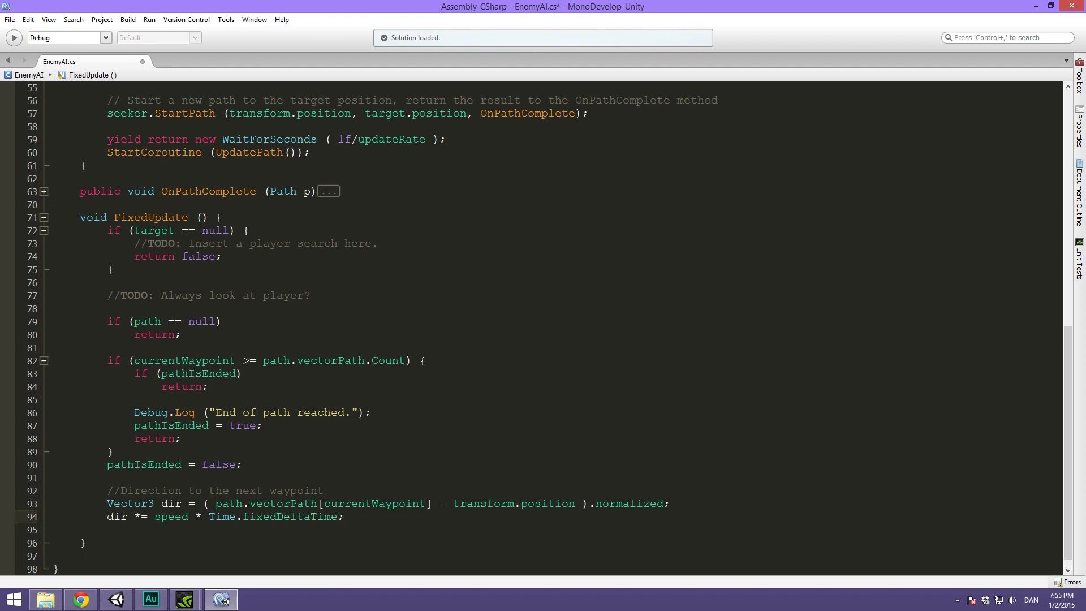
key("Return")
key("Return")
scroll(366, 376, "down", 1)
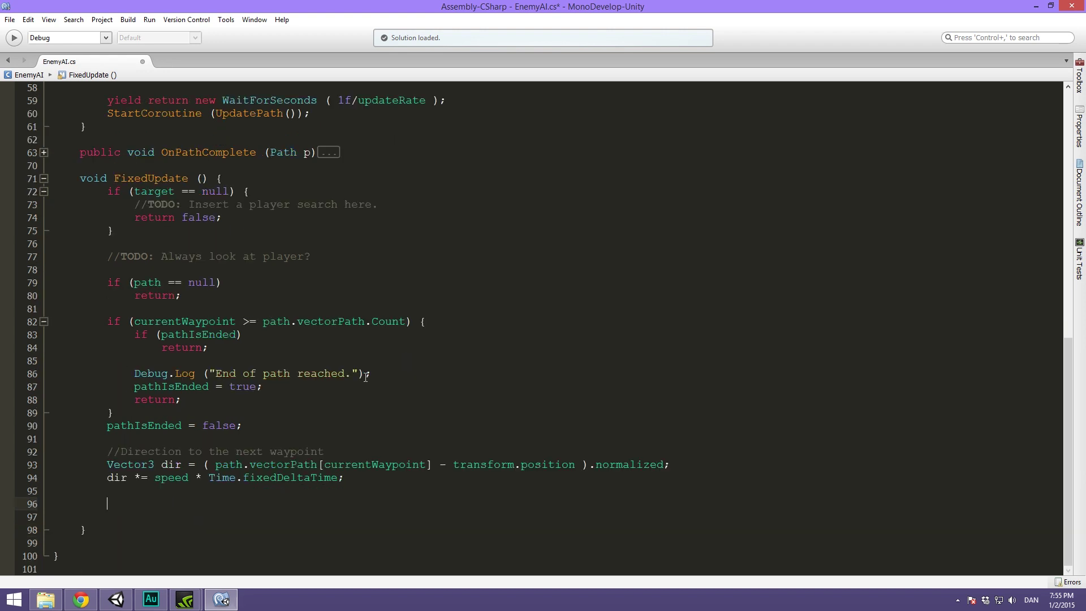
Highlight fixedDeltaTime and the FixedUpdate method name, returning to empty line 96 each time
double_click(267, 478)
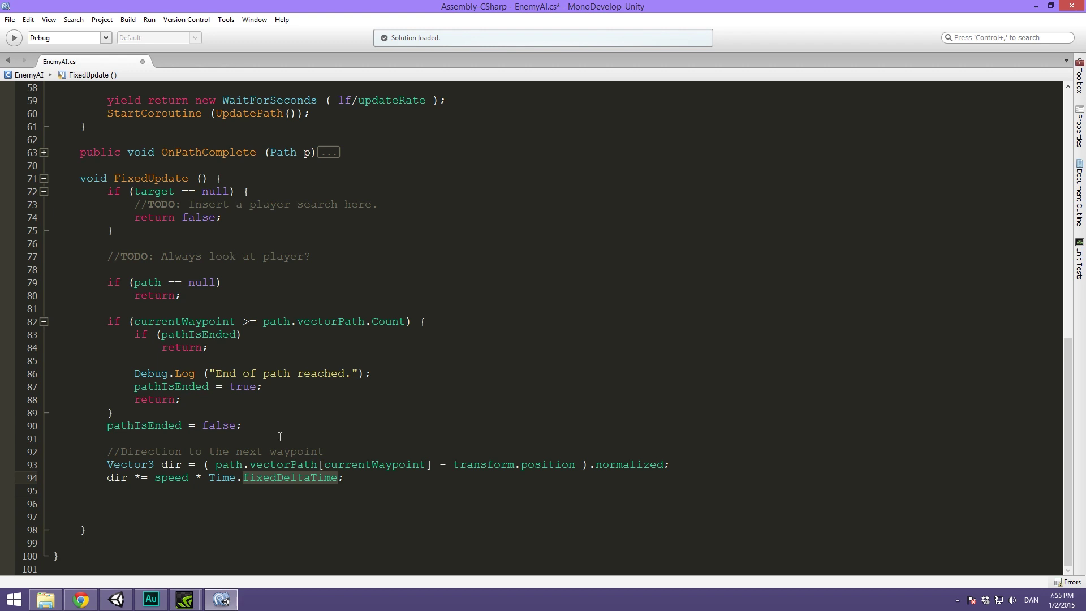
scroll(272, 427, "up", 8)
double_click(149, 332)
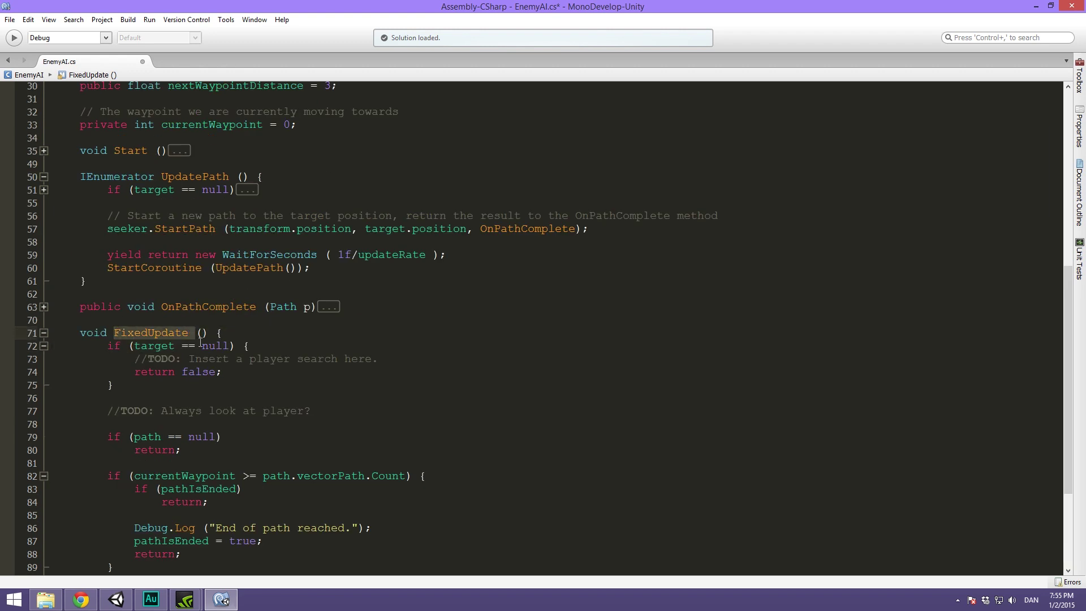
scroll(201, 343, "down", 3)
scroll(200, 343, "down", 2)
left_click(201, 506)
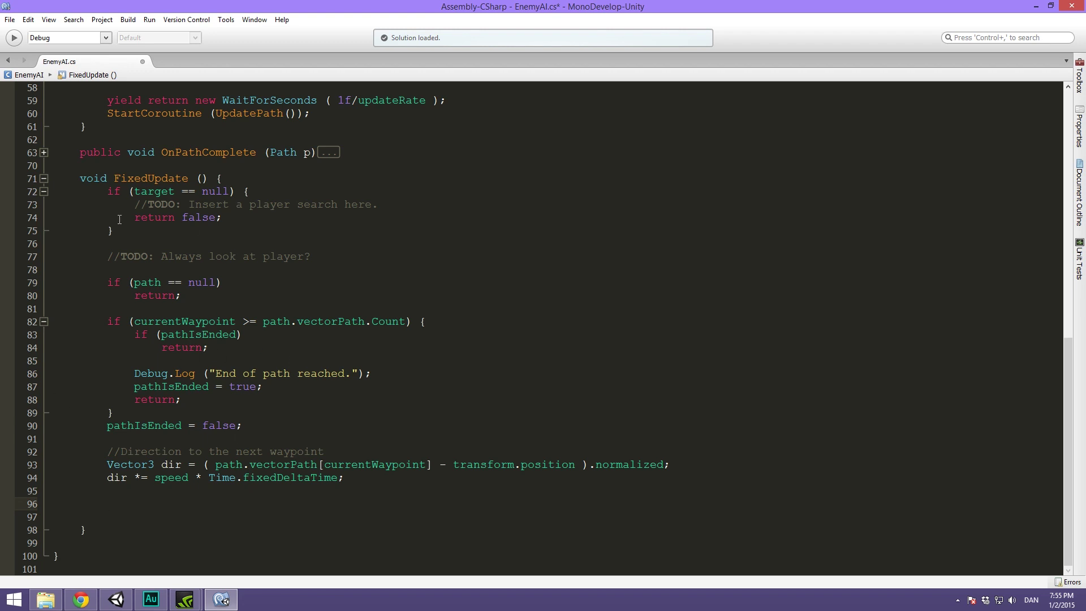
double_click(133, 179)
left_click(168, 505)
type("//")
type("Move ")
type("the AI")
Add the '//Move the AI' comment and 'rb.AddForce (dir, fMode);' with blank lines below
key("Return")
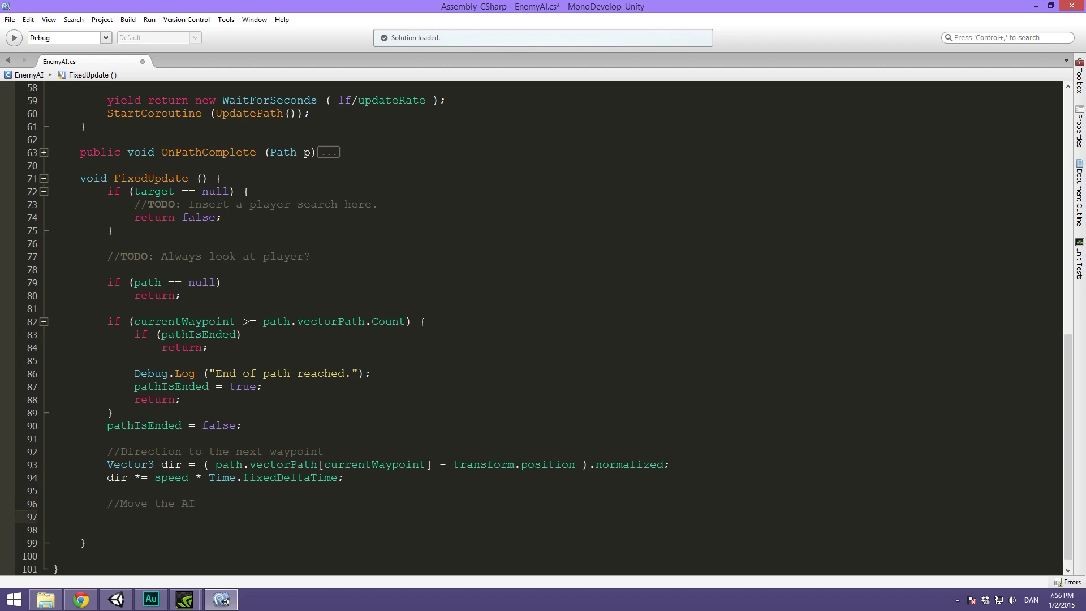
type("rb.")
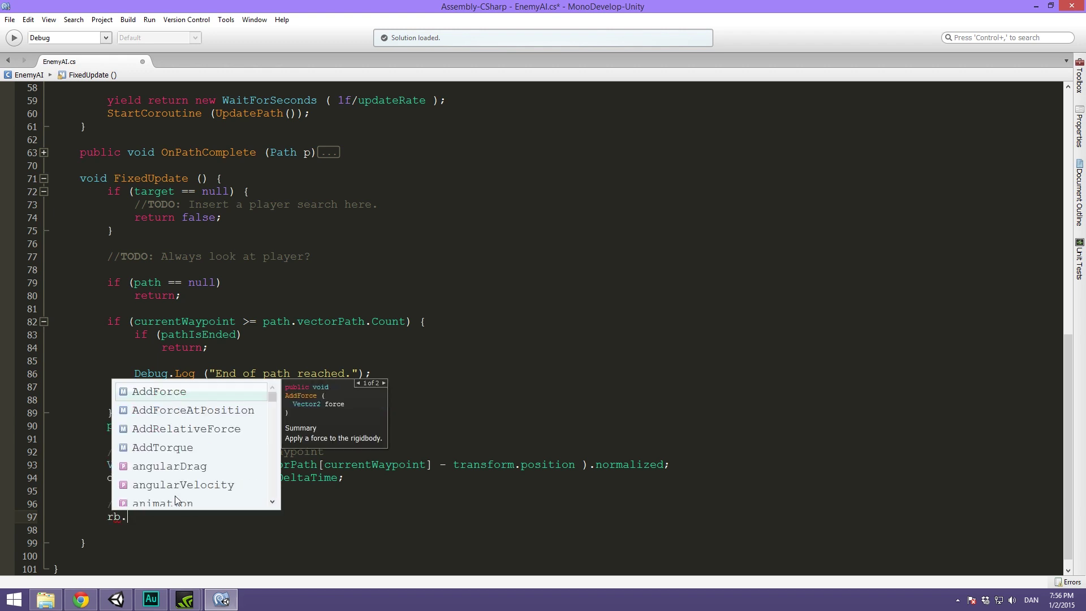
type("add")
key("Tab")
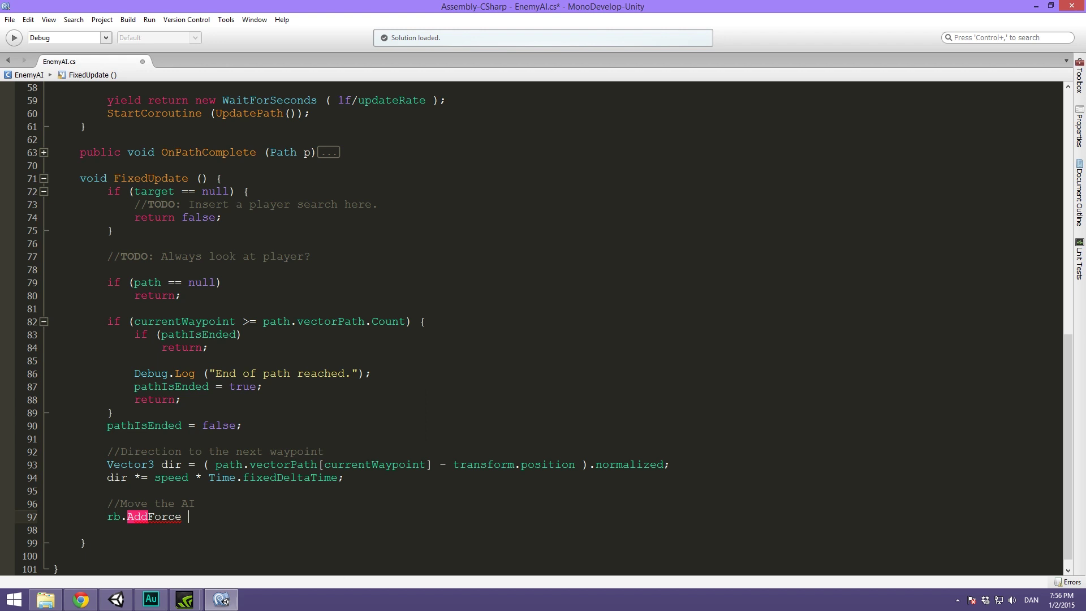
type("(")
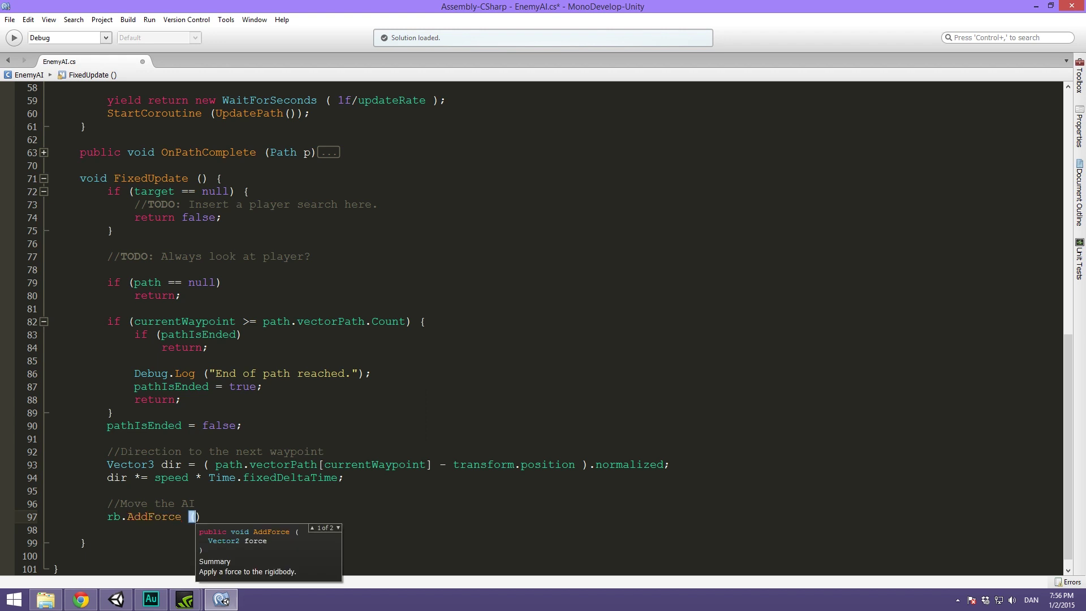
type("dir, ")
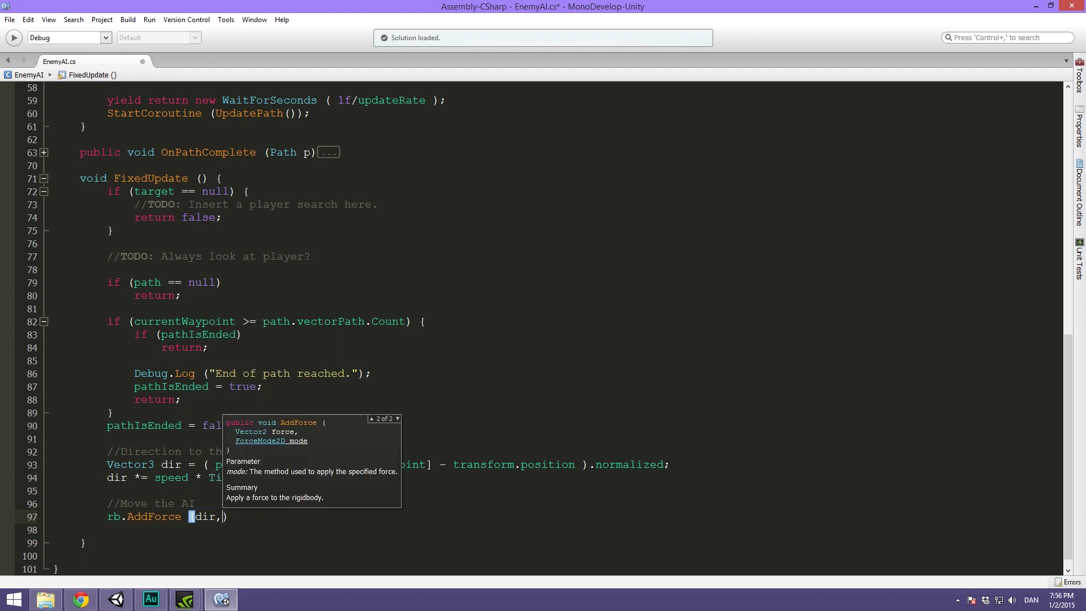
type("f")
type("mode")
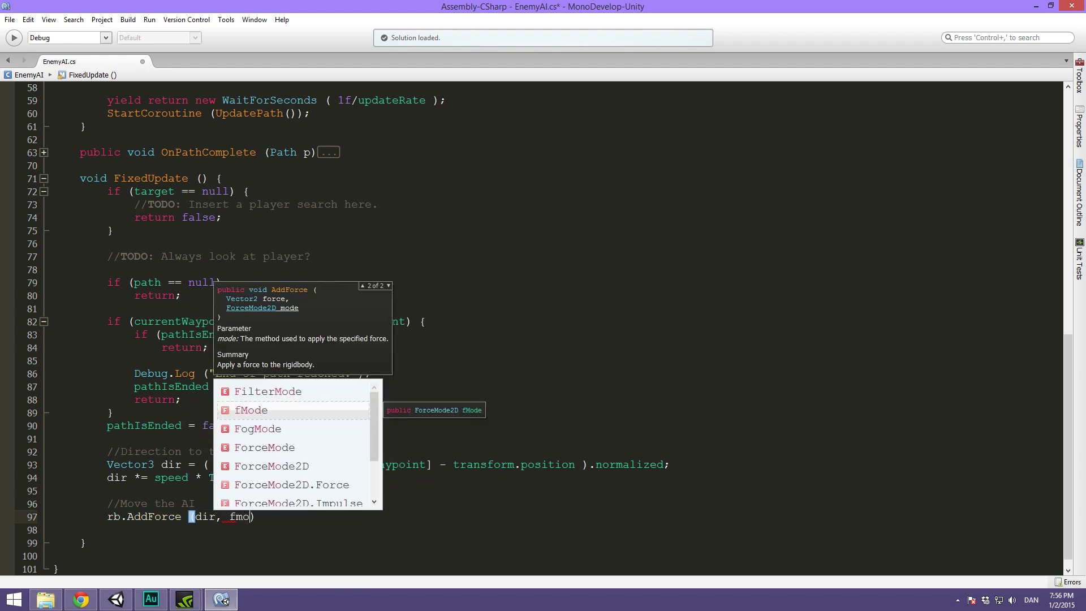
key("Tab")
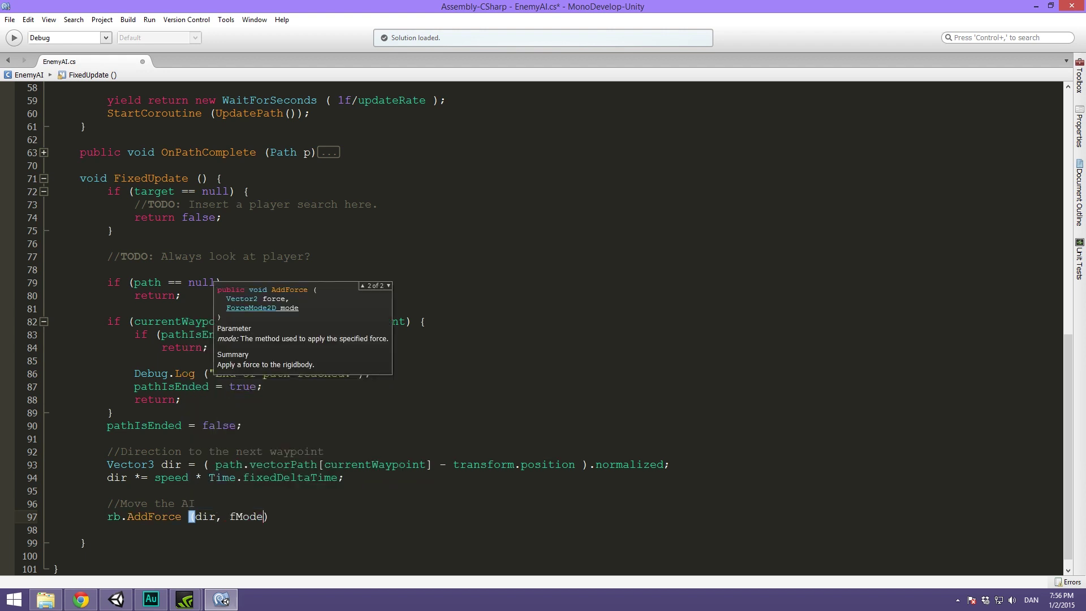
key("Right")
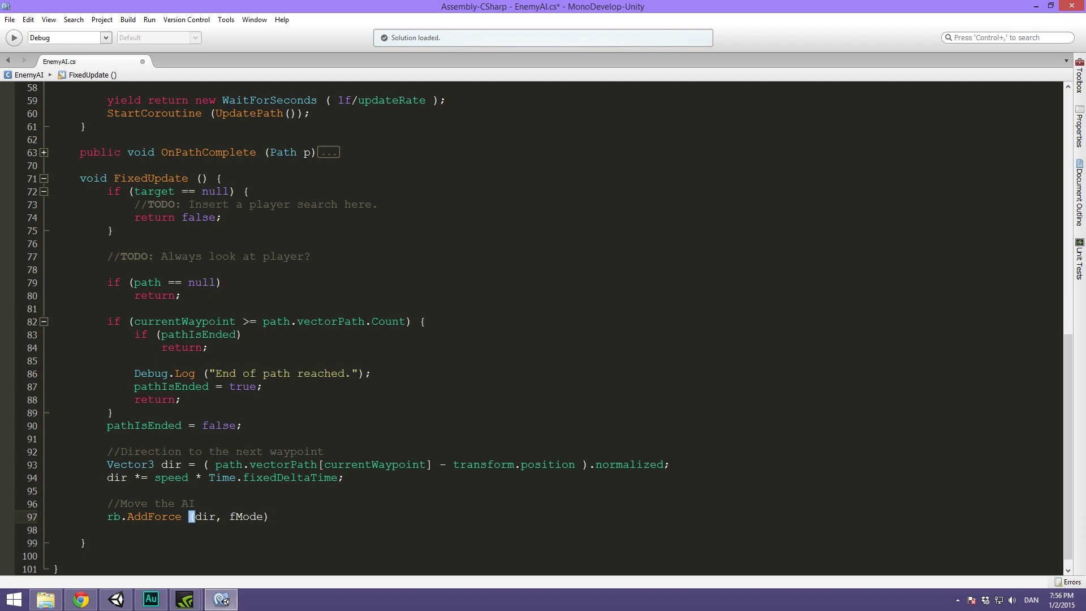
type(";")
key("Return")
key("Return")
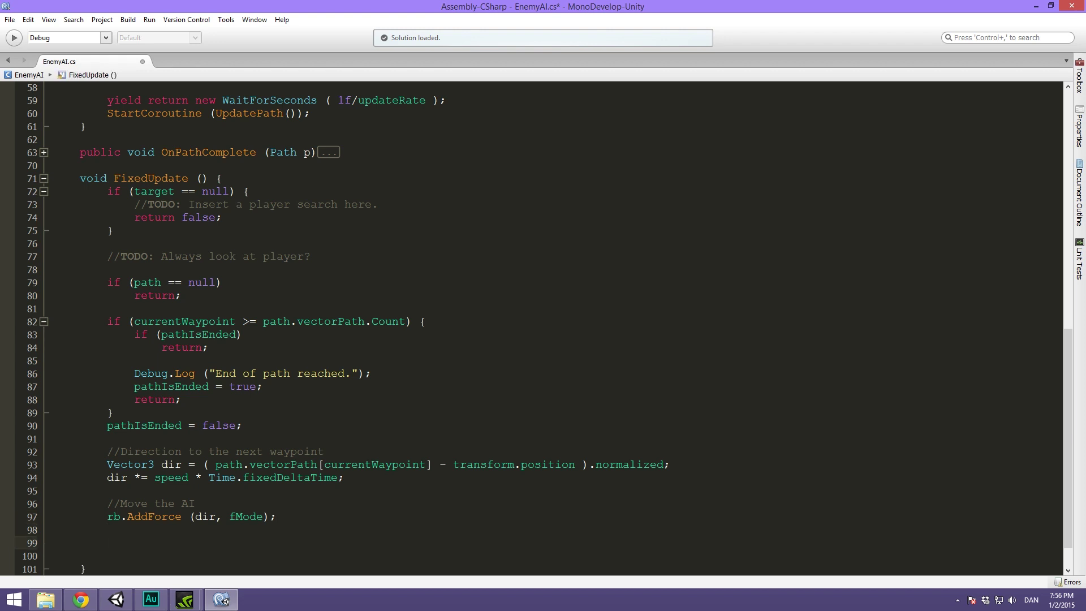
type("if (")
type("Vector3.di")
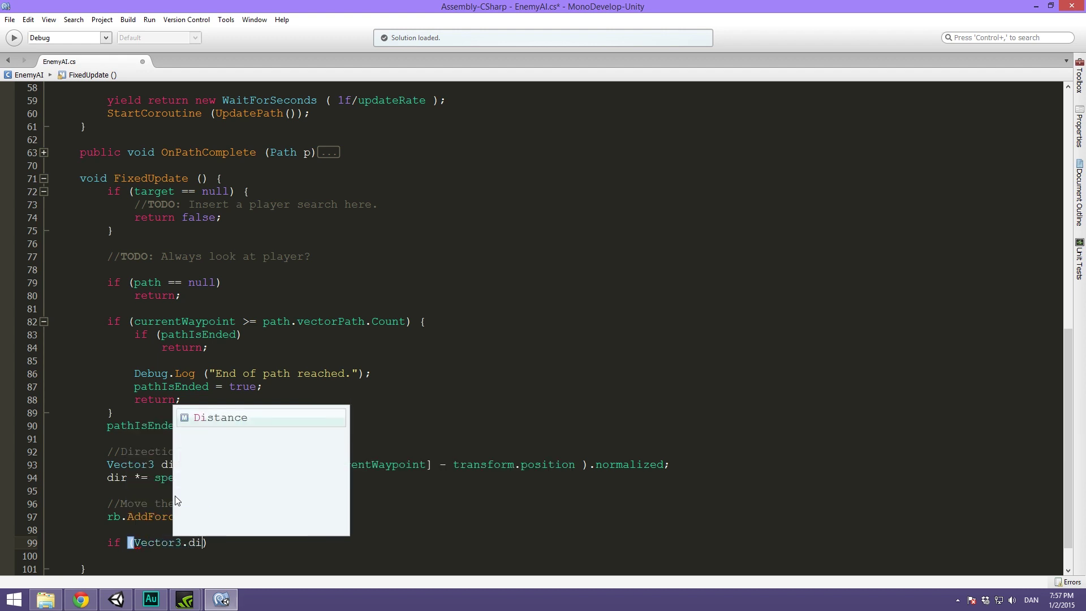
Write 'Vector3.Distance(transform.position, path.vectorPath[currentWaypoint])' inside the new if condition
key("Tab")
type("(")
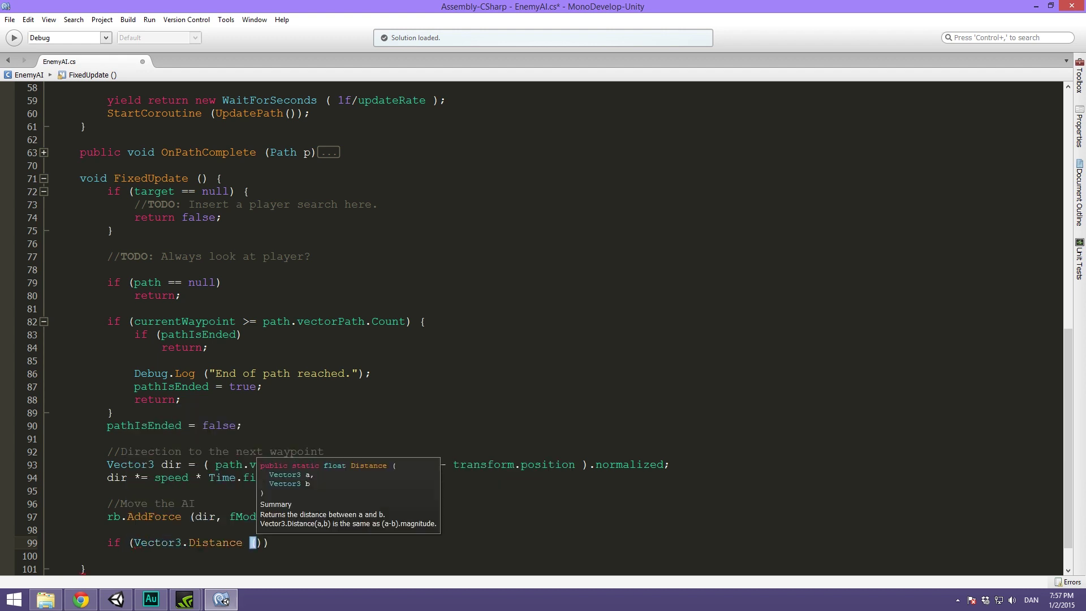
type("trans")
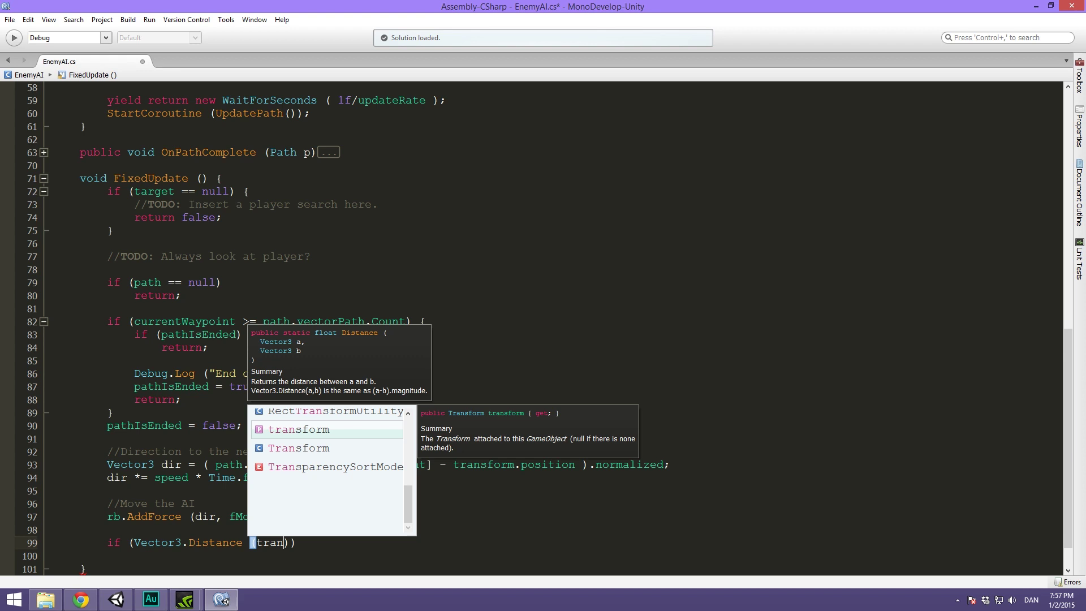
key("Tab")
type(".pos")
key("Tab")
type(", ")
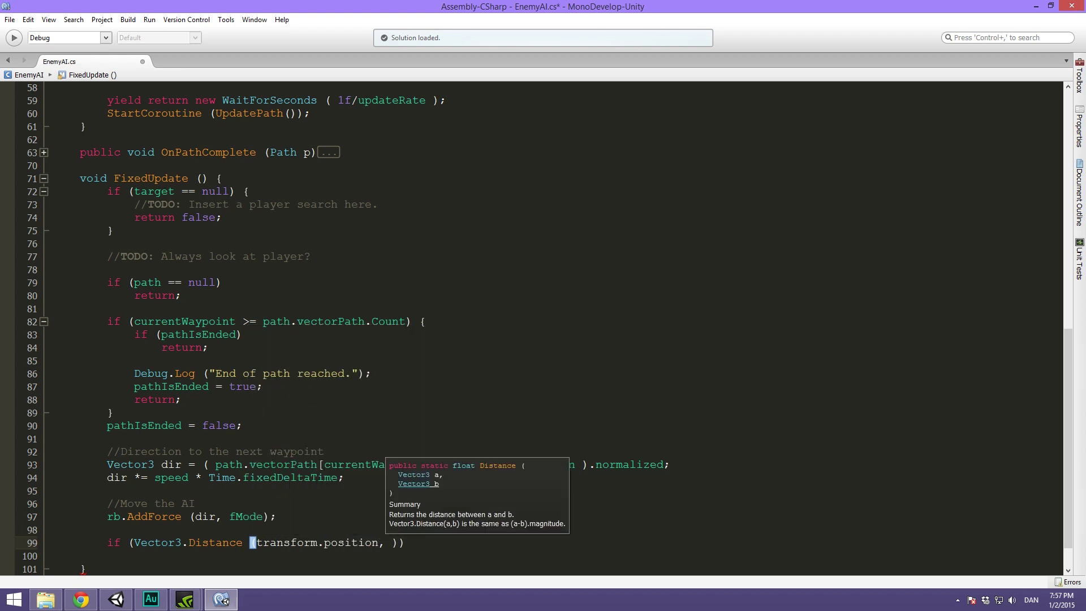
type("path.vectorPath.")
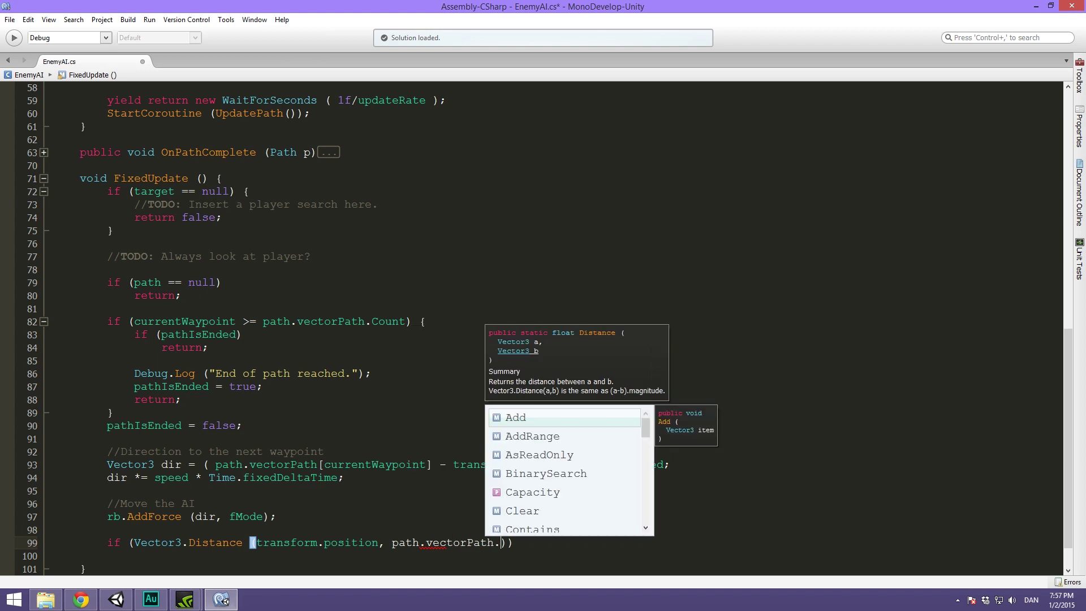
key("Return")
type("[")
key("BackSpace")
key("BackSpace")
key("BackSpace")
key("BackSpace")
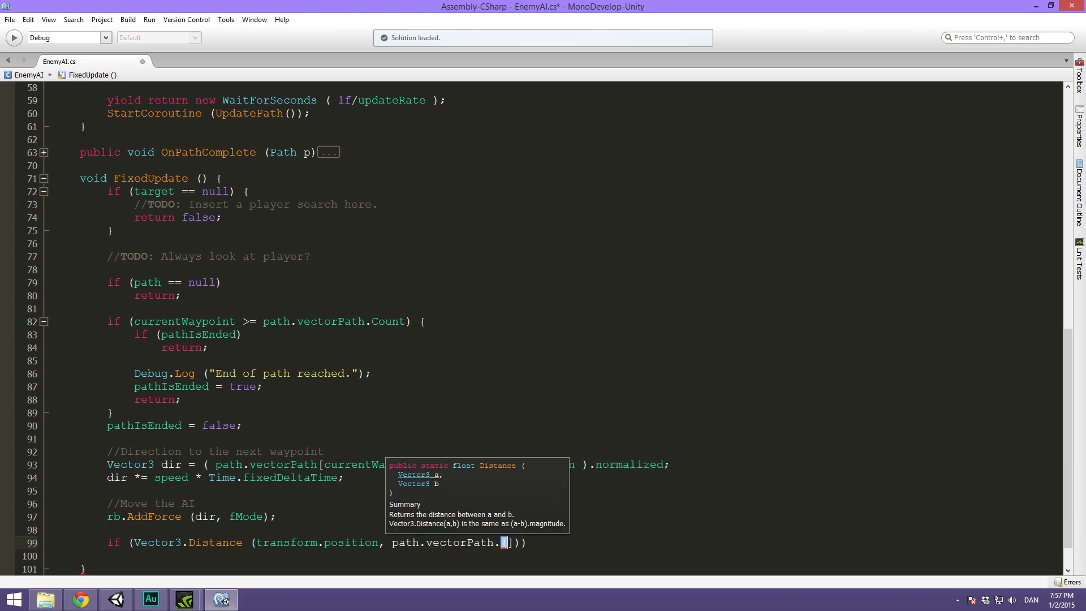
key("BackSpace")
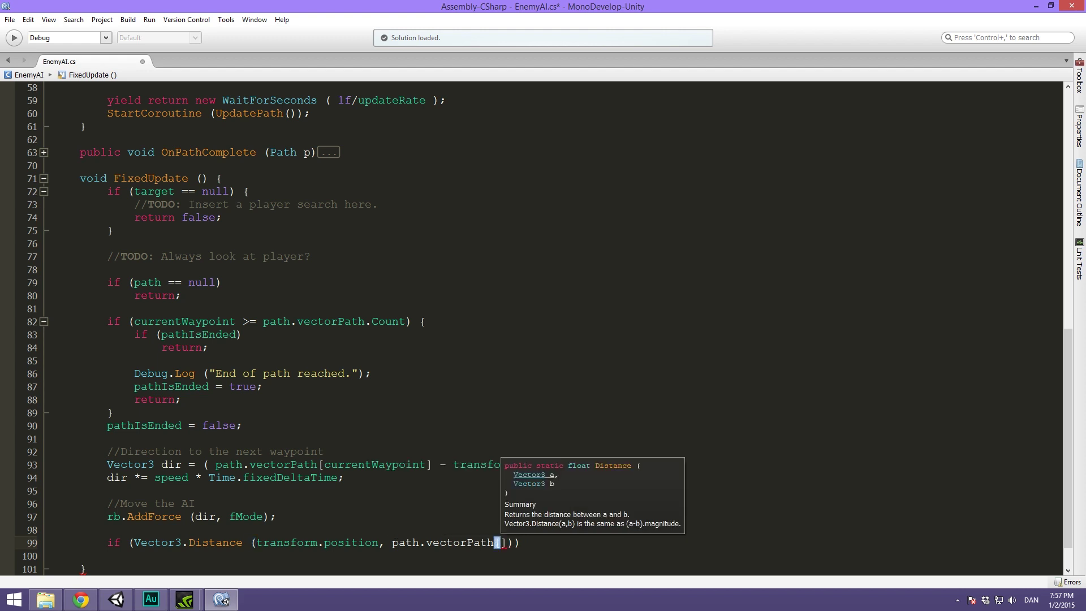
type("curre")
key("Return")
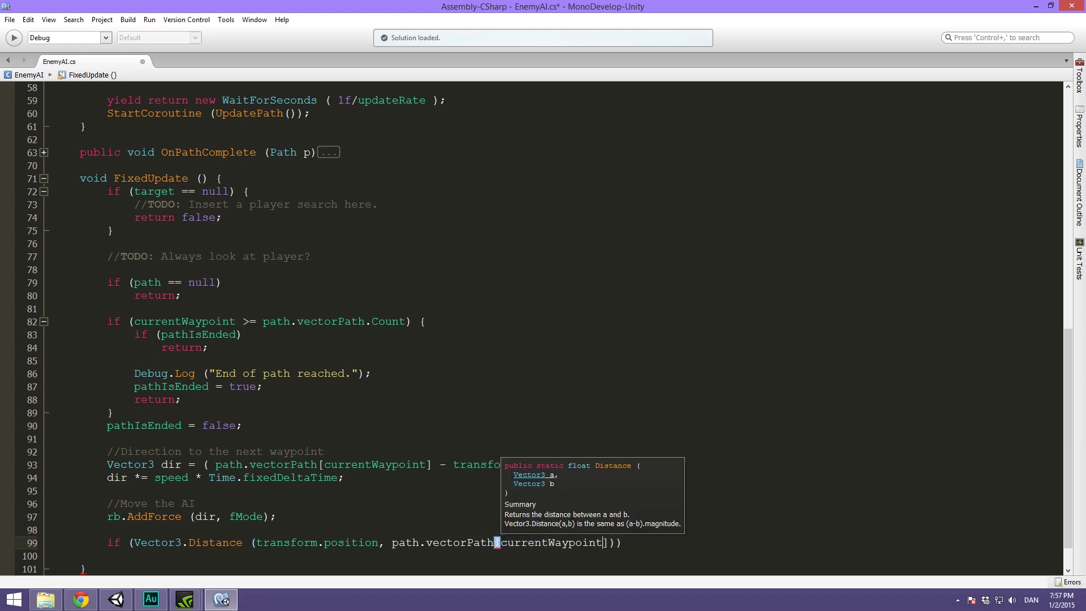
key("Right")
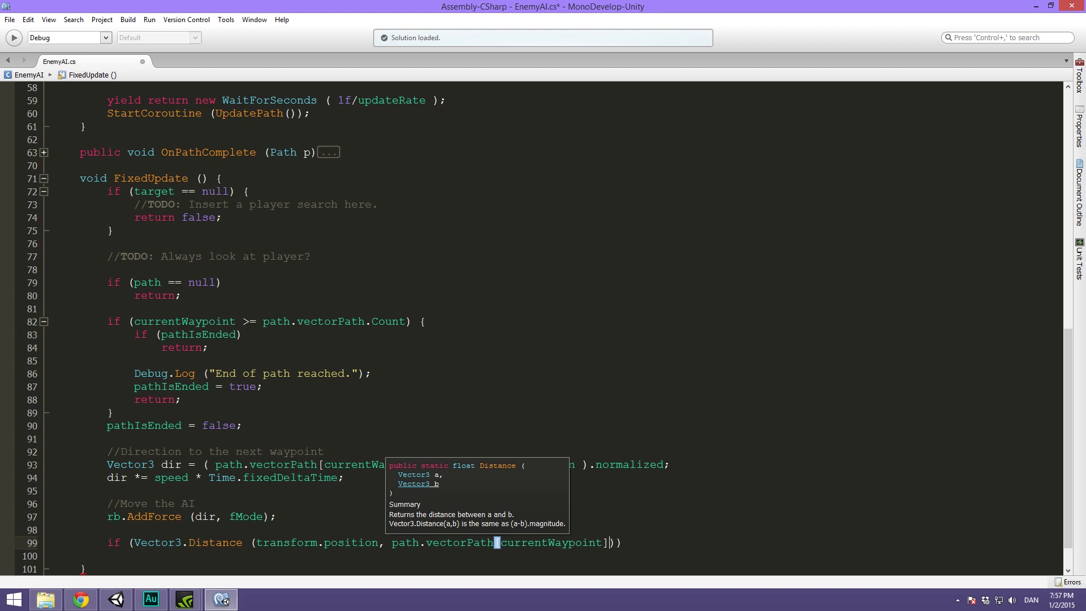
key("Right")
key("Right")
type("<")
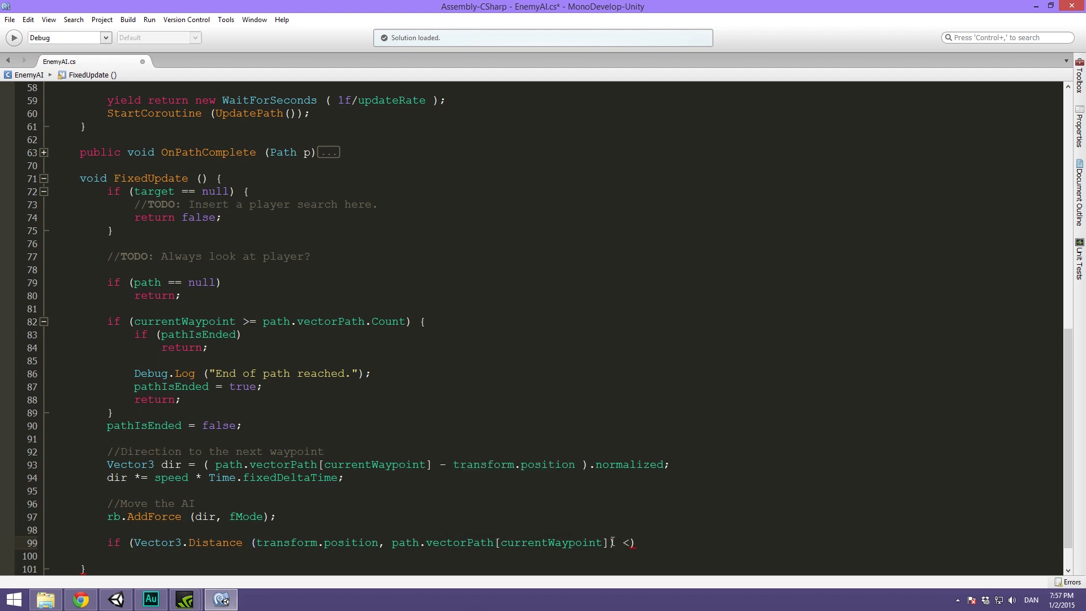
Cut the distance expression out of the condition on line 99
left_click_drag(618, 542, 134, 542)
key("ctrl+x")
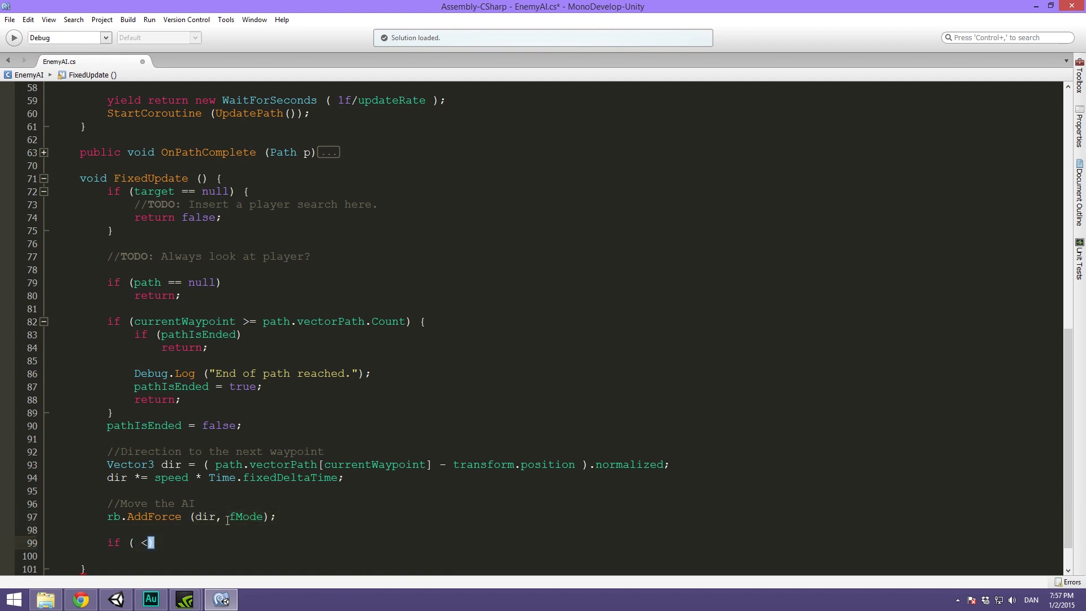
left_click(315, 520)
Store the pasted distance in 'float dist' and make the condition 'if (dist < nextWaypointDistance)'
key("Return")
key("Return")
key("Delete")
type("float dist =")
key("ctrl+v")
type(";")
scroll(544, 340, "down", 1)
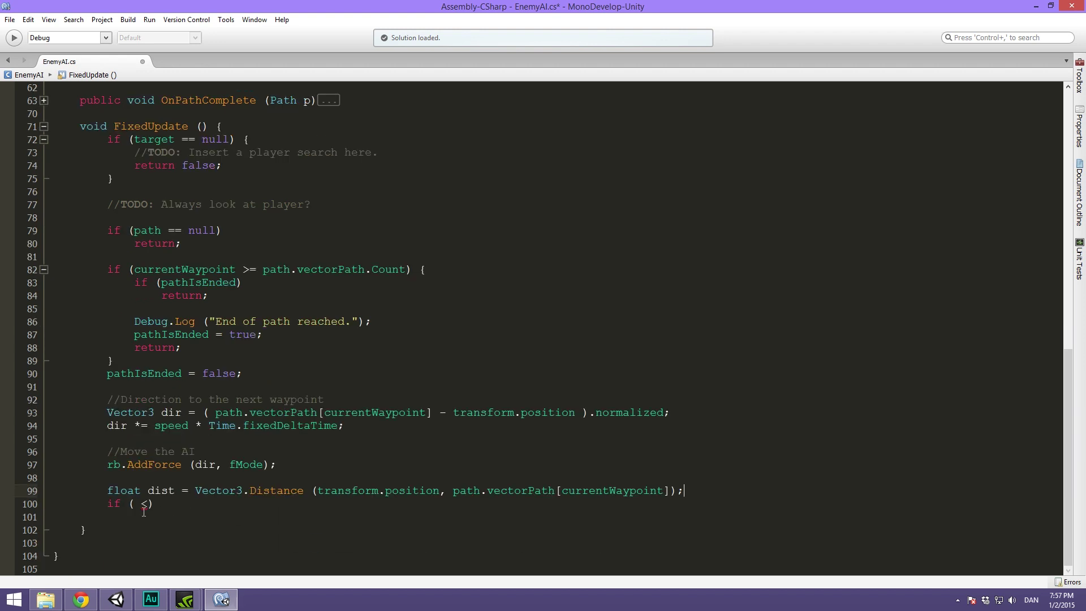
left_click_drag(154, 502, 147, 503)
type("dist")
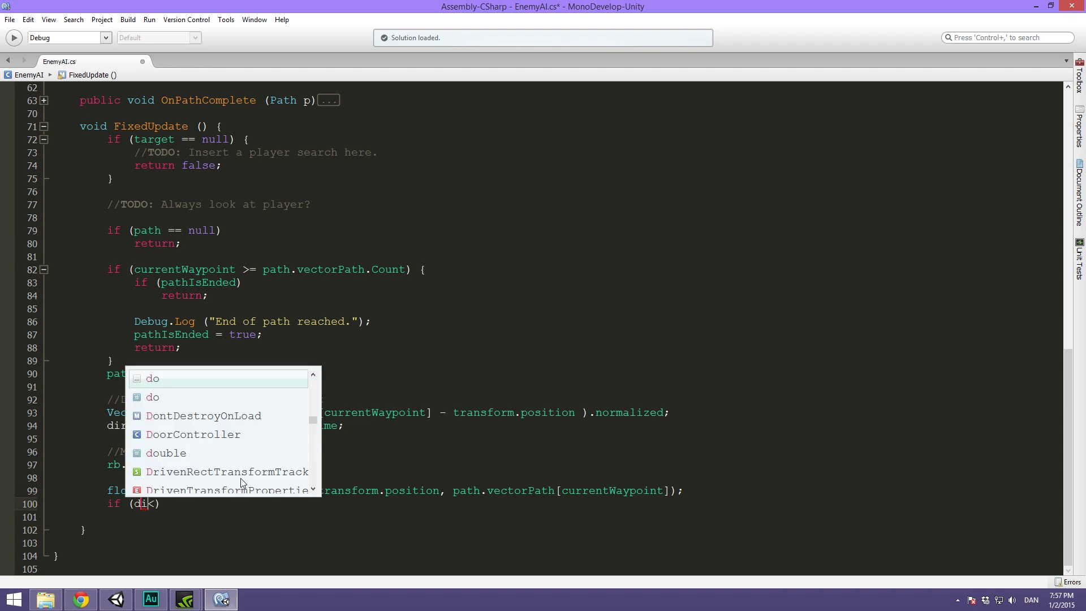
key("End")
key("Left")
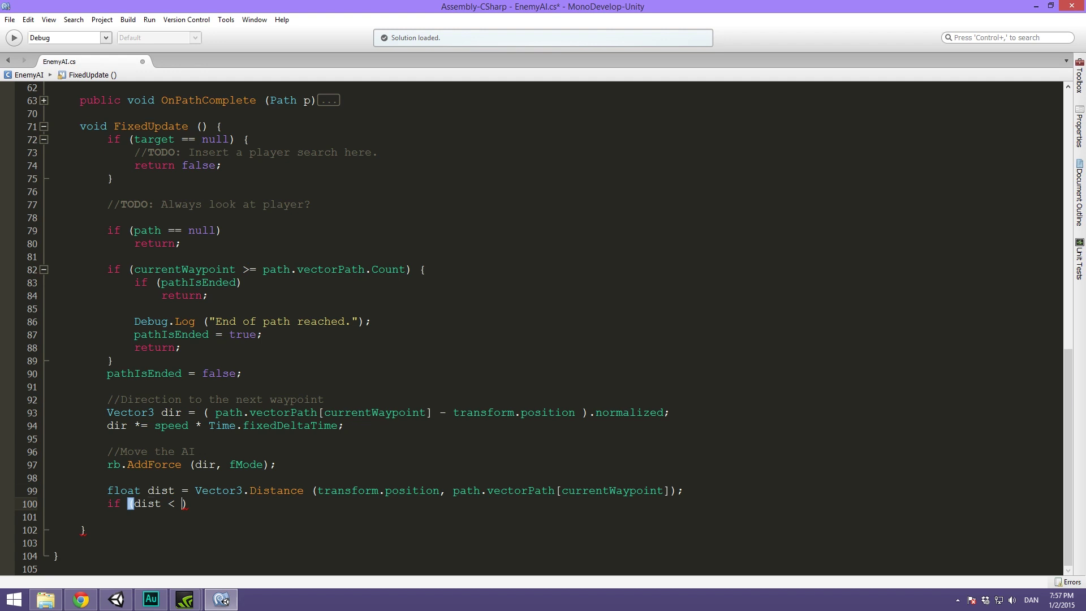
type("nextW")
key("Tab")
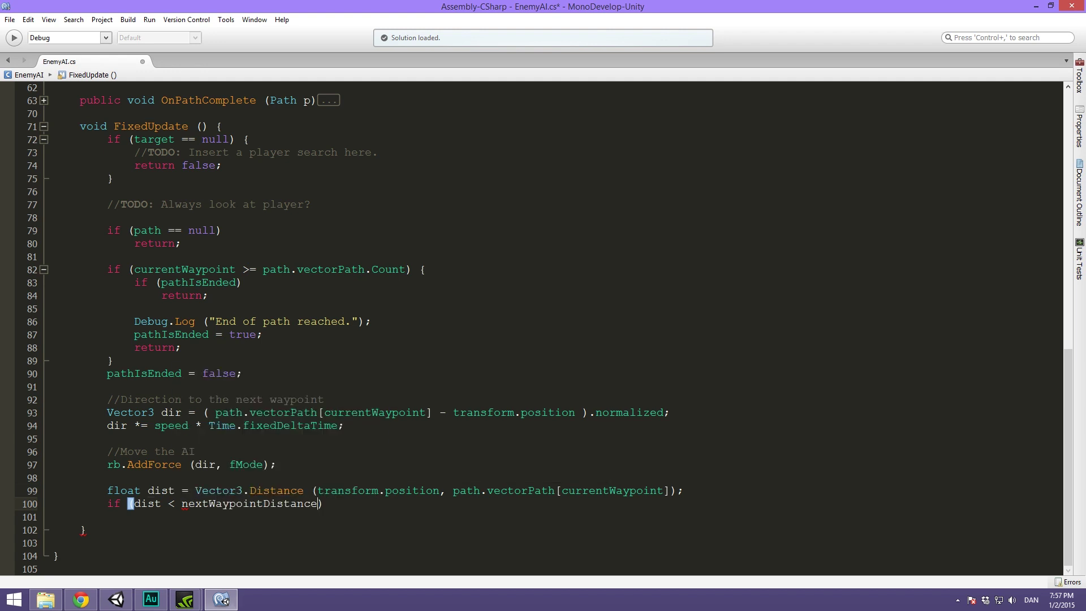
type("{")
Fill the if block with 'currentWaypoint++;' and 'return;', removing the extra empty line
key("Return")
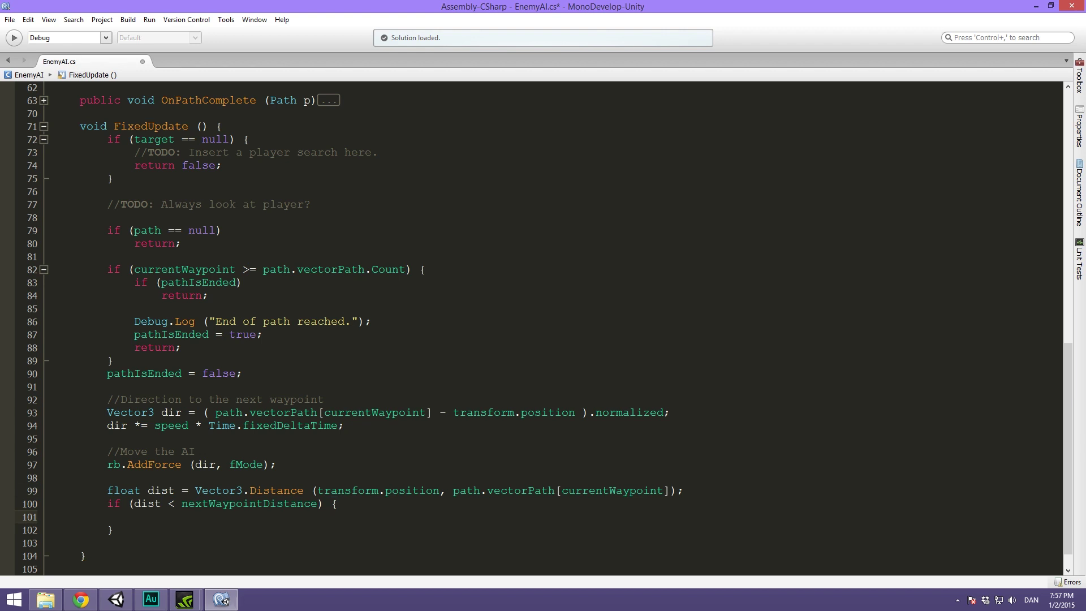
type("curre")
key("Tab")
type("++;")
key("Return")
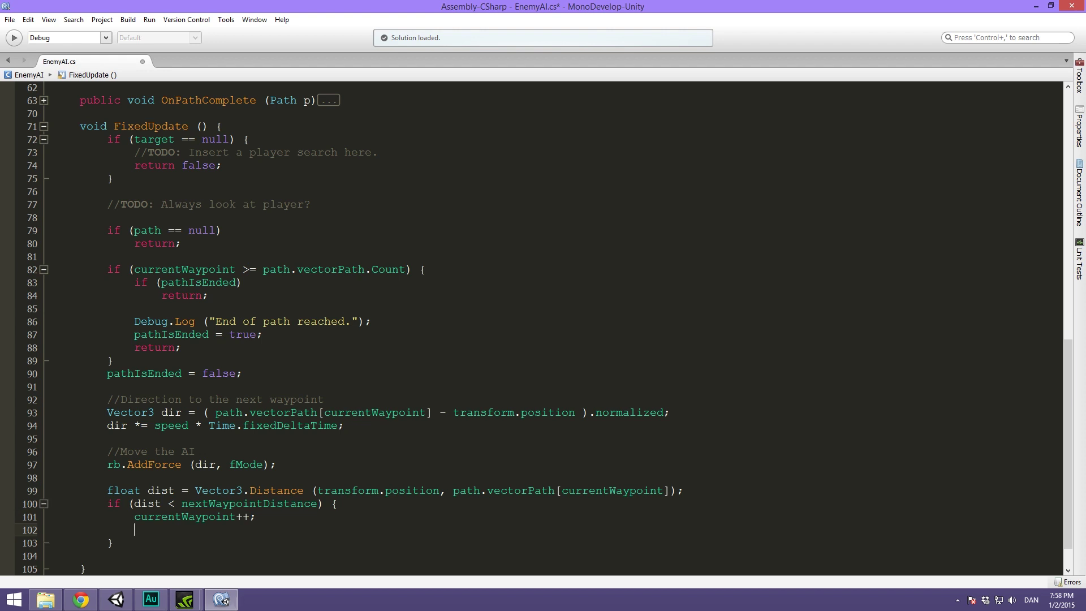
type("return")
key("Tab")
type(";")
scroll(339, 339, "down", 1)
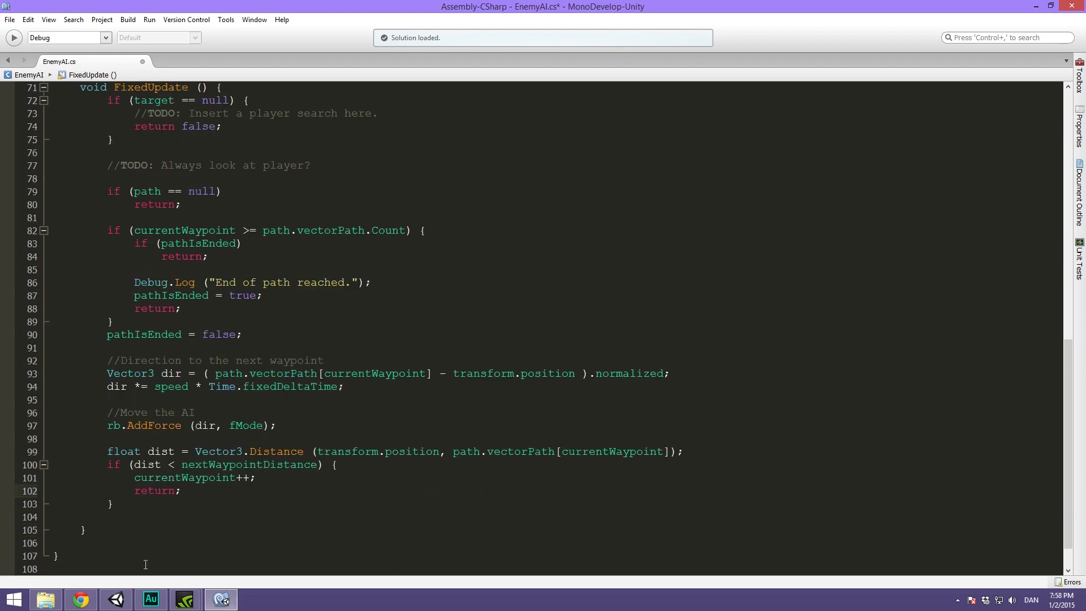
left_click(135, 516)
key("BackSpace")
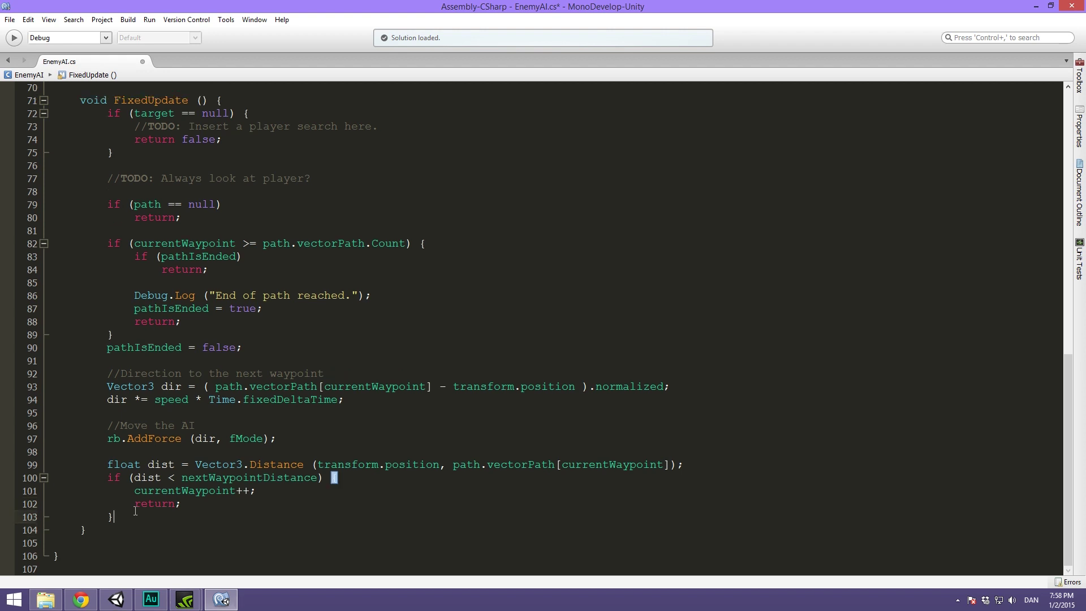
scroll(135, 339, "up", 10)
scroll(85, 322, "up", 5)
Expand all folded code regions and switch back to the Unity editor
left_click(168, 351)
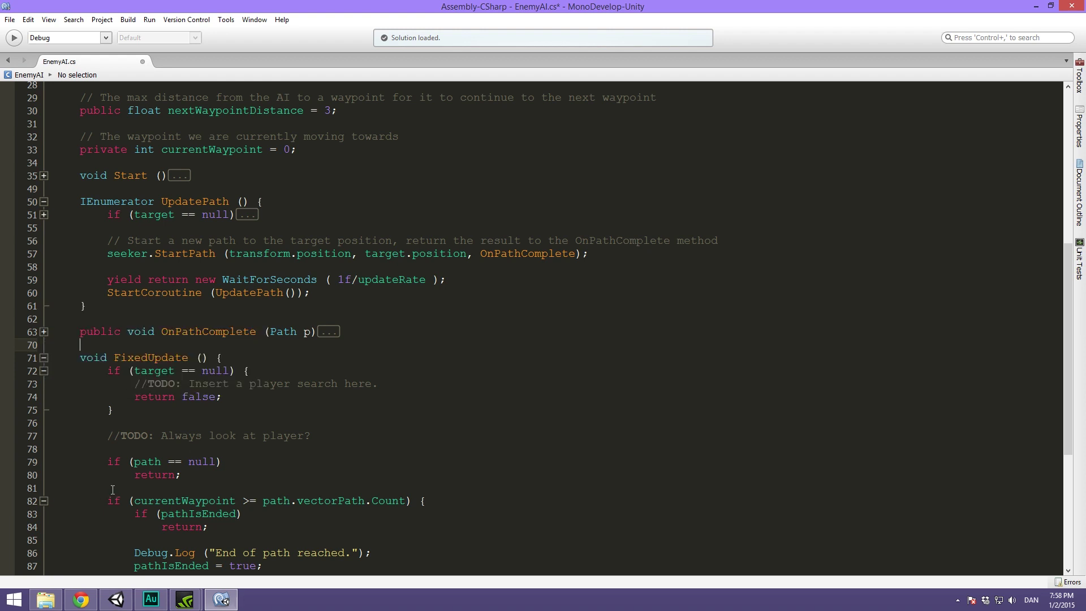
scroll(113, 490, "down", 5)
scroll(101, 425, "down", 5)
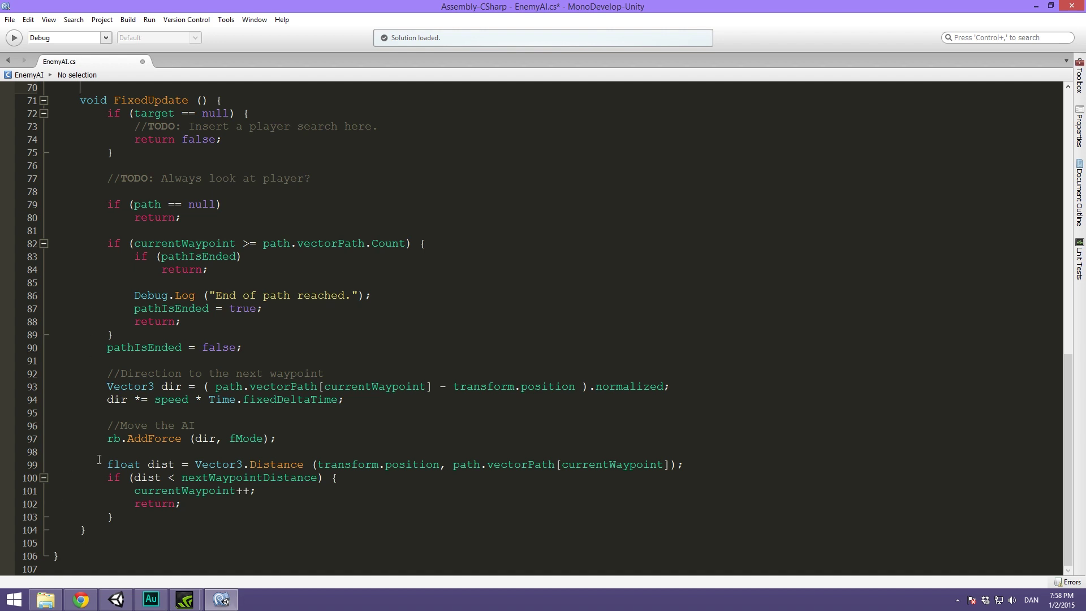
scroll(128, 471, "up", 5)
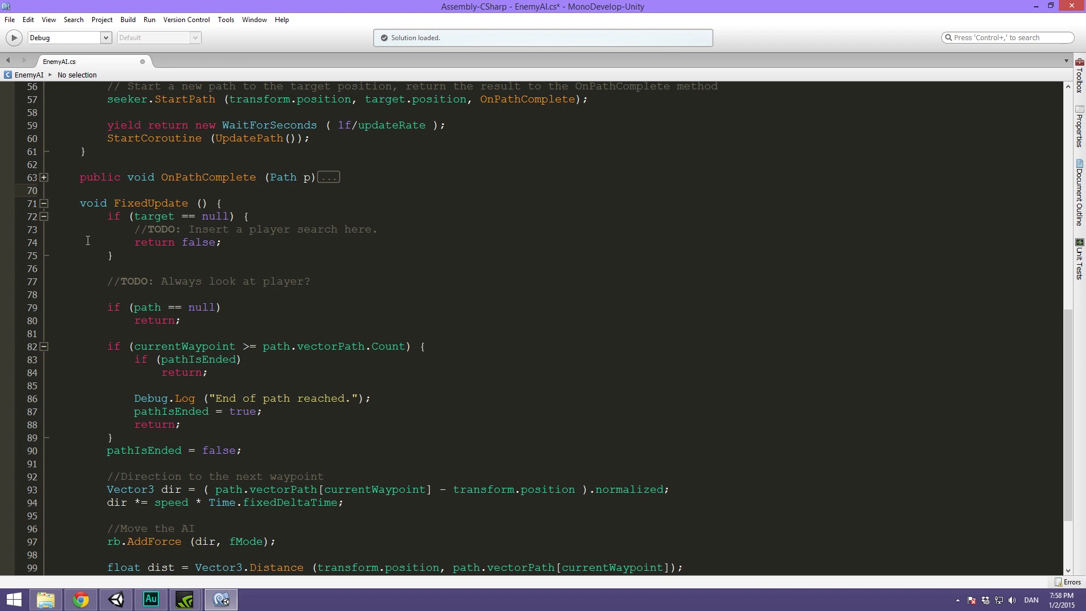
scroll(95, 247, "up", 9)
left_click(216, 293)
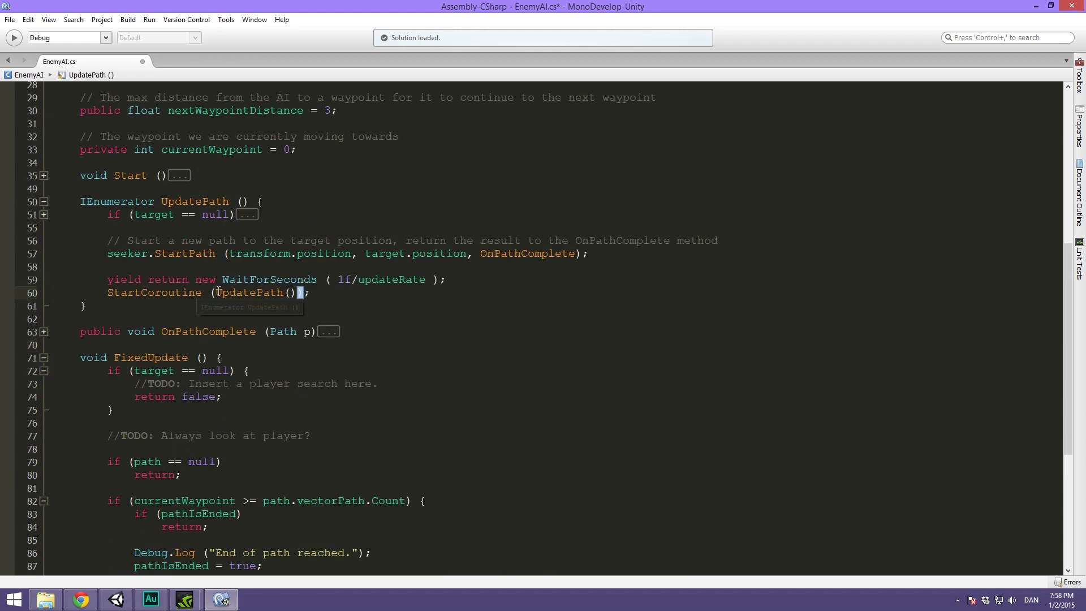
key("ctrl+shift+m")
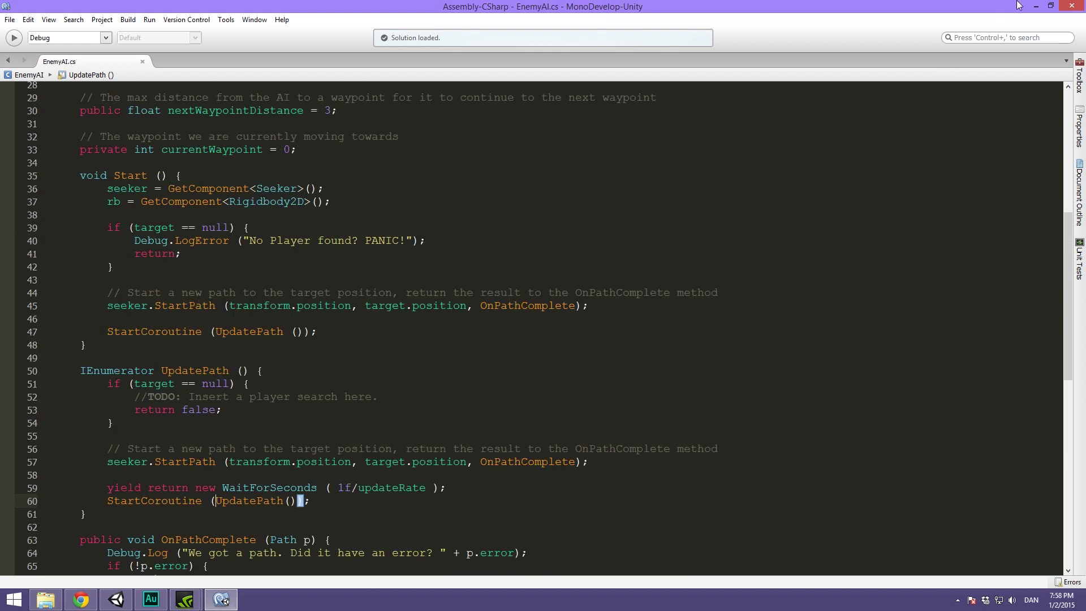
left_click(1037, 5)
left_click(278, 496)
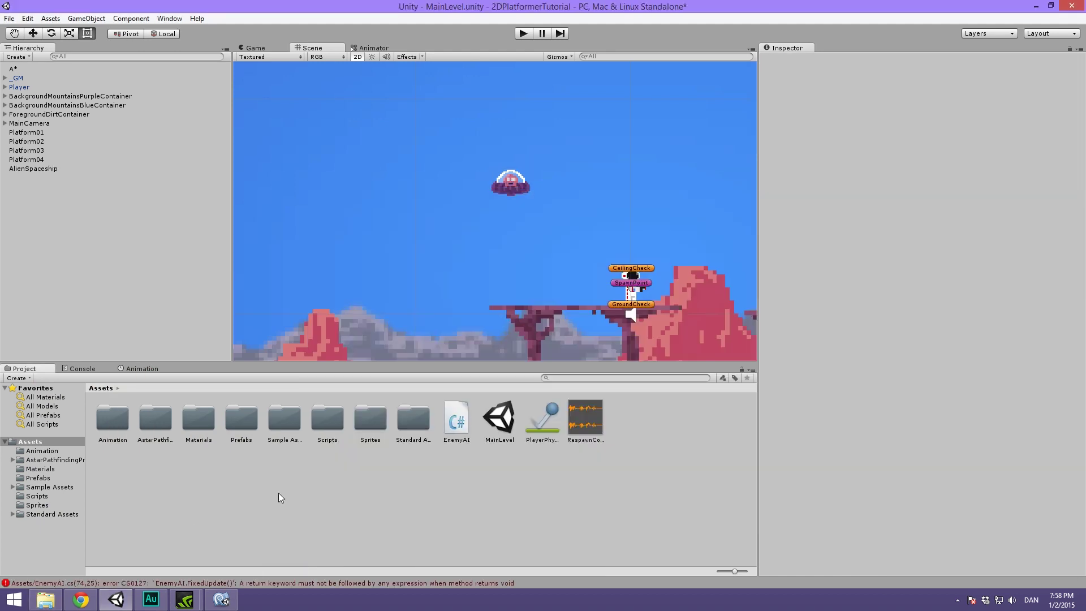
Change 'return false;' on line 74 to a plain 'return;' and recompile in Unity
left_click(309, 582)
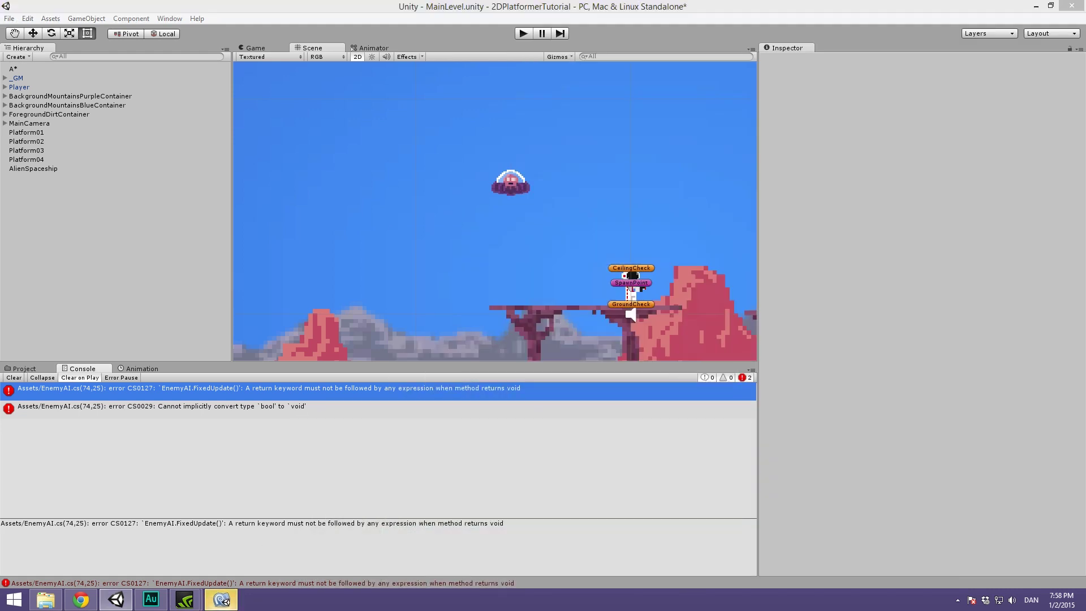
key("alt+Tab")
double_click(709, 339)
key("BackSpace")
key("BackSpace")
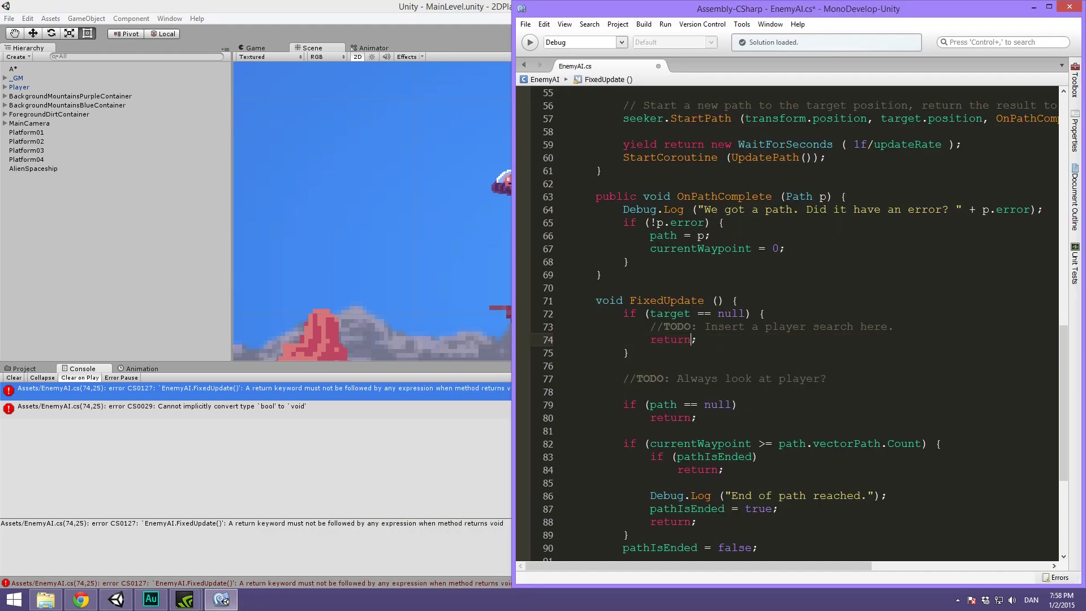
left_click(793, 364)
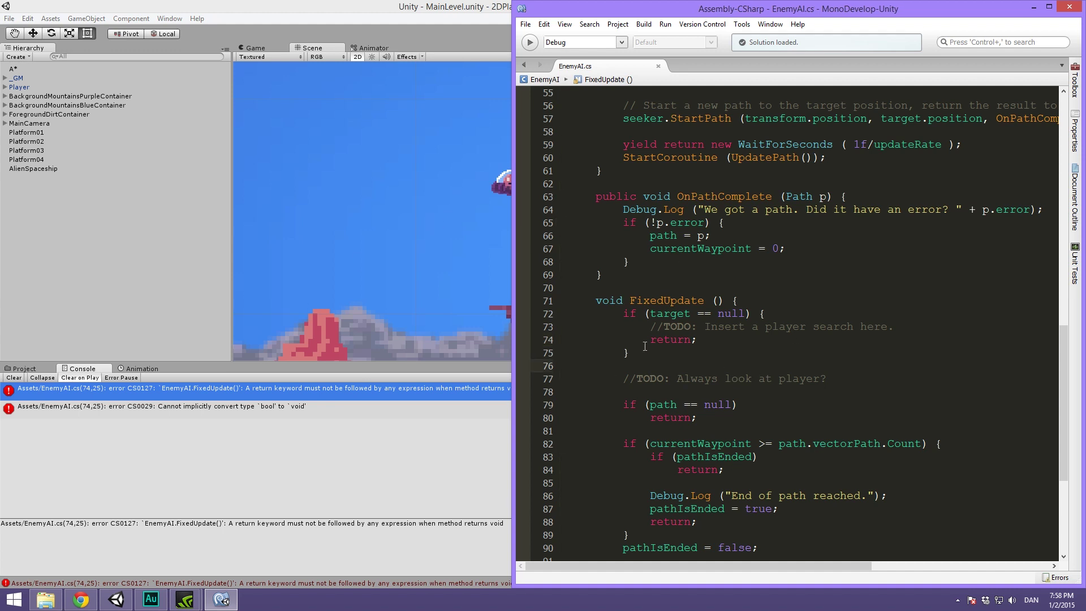
scroll(698, 338, "up", 3)
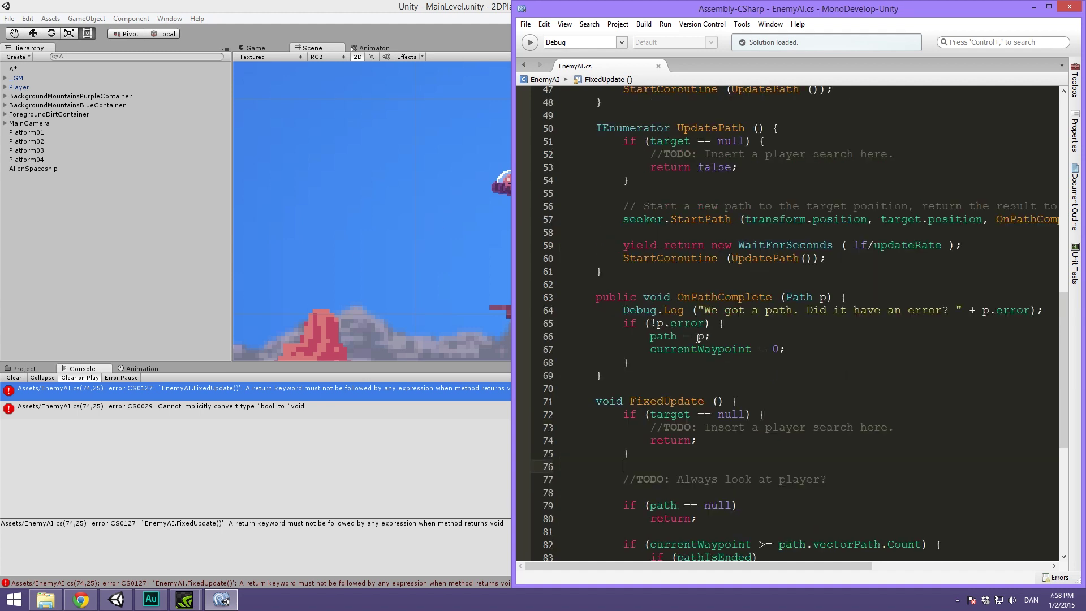
left_click(616, 391)
left_click(499, 436)
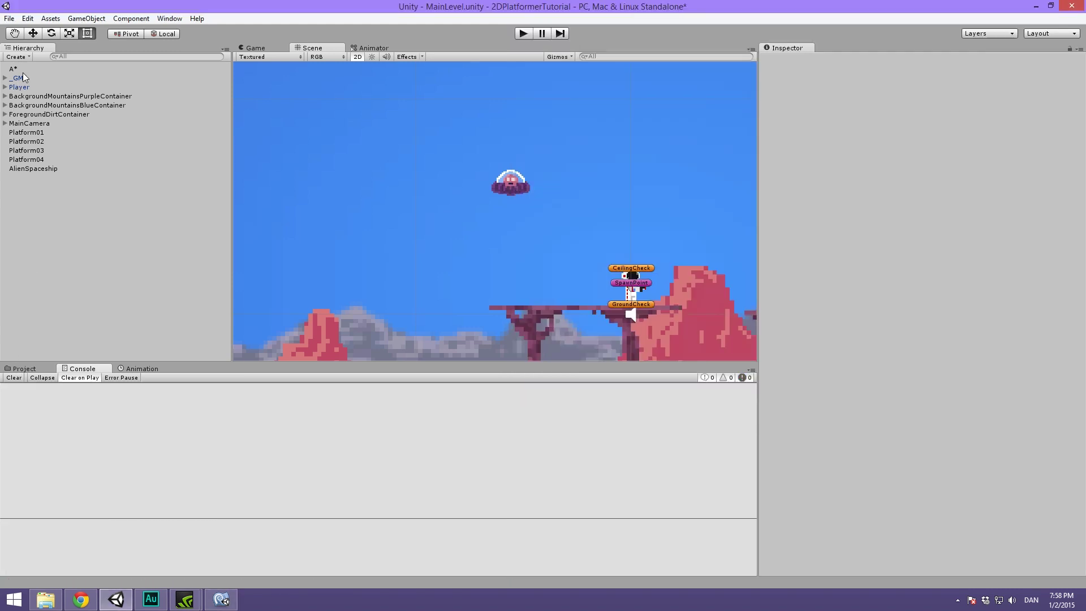
left_click(62, 170)
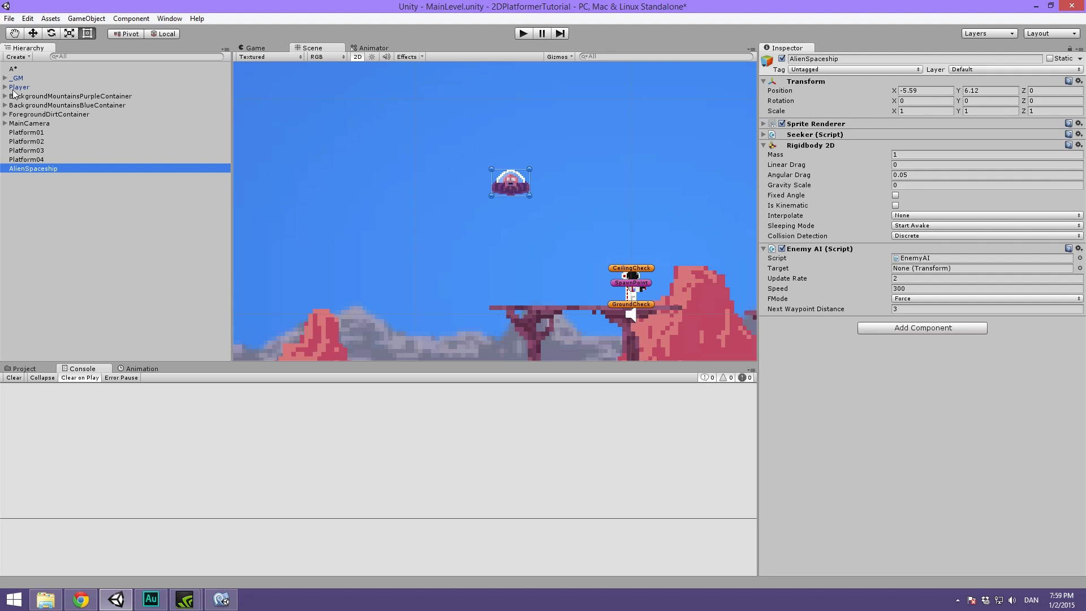
mouse_move(19, 87)
left_mouse_down()
mouse_move(747, 275)
mouse_move(924, 268)
left_mouse_up()
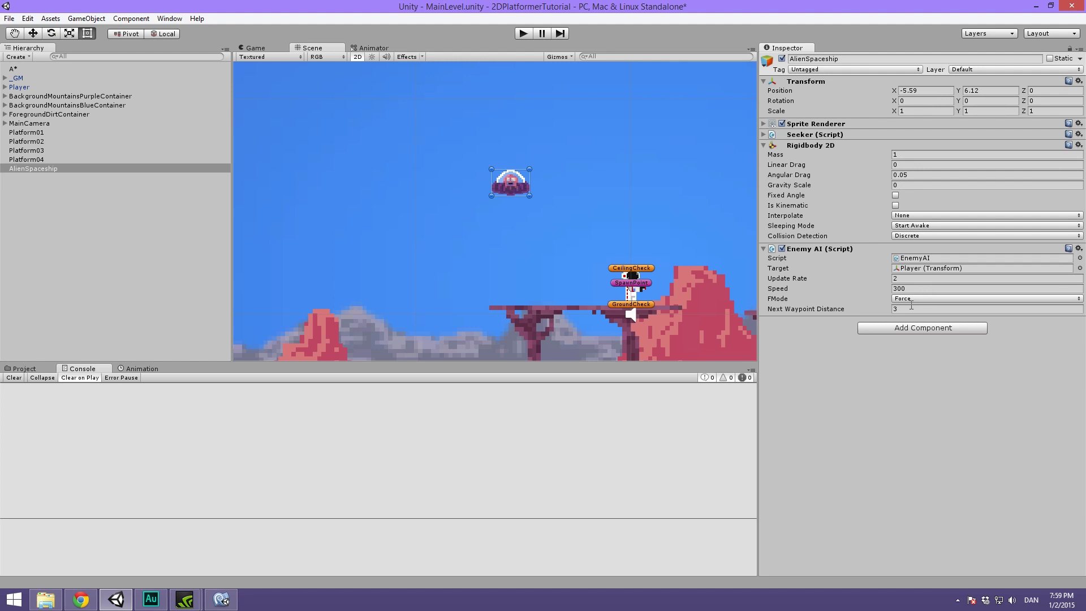
scroll(461, 227, "down", 2)
scroll(499, 219, "down", 2)
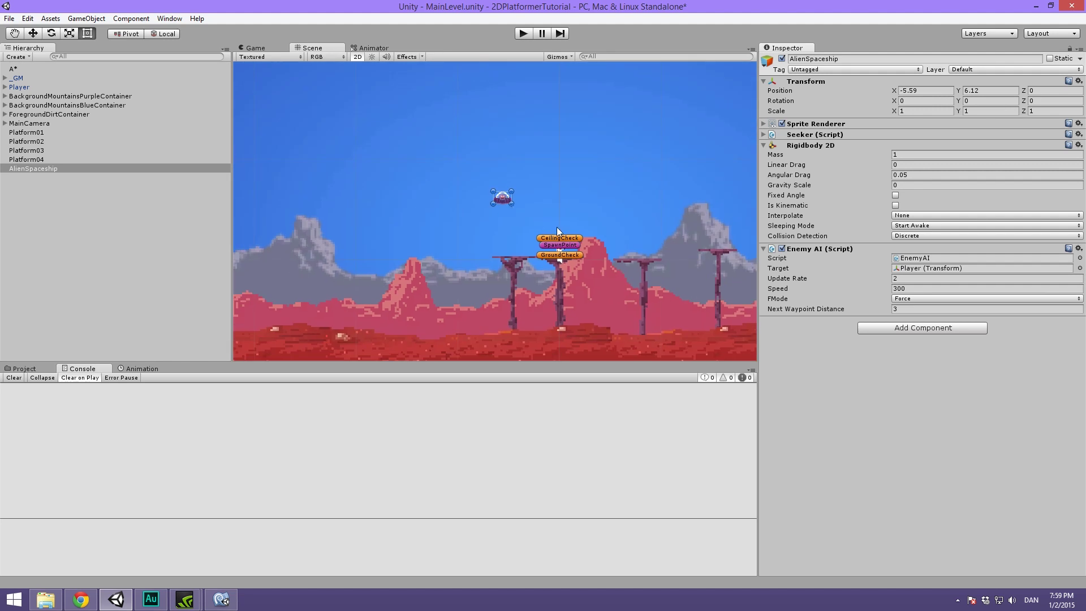
middle_click_drag(550, 228, 414, 208)
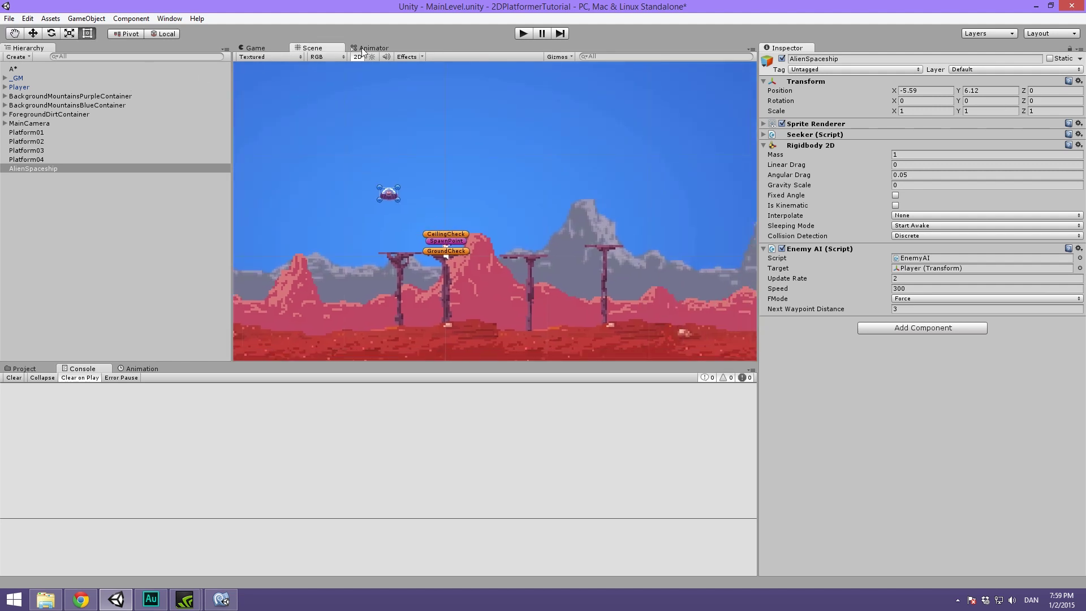
left_click(523, 33)
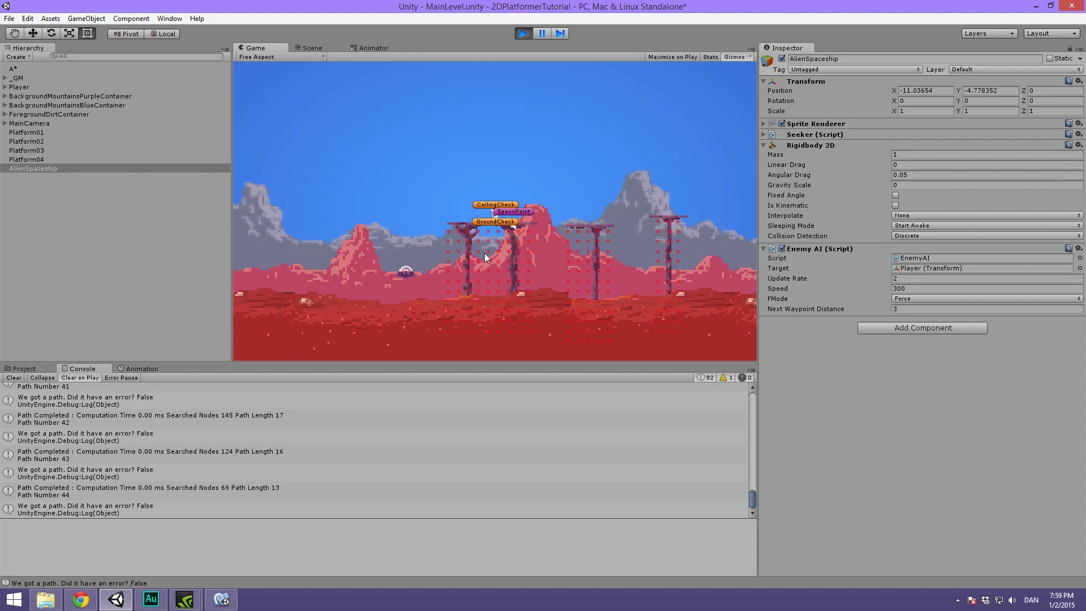
left_click(520, 34)
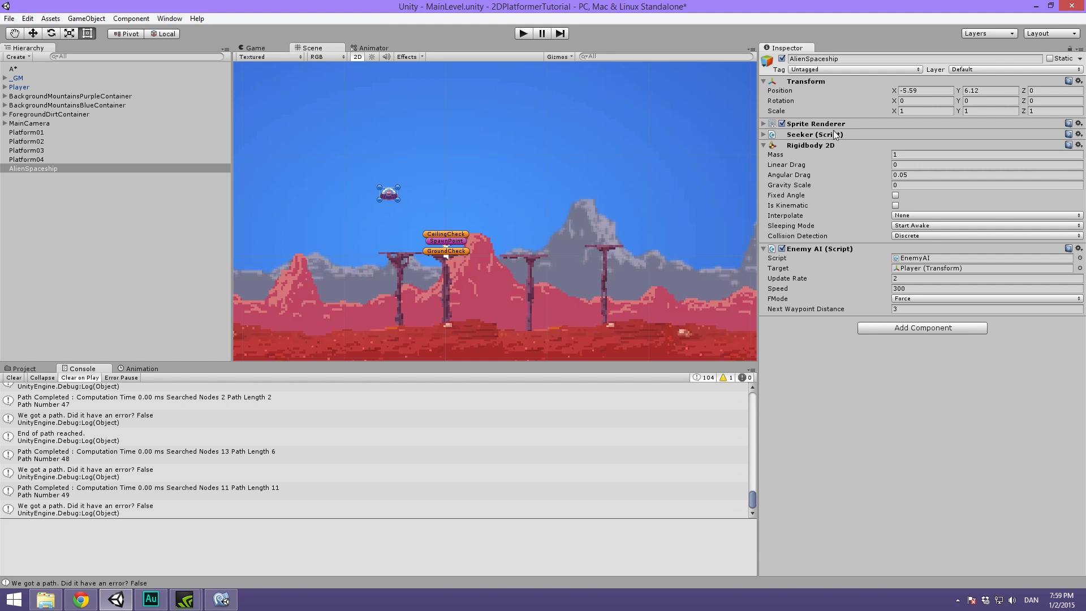
Set Rigidbody 2D Linear Drag to 2, Enemy AI Speed to 600, and tick Fixed Angle
left_click(909, 155)
mouse_move(790, 175)
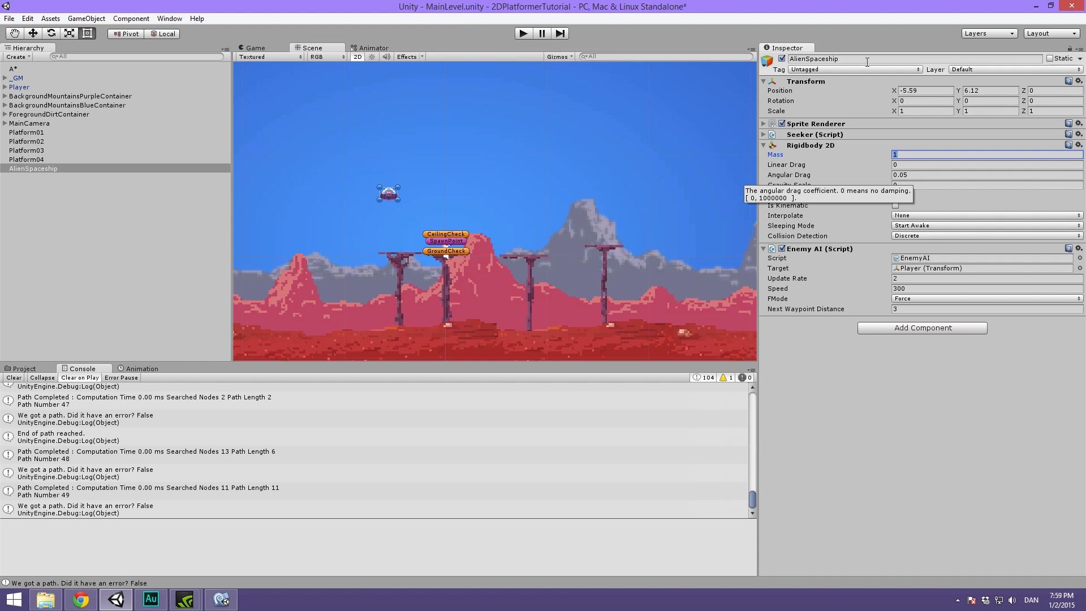
left_click(942, 166)
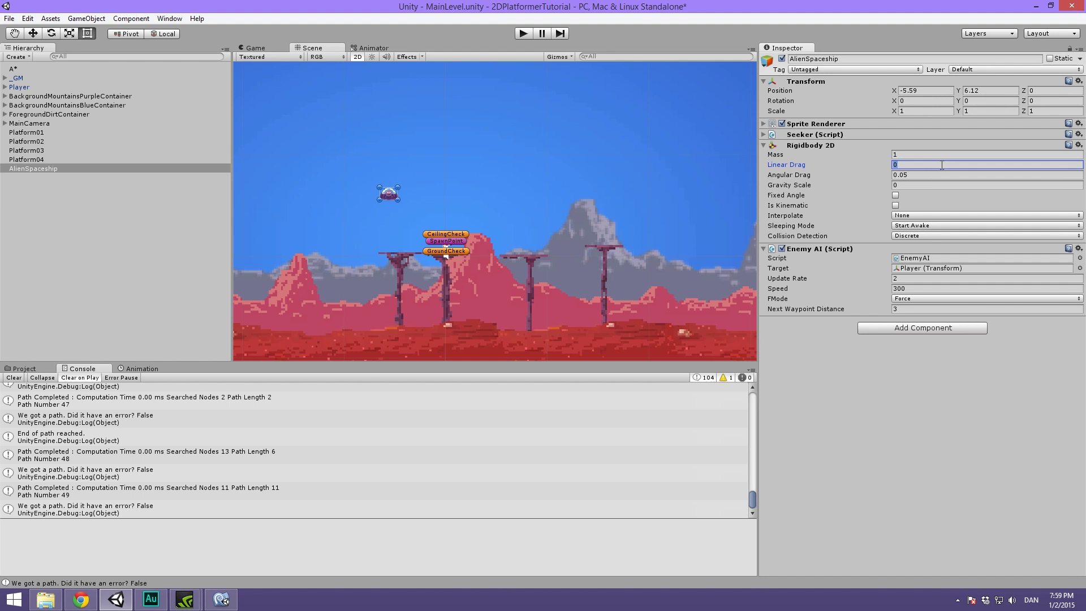
type("2")
left_click(925, 289)
type("600")
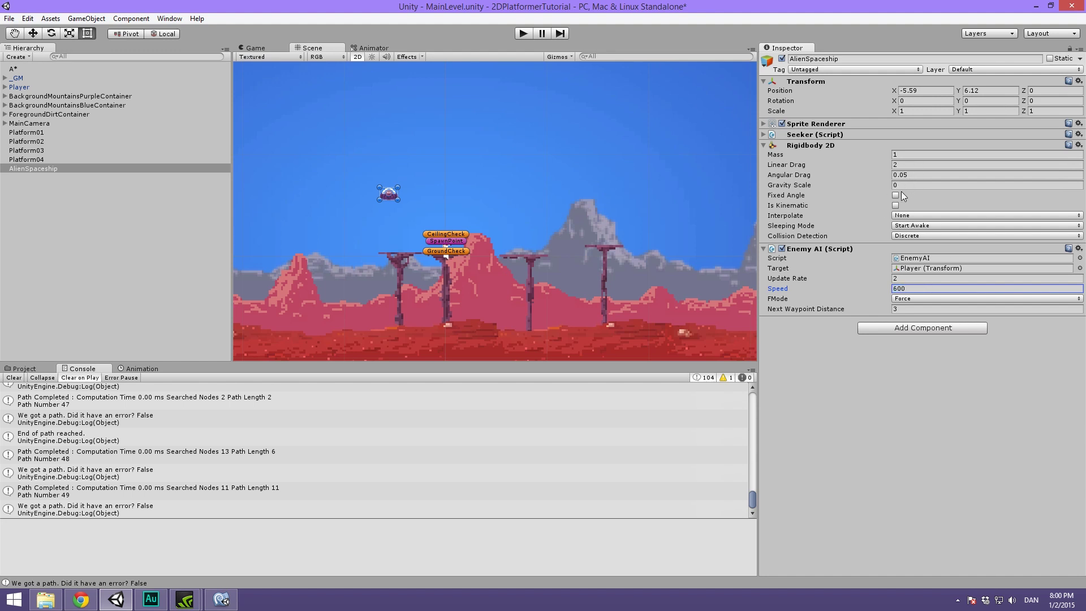
left_click(896, 195)
left_click(893, 330)
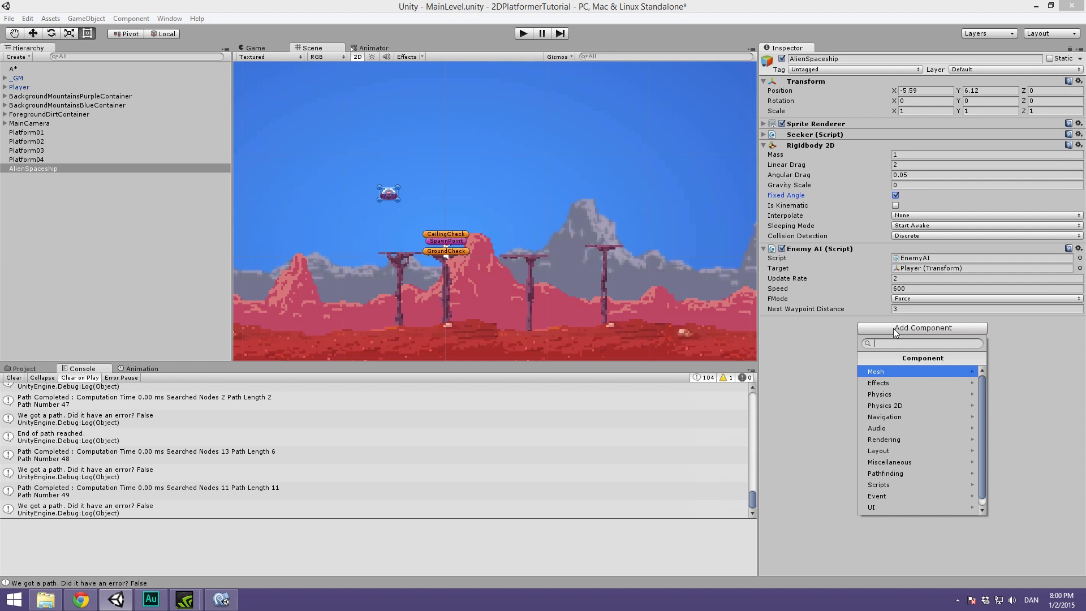
Add a Physics 2D Circle Collider 2D to the spaceship, frame it, and start Play
left_click(884, 406)
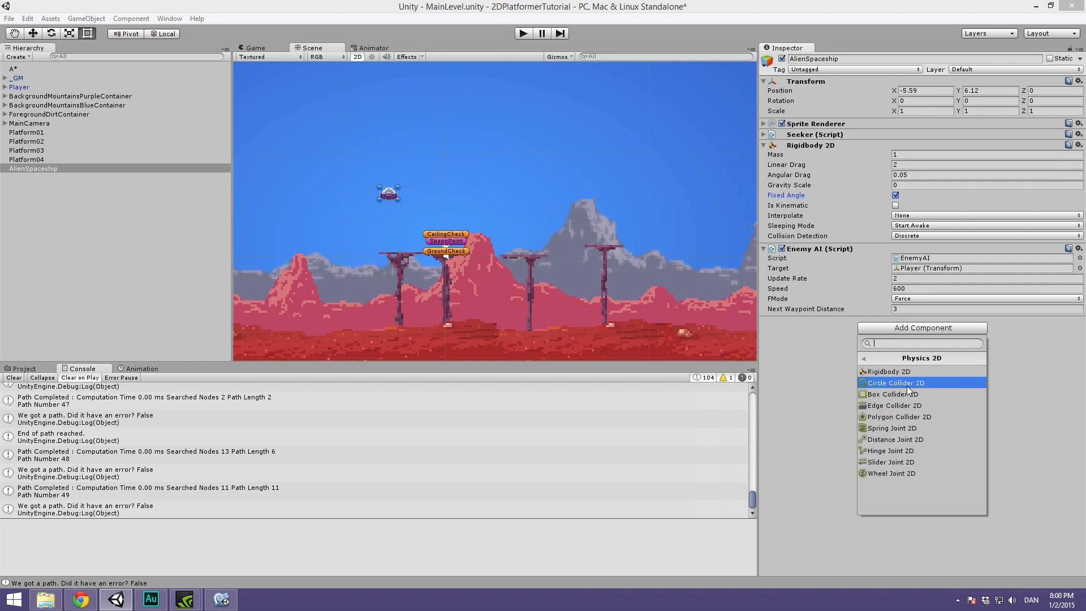
left_click(908, 385)
key("f")
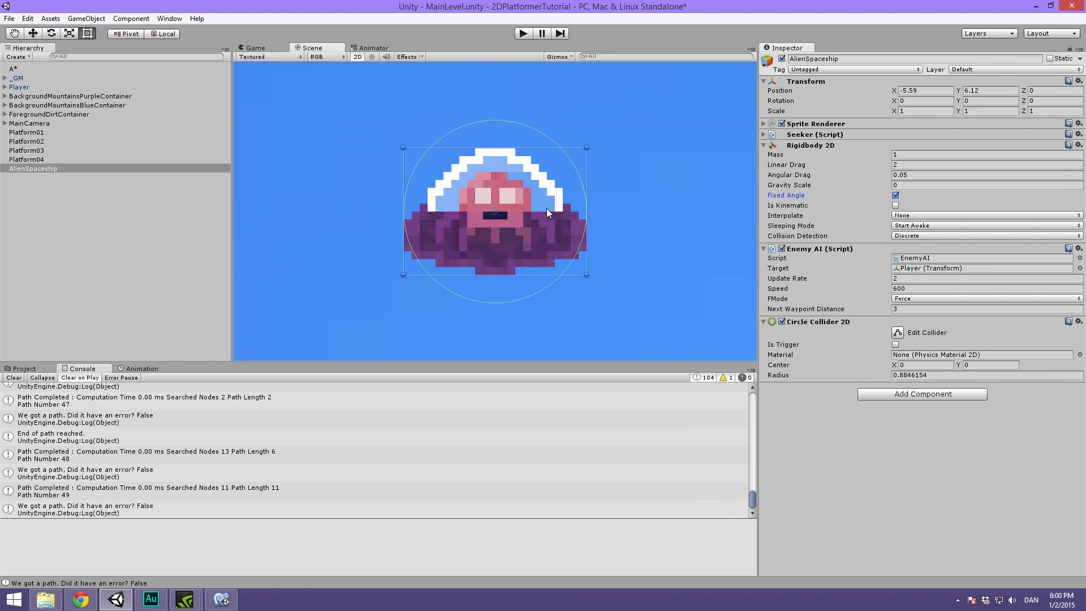
scroll(547, 204, "down", 3)
scroll(545, 195, "down", 3)
scroll(544, 179, "down", 3)
scroll(518, 166, "down", 2)
scroll(505, 162, "down", 3)
scroll(486, 155, "down", 3)
left_click(523, 34)
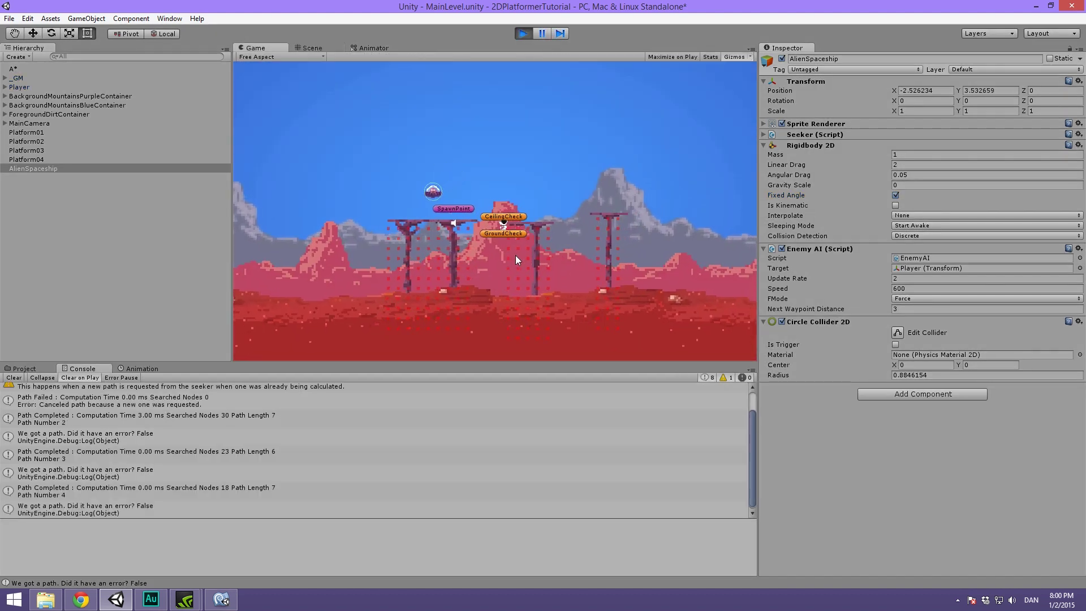
Expand Seeker (Script), shoot and jump across the peak while being chased, then stop
left_click(520, 34)
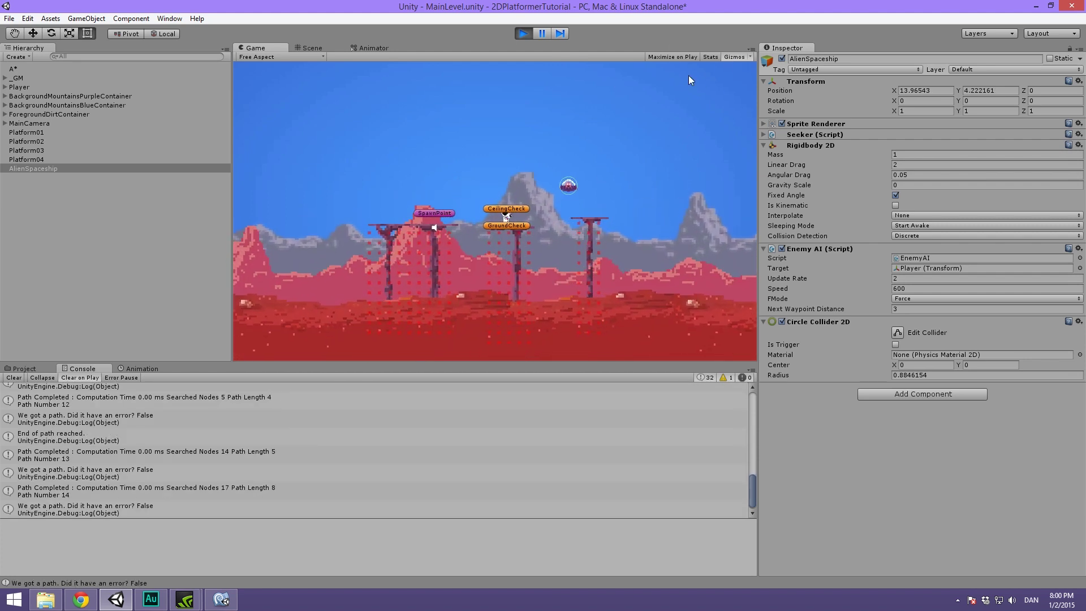
left_click(824, 134)
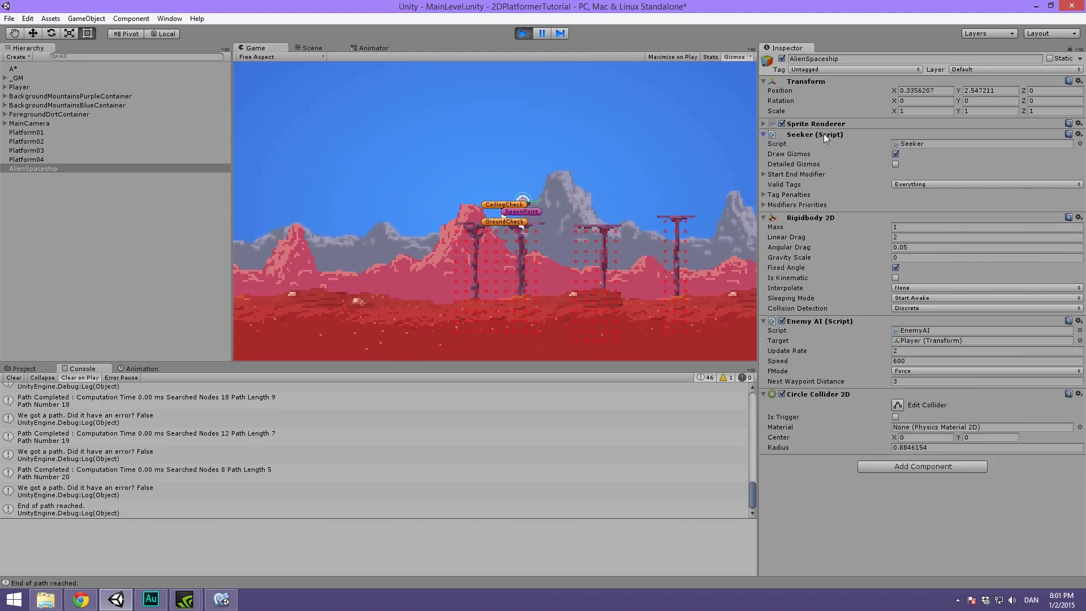
left_click(557, 196)
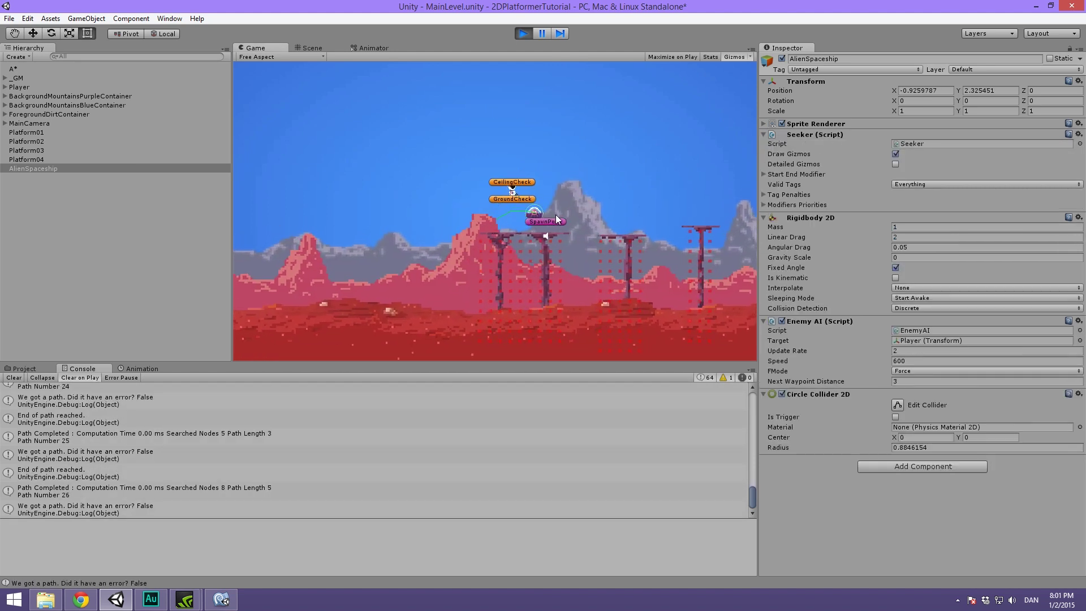
key("Right")
key("space")
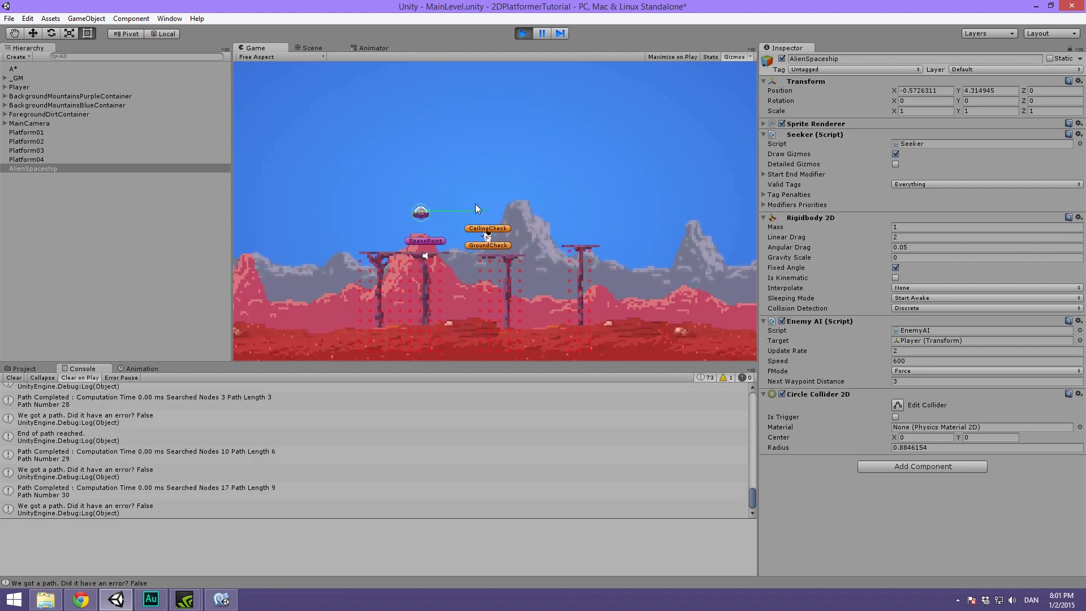
key("space")
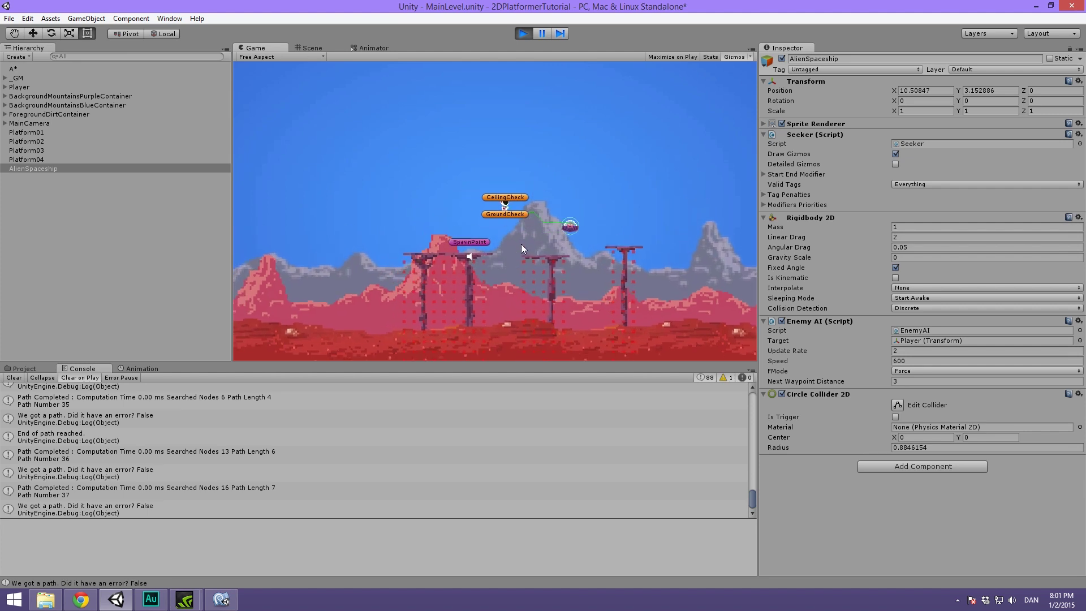
left_click(524, 36)
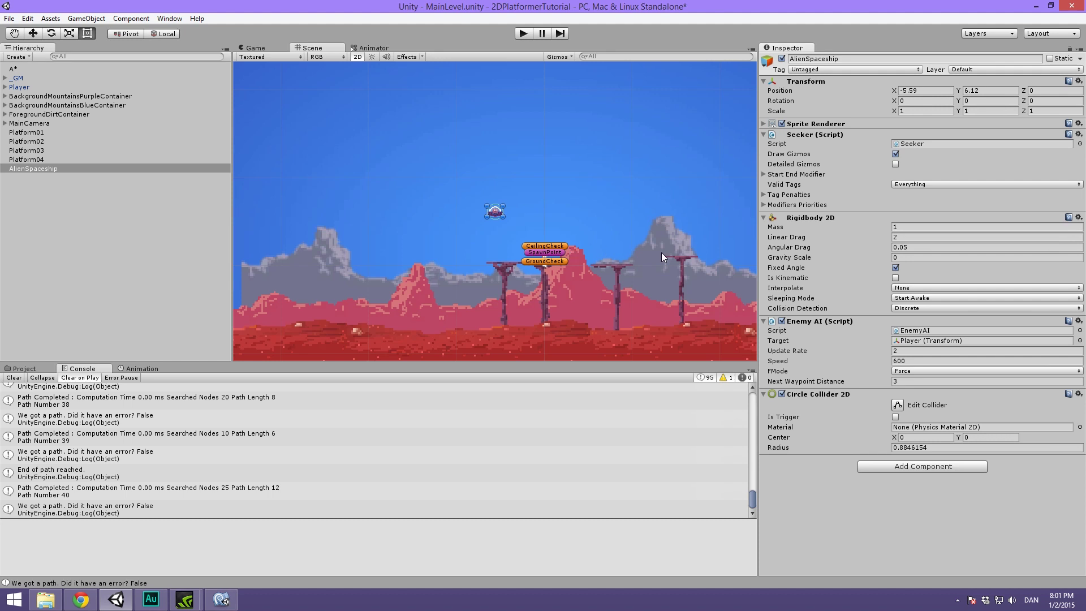
Set Enemy AI Speed to 1000, then playtest by shooting the spaceship and stop
left_click(944, 362)
type("10")
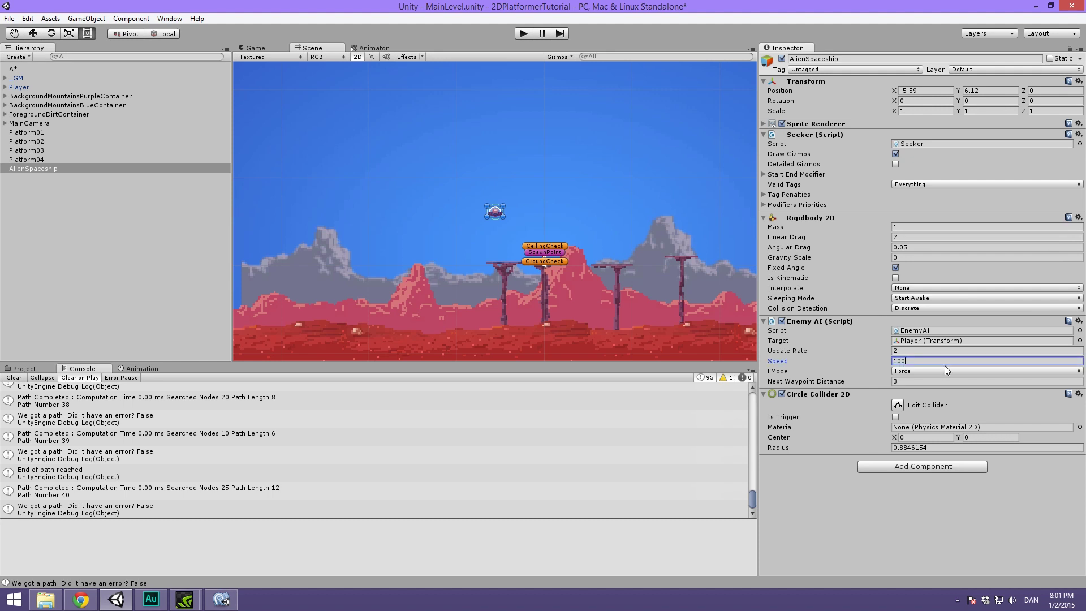
type("0")
key("ctrl+p")
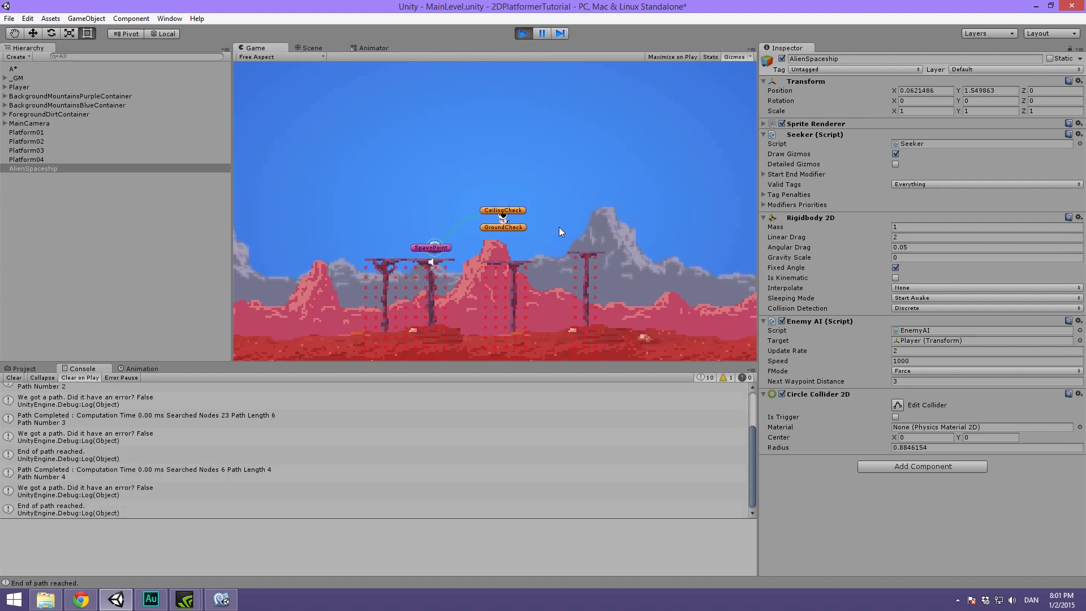
left_click(449, 161)
left_click(507, 131)
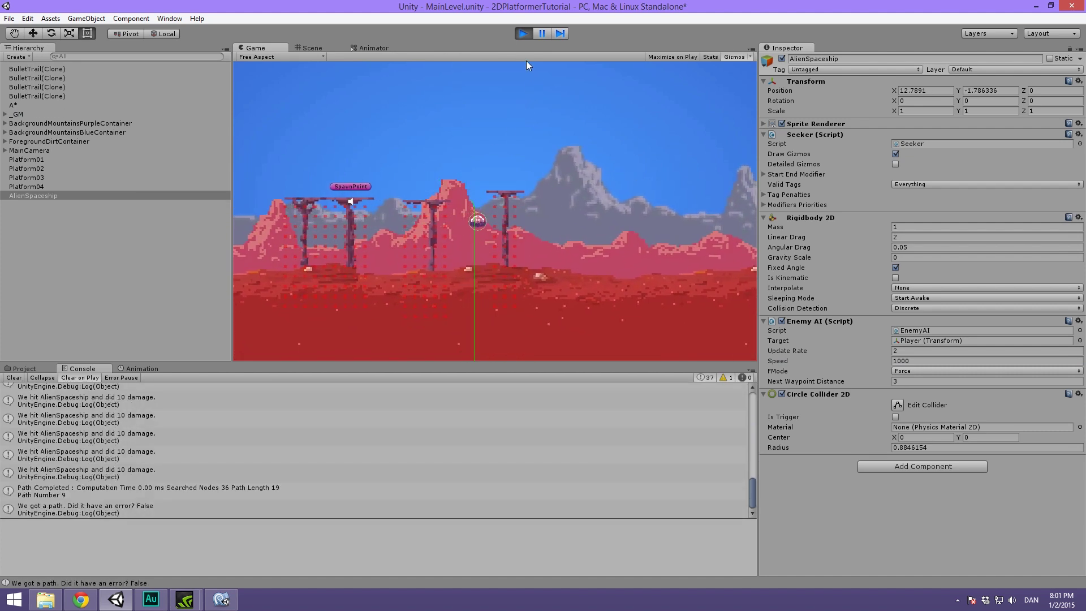
left_click(523, 32)
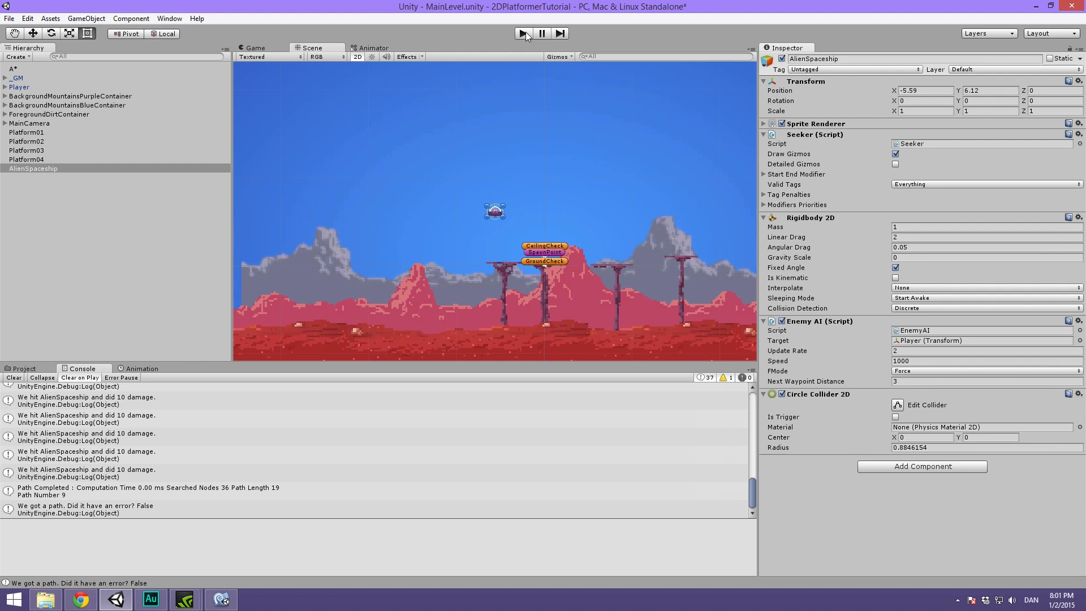
Deselect the spaceship, clear the Console, and show the Assets folder in the Project panel
left_click(135, 234)
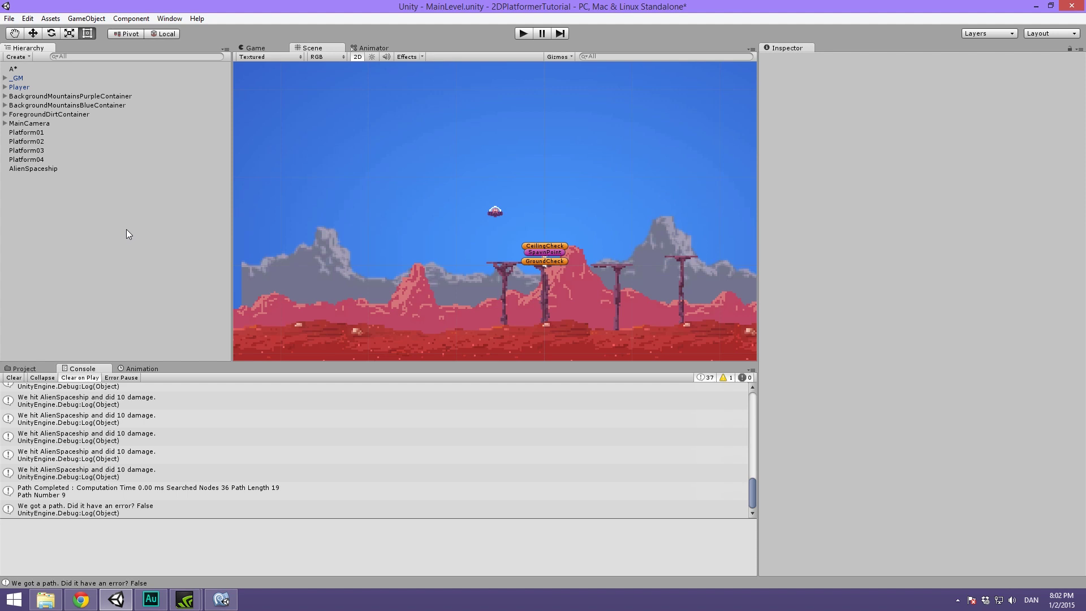
left_click(12, 377)
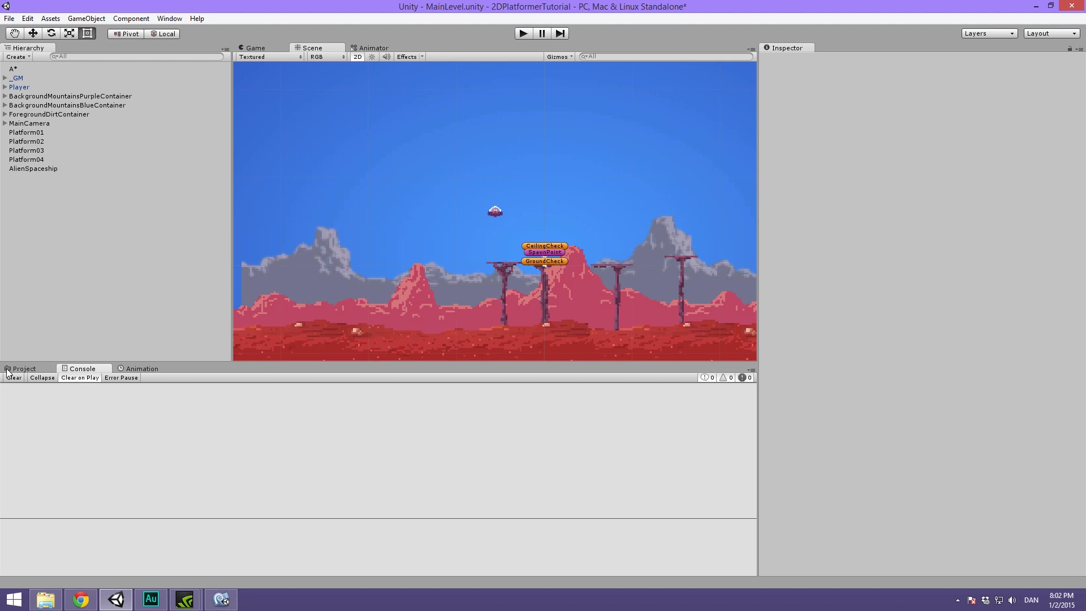
left_click(23, 369)
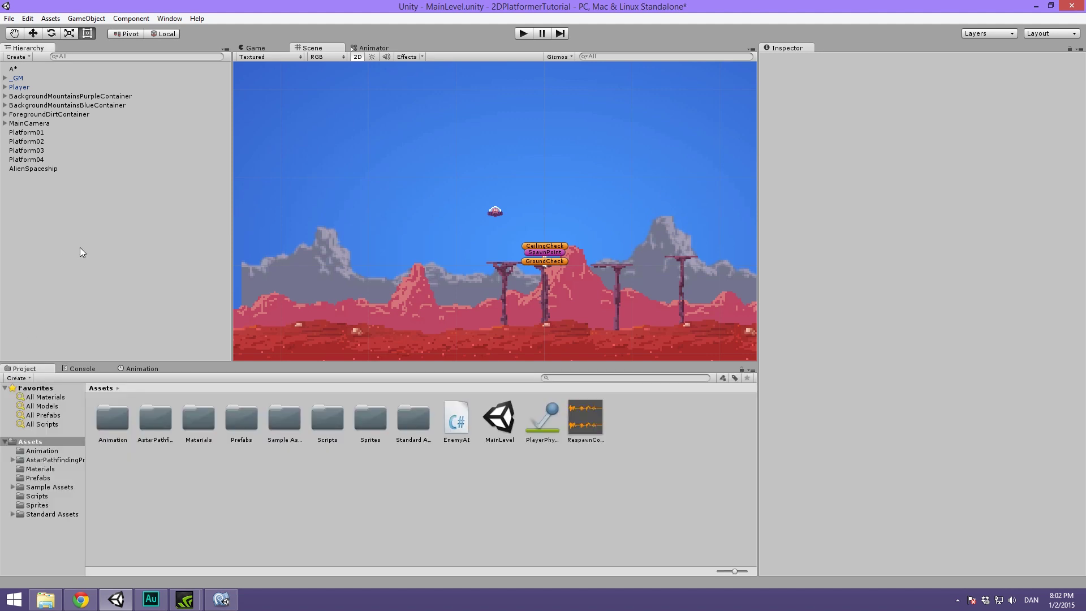